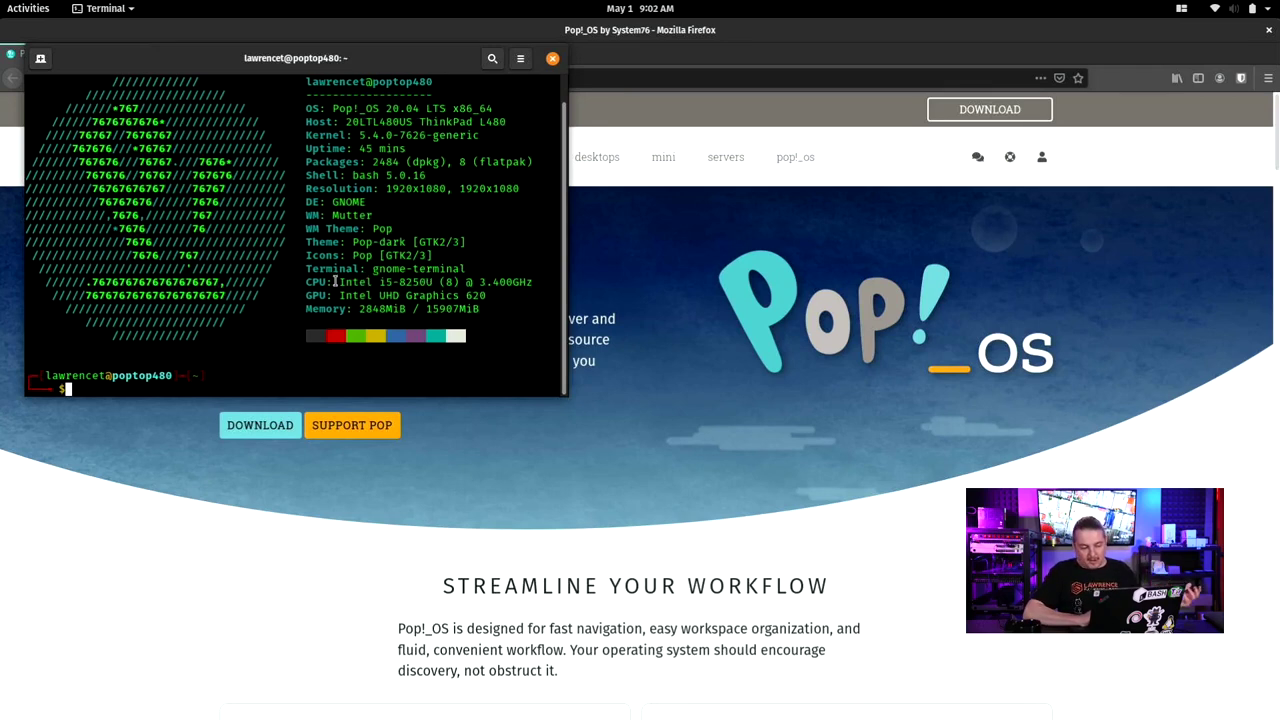
Highlight the CPU, GPU and memory lines of the neofetch output, then open Activities
left_click_drag(332, 282, 520, 313)
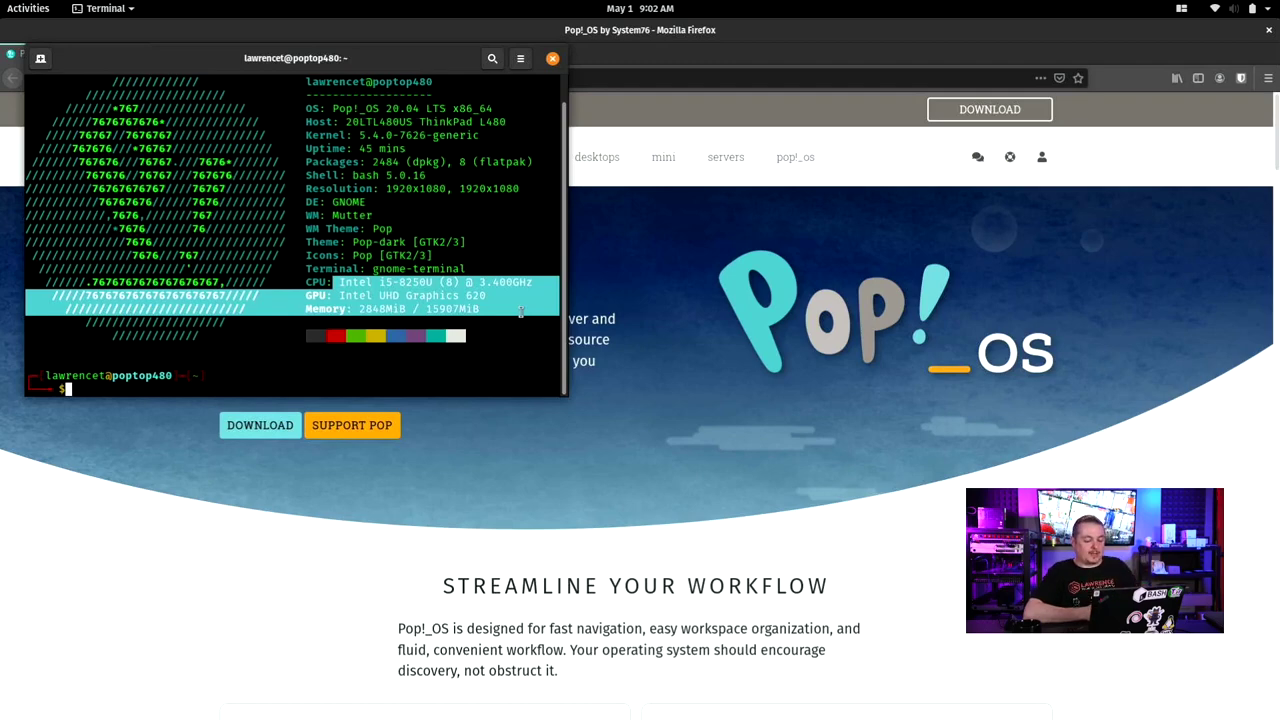
key("super")
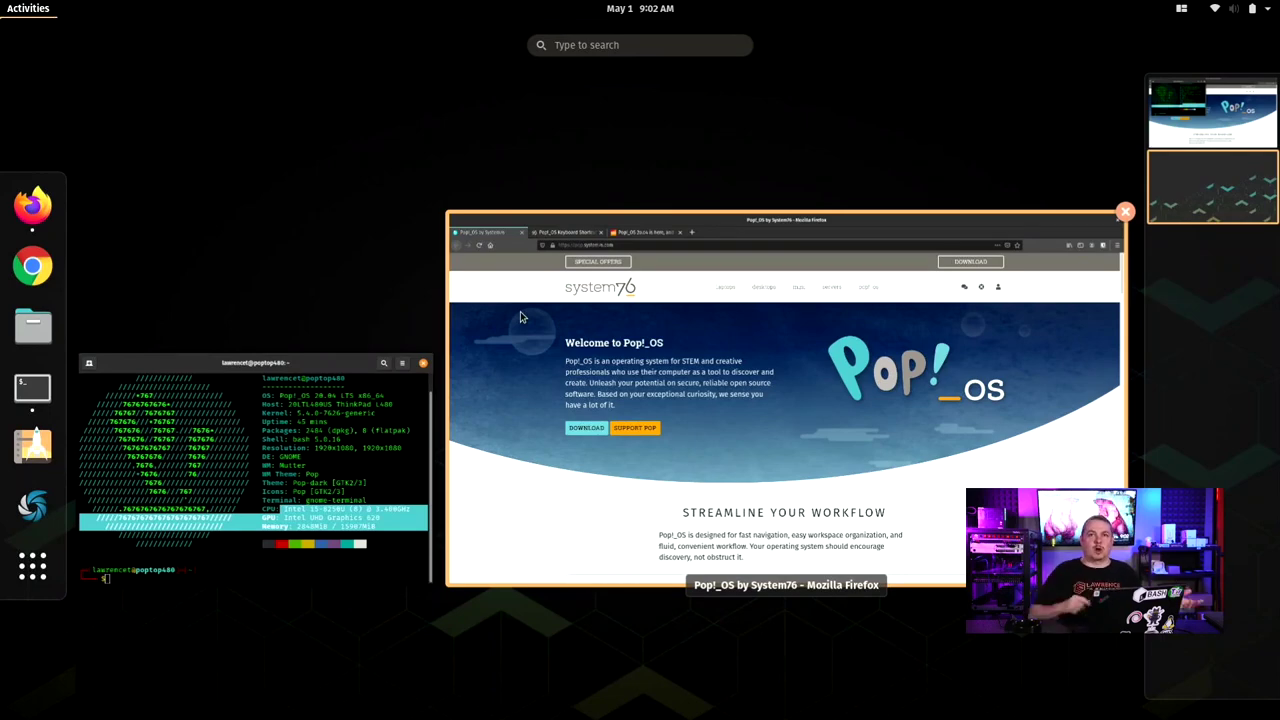
Return to Firefox, then search 'about' and open the Settings About page
left_click(603, 345)
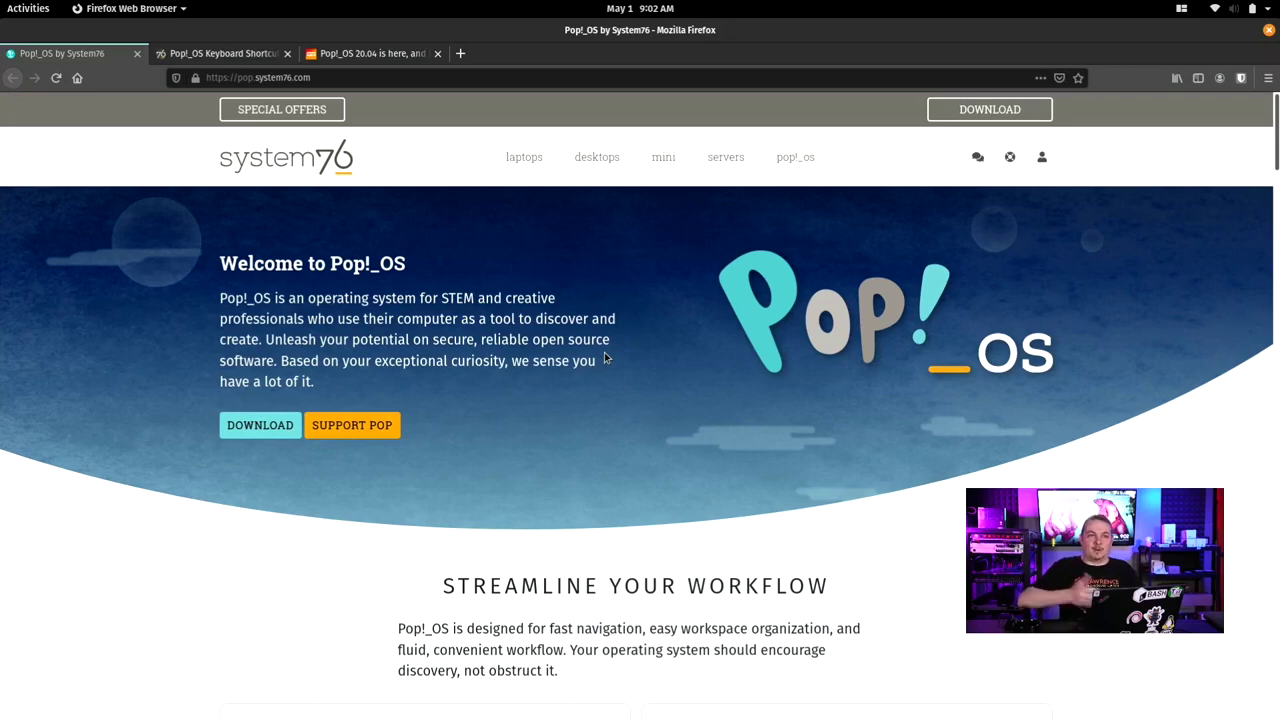
key("super")
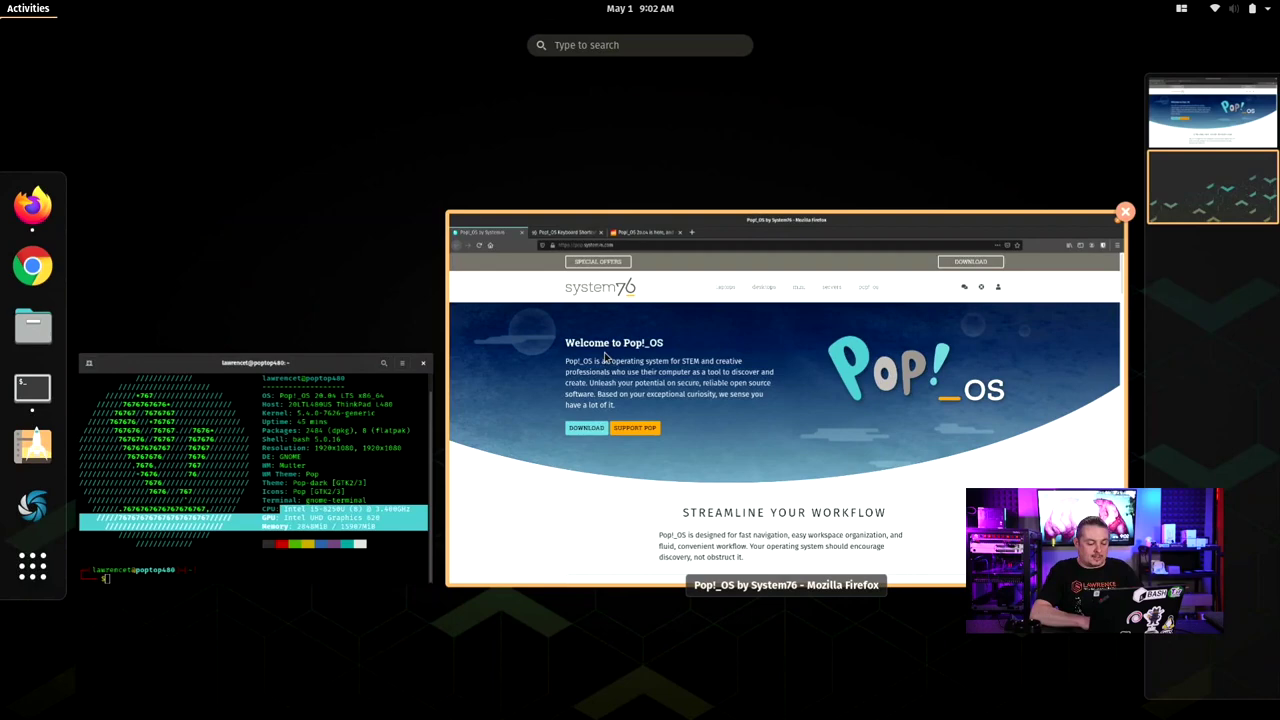
type("about")
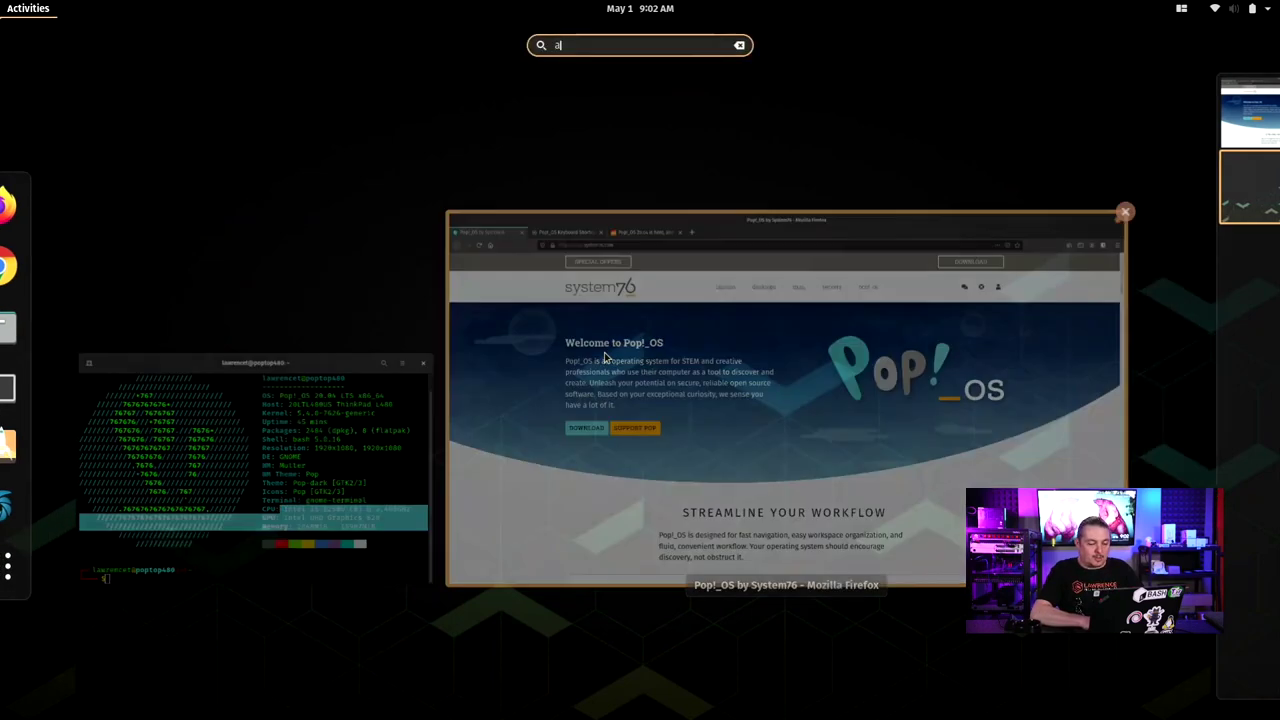
left_click(505, 100)
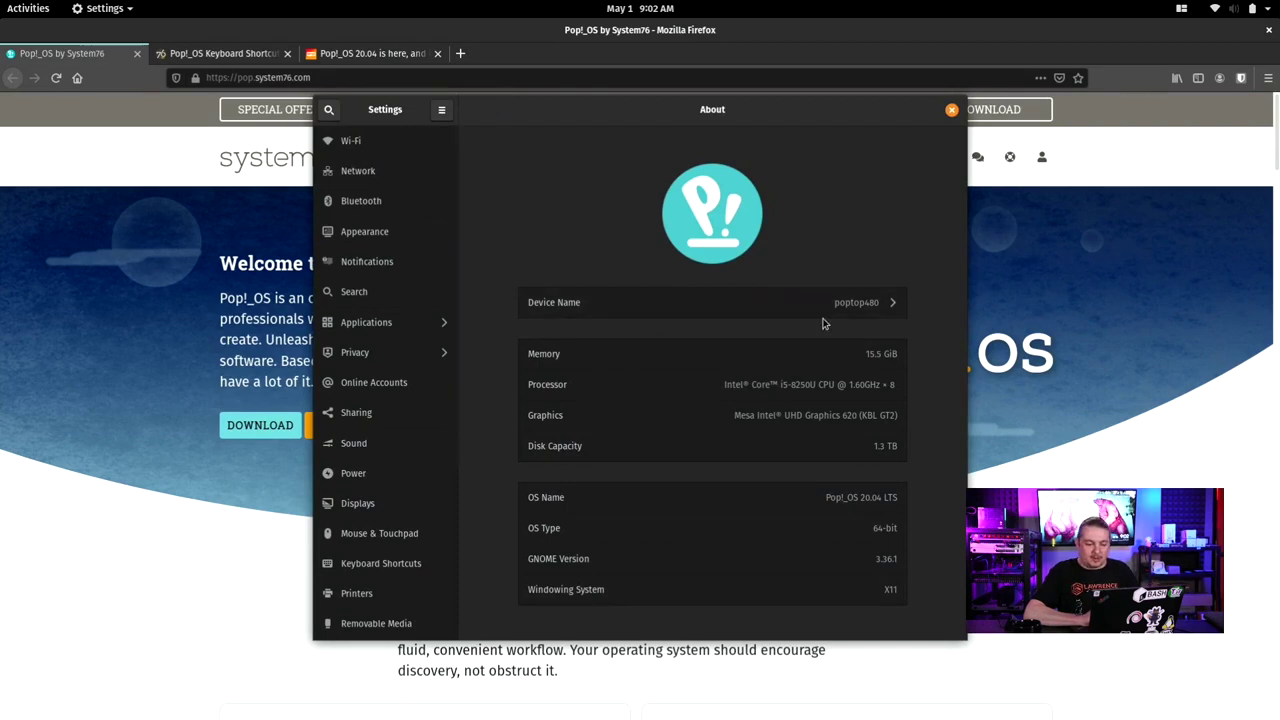
Cancel renaming the device and open the Firmware panel by searching 'firm'
left_click(858, 312)
left_click(570, 316)
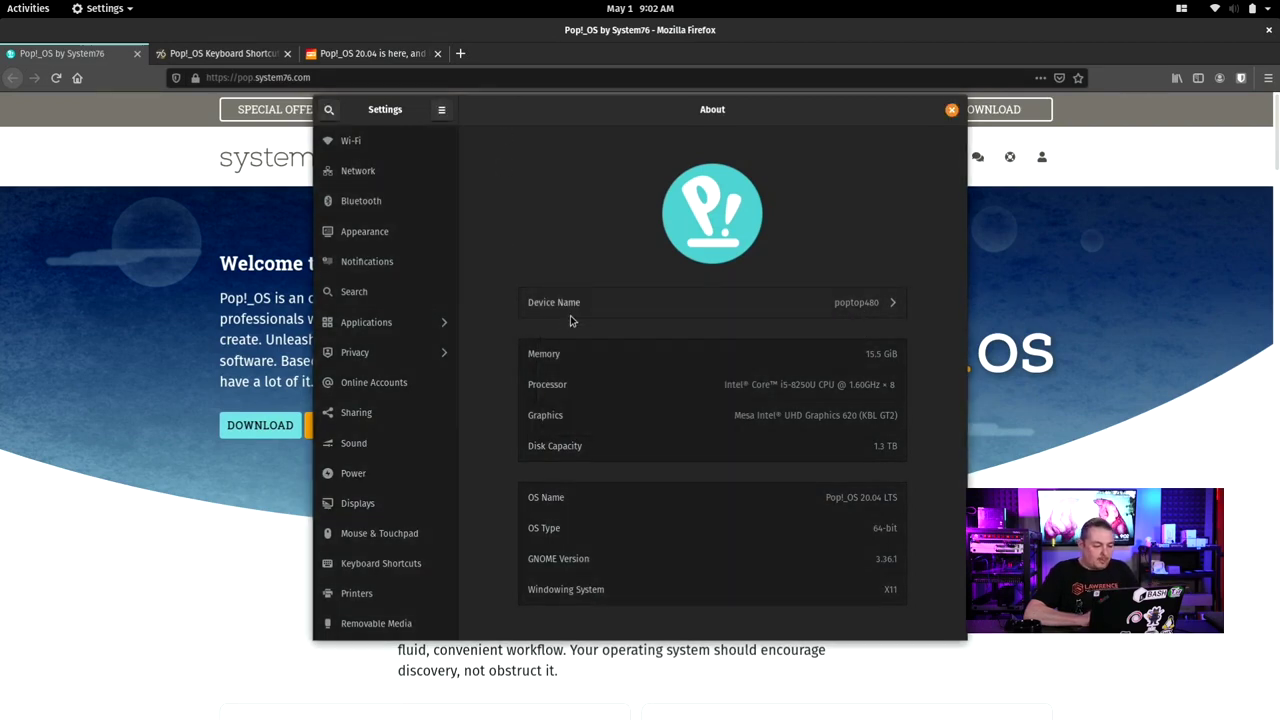
left_click(328, 109)
type("firm")
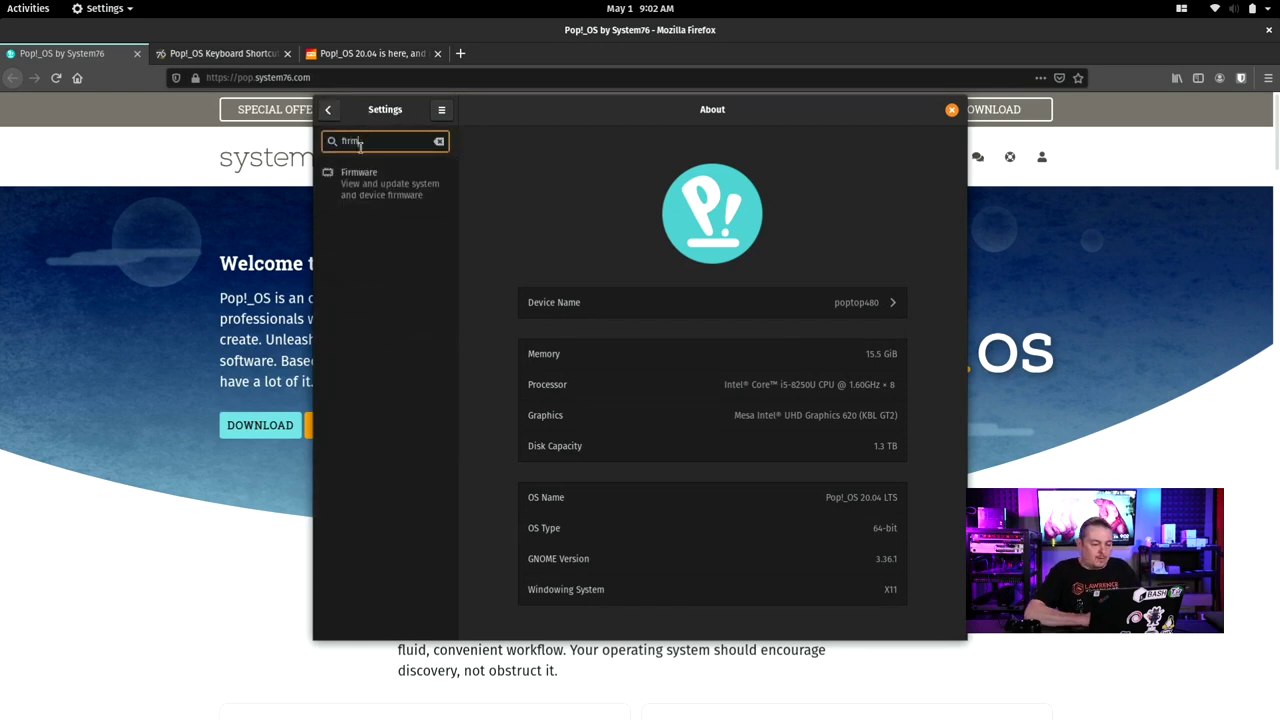
left_click(362, 183)
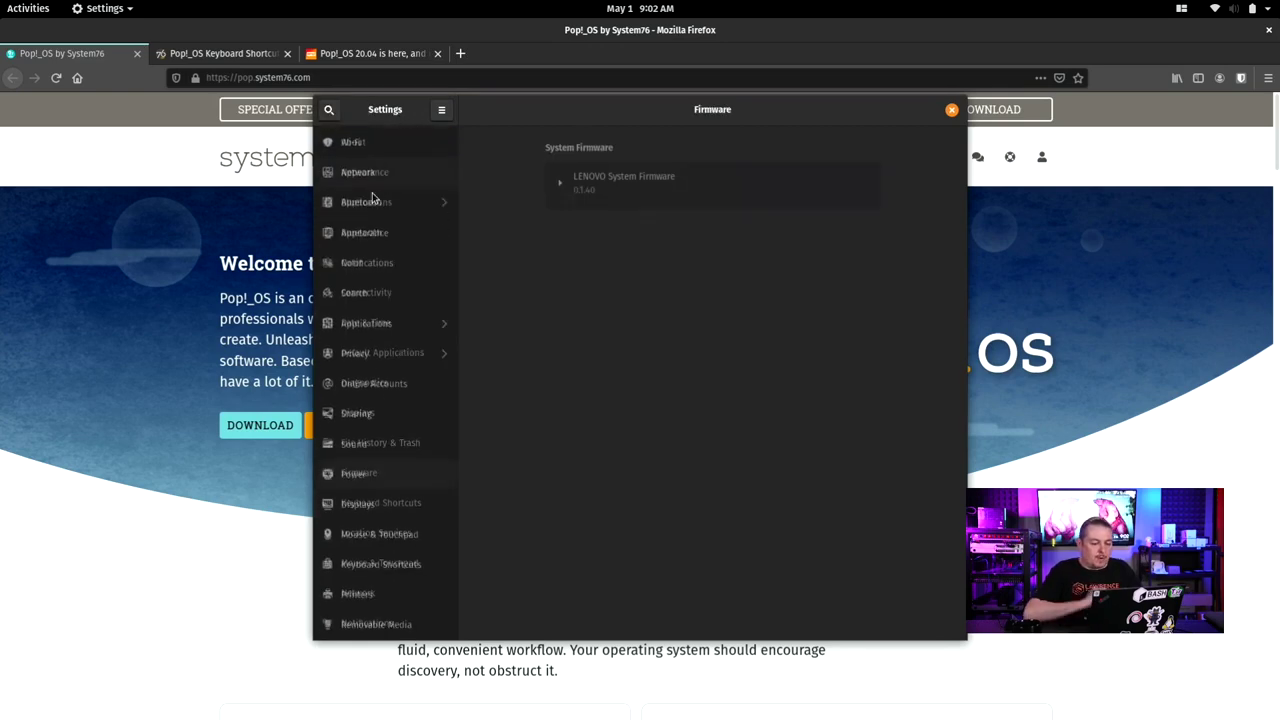
Expand and collapse the LENOVO System Firmware changelog, then close Settings
left_click(562, 186)
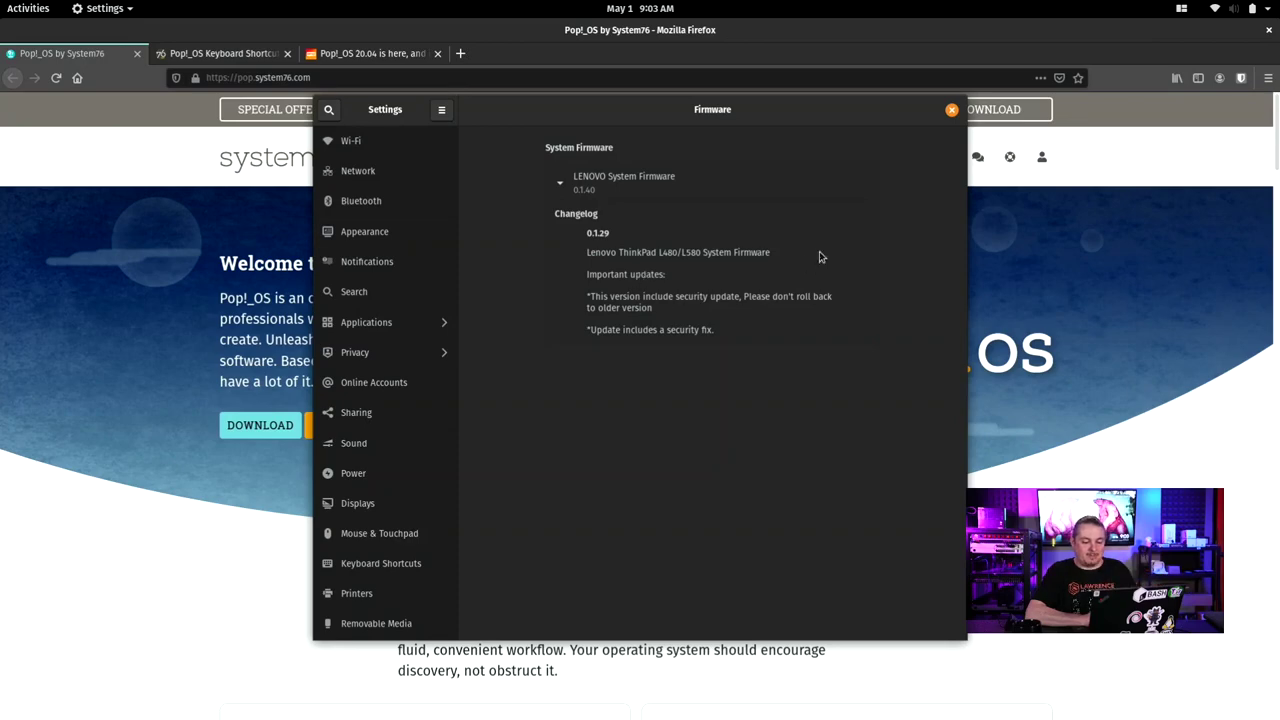
left_click(560, 184)
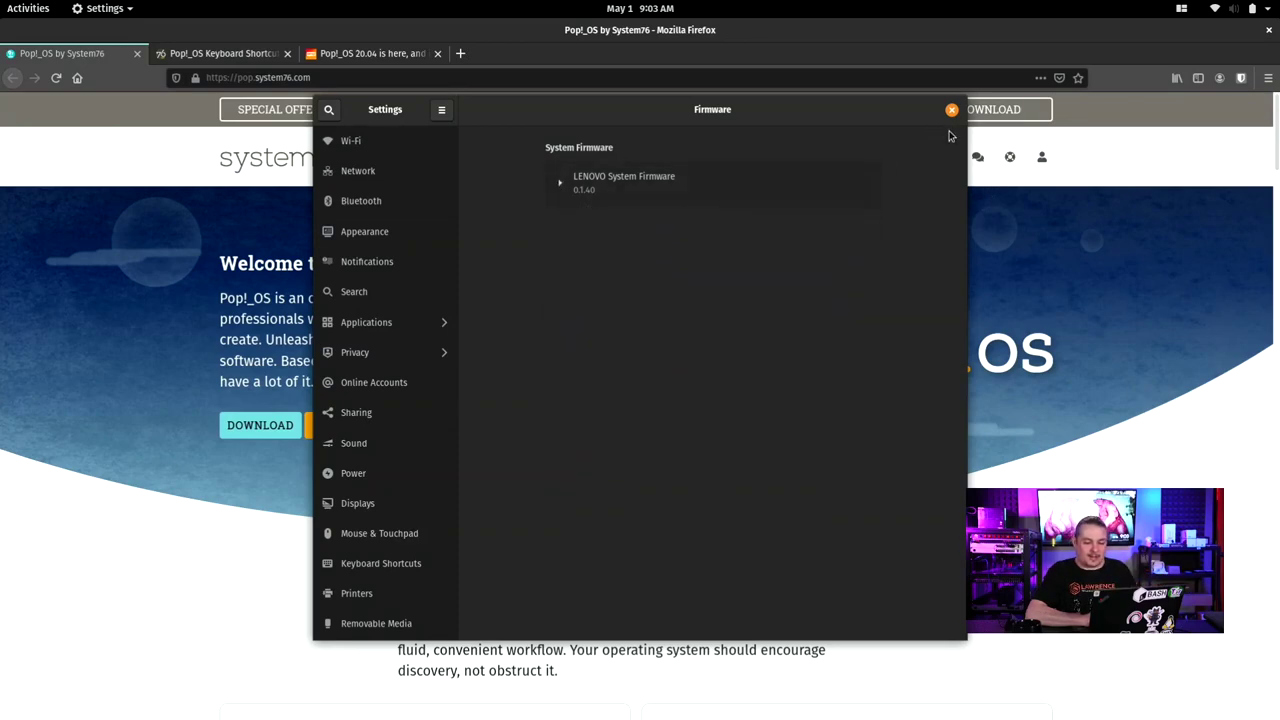
left_click(951, 109)
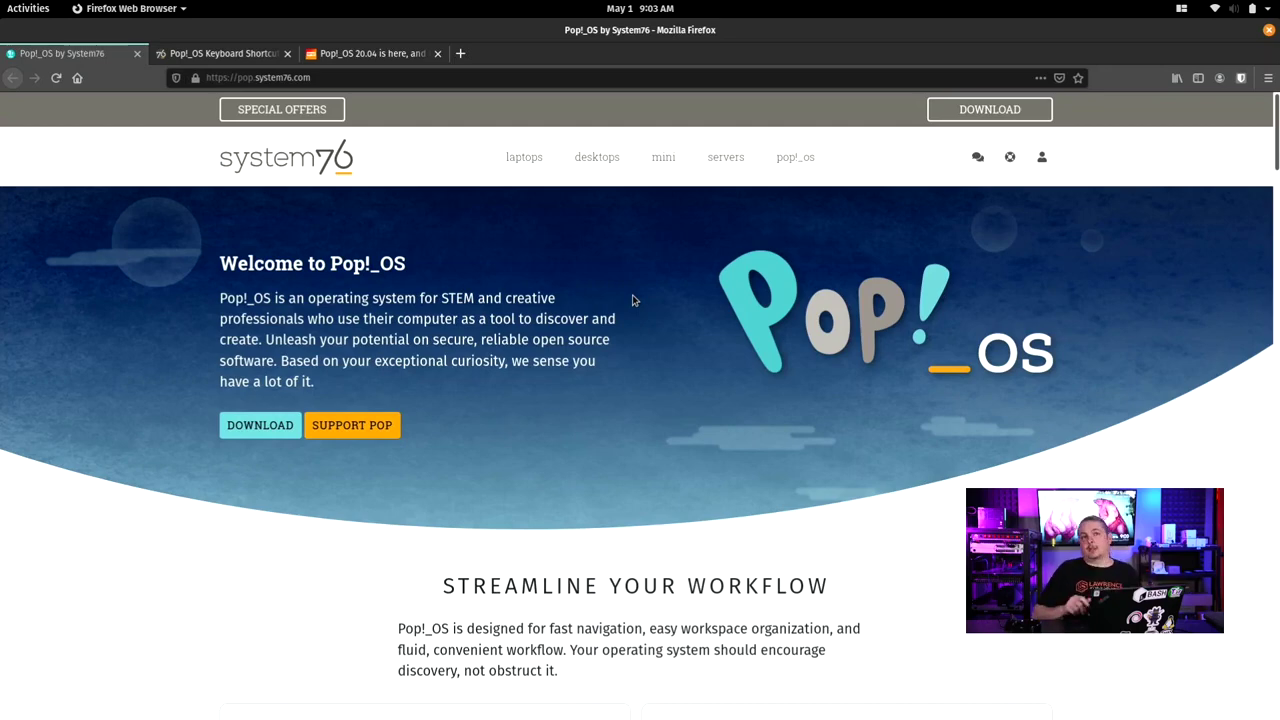
Switch to the Pop!_OS Keyboard Shortcuts tab and scroll through the article
left_click(192, 55)
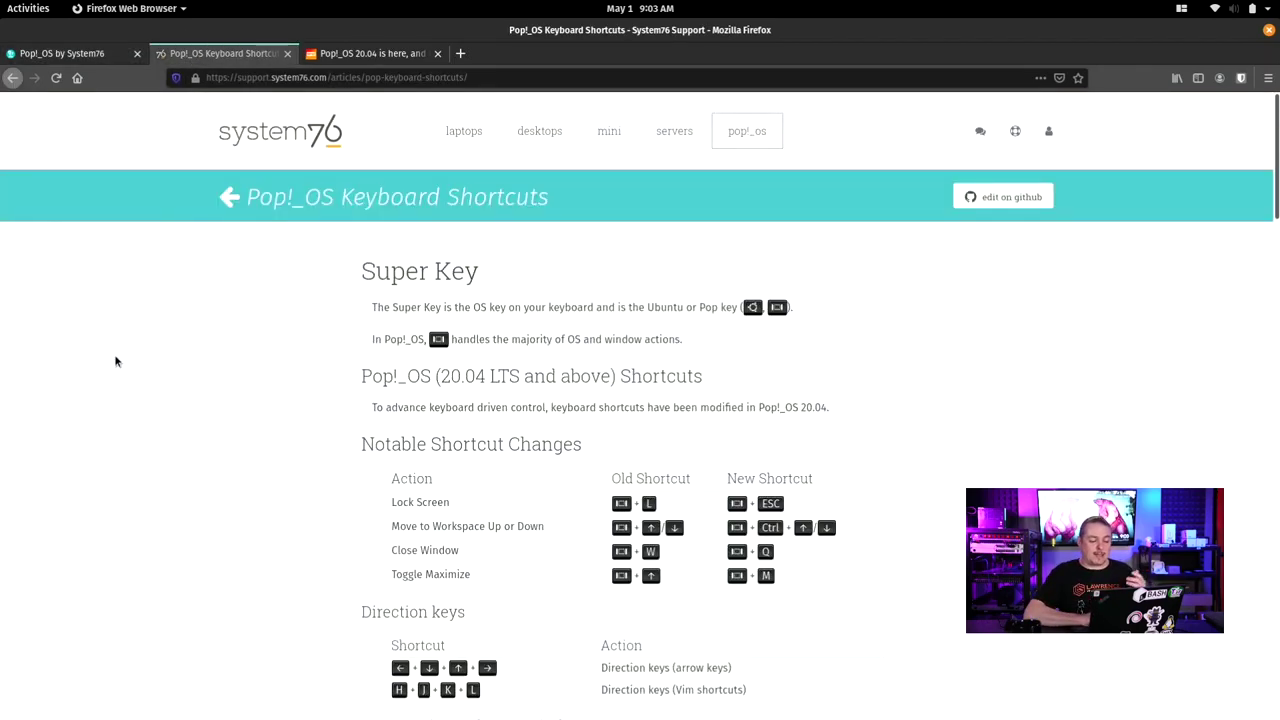
scroll(115, 361, "down", 15)
scroll(115, 361, "down", 10)
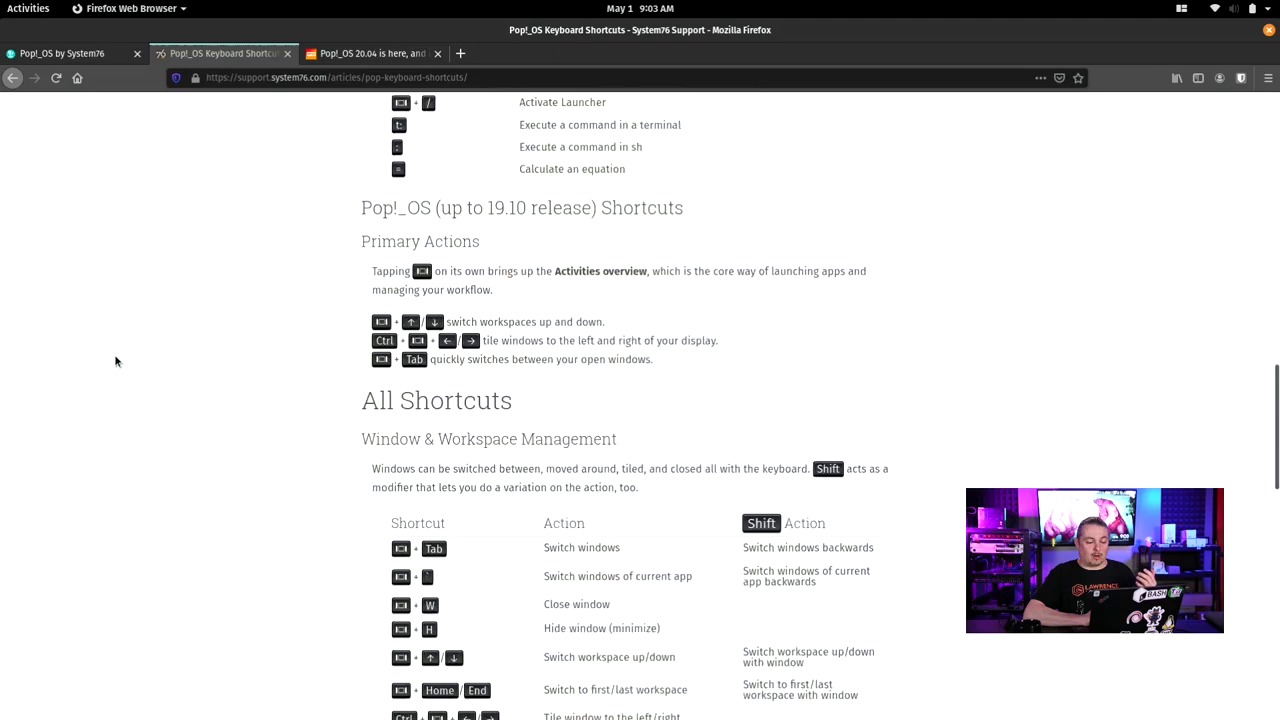
scroll(115, 361, "down", 3)
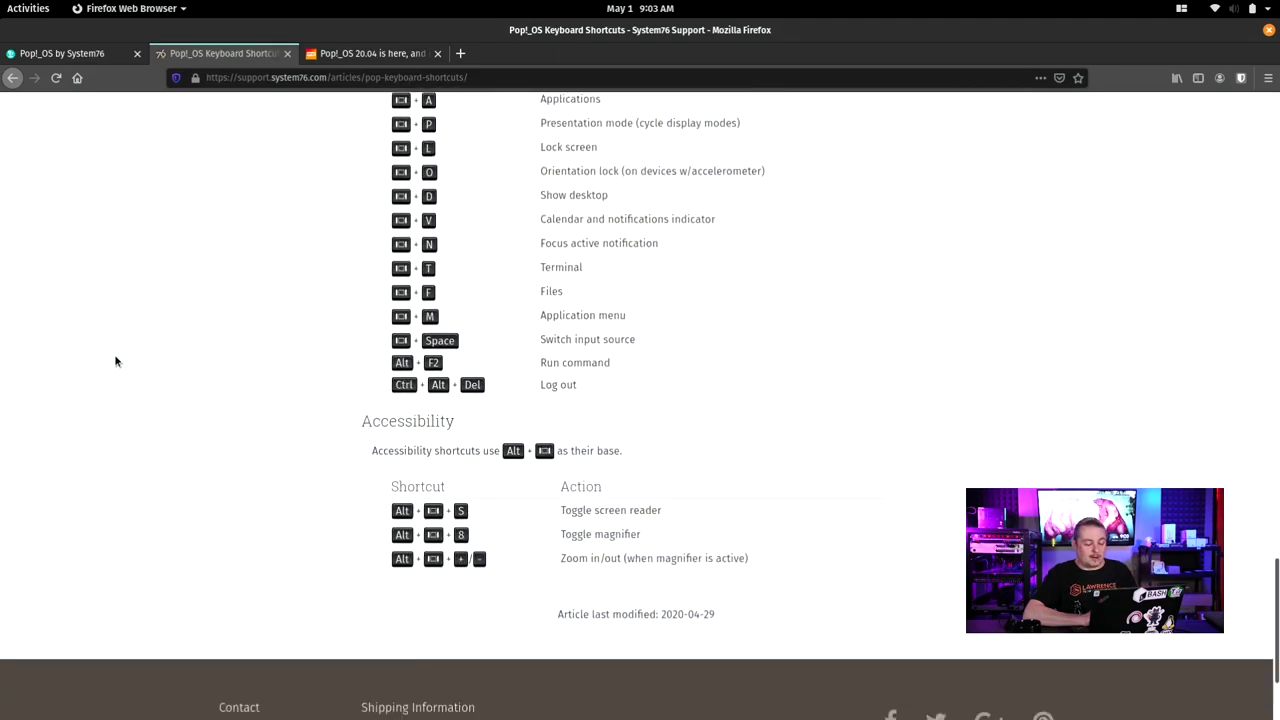
scroll(115, 361, "up", 20)
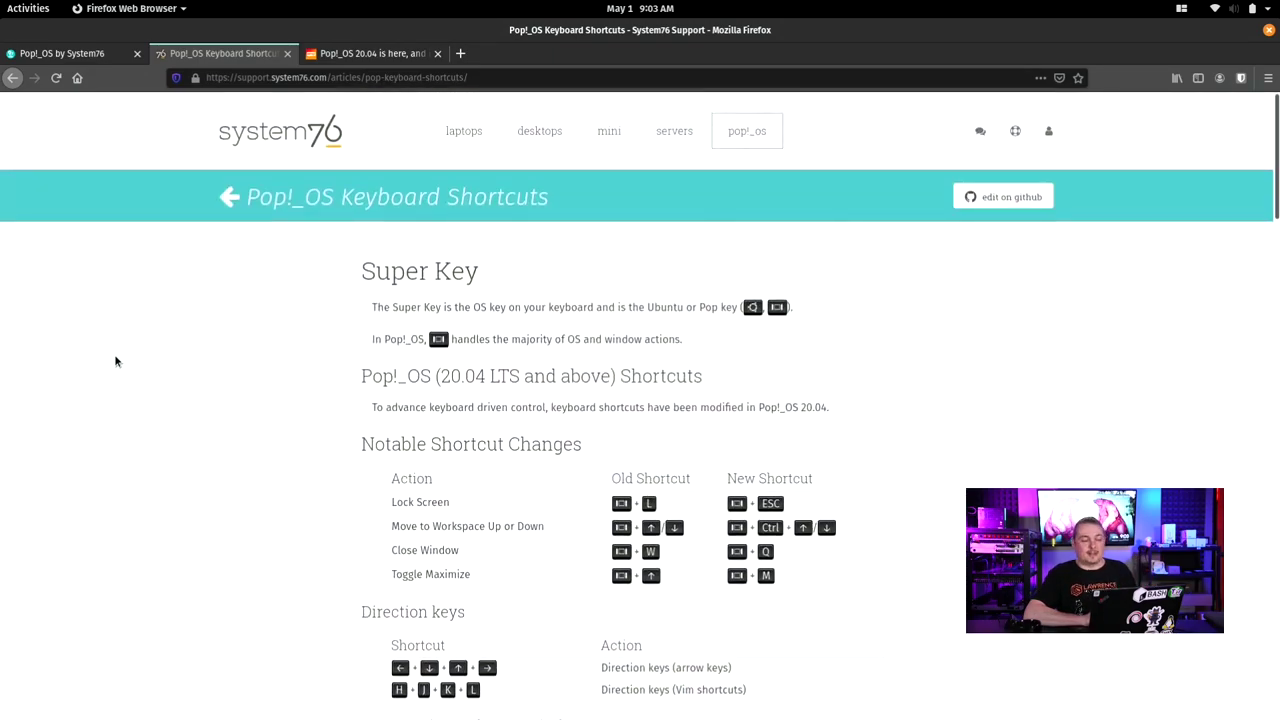
Bring Terminal forward from Activities, Alt+Tab to Firefox and back, then open the launcher
key("super")
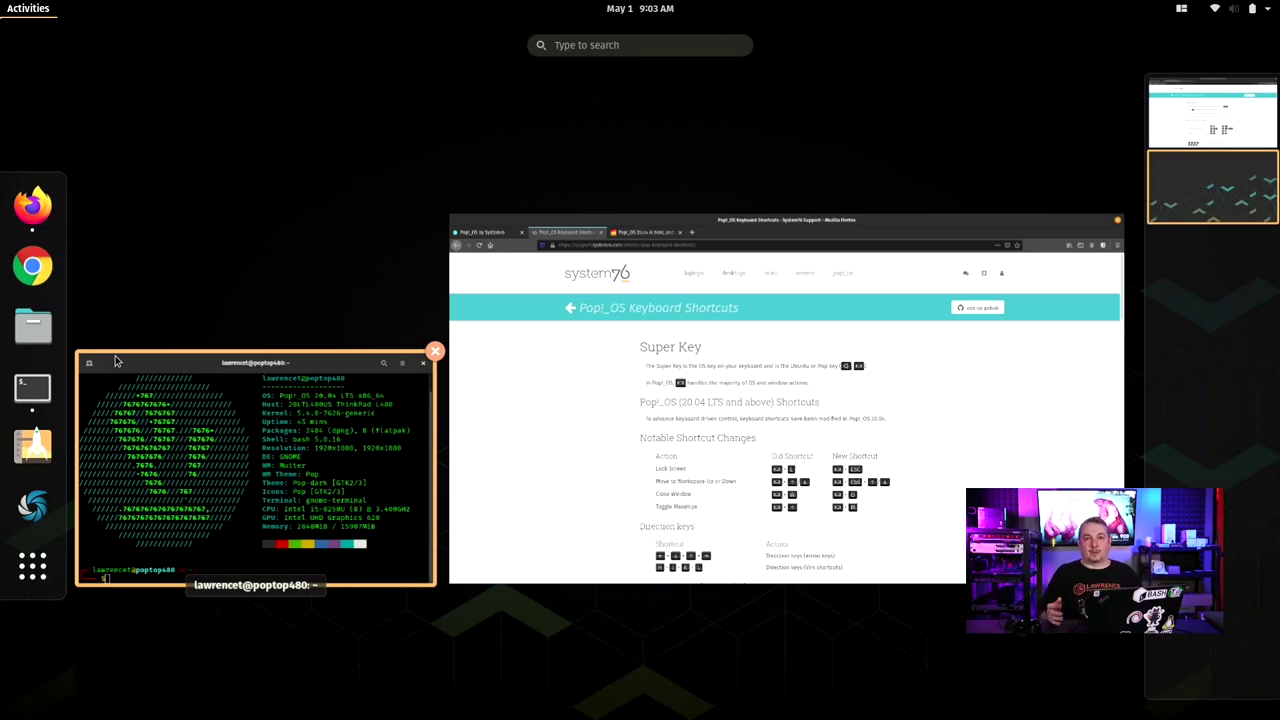
left_click(115, 360)
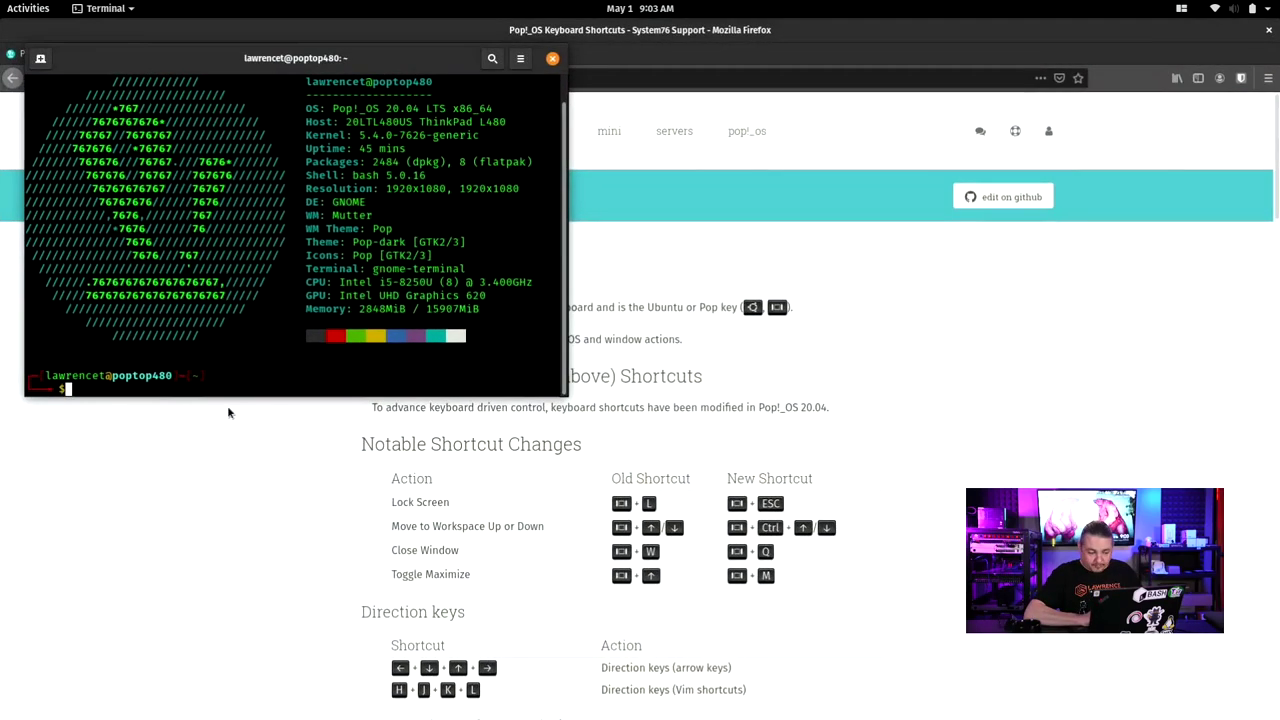
key("alt+Tab")
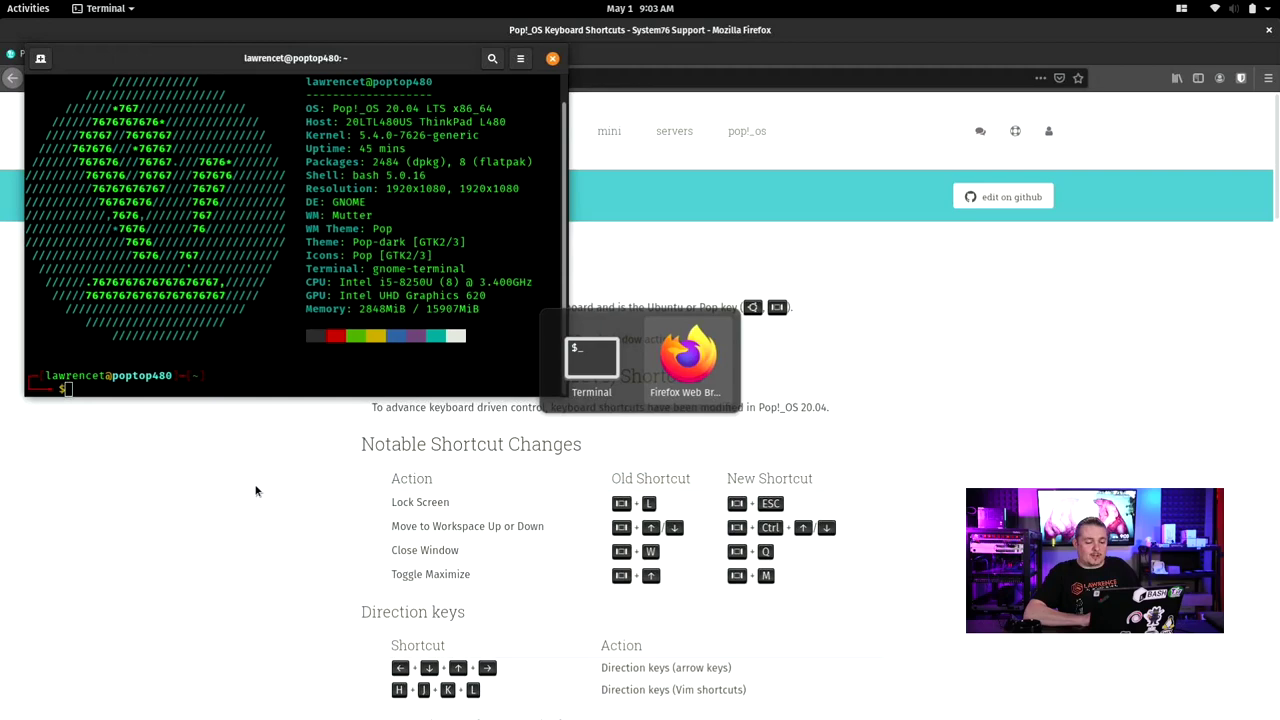
key("alt+Tab")
key("alt+Tab")
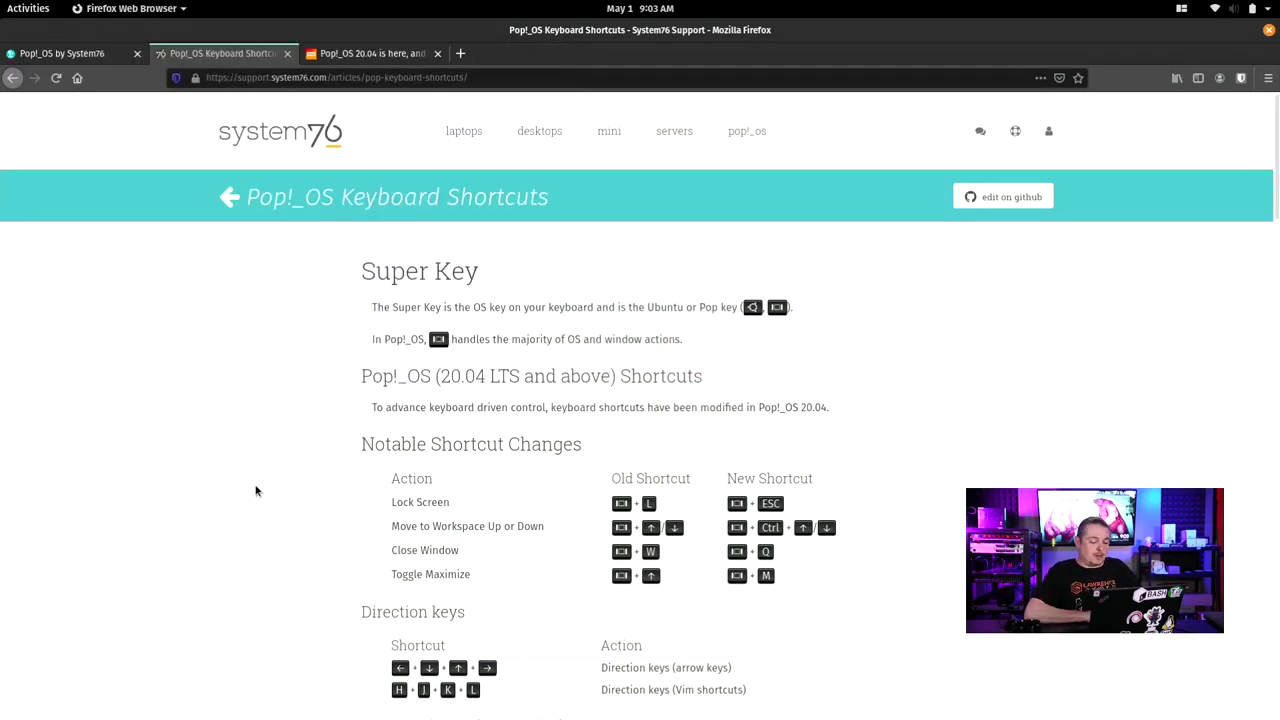
key("alt+Tab")
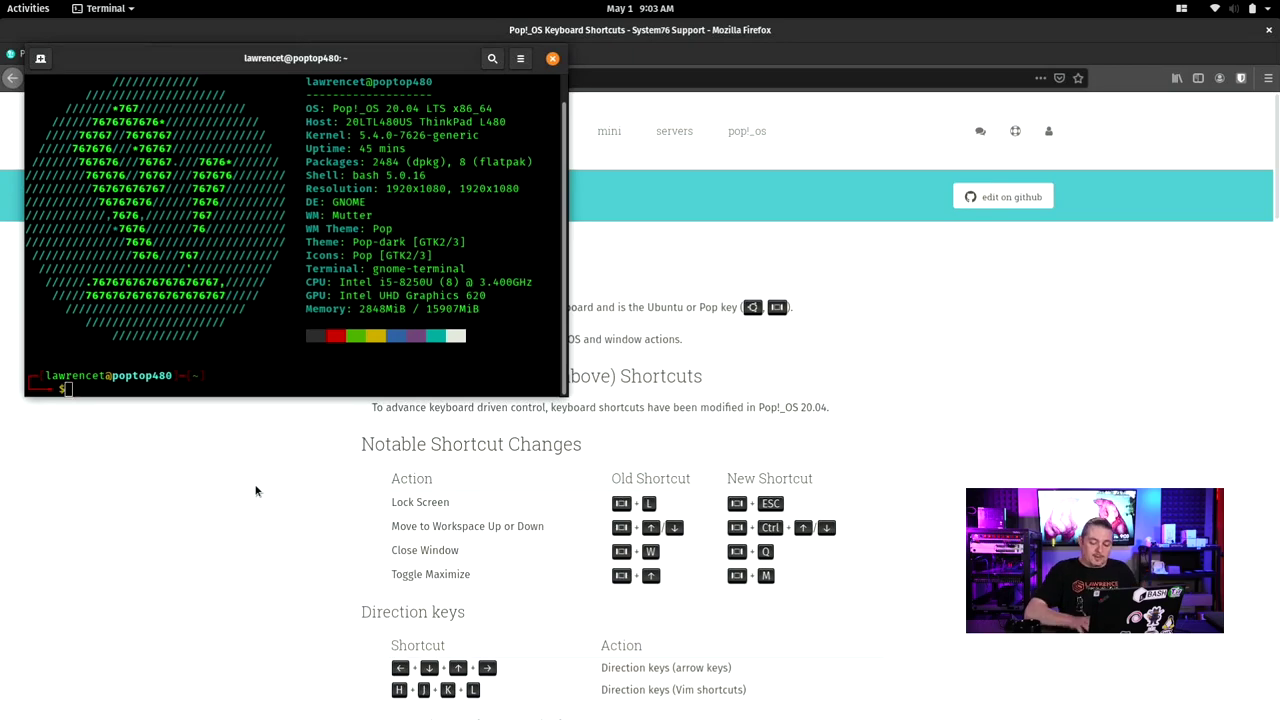
key("super")
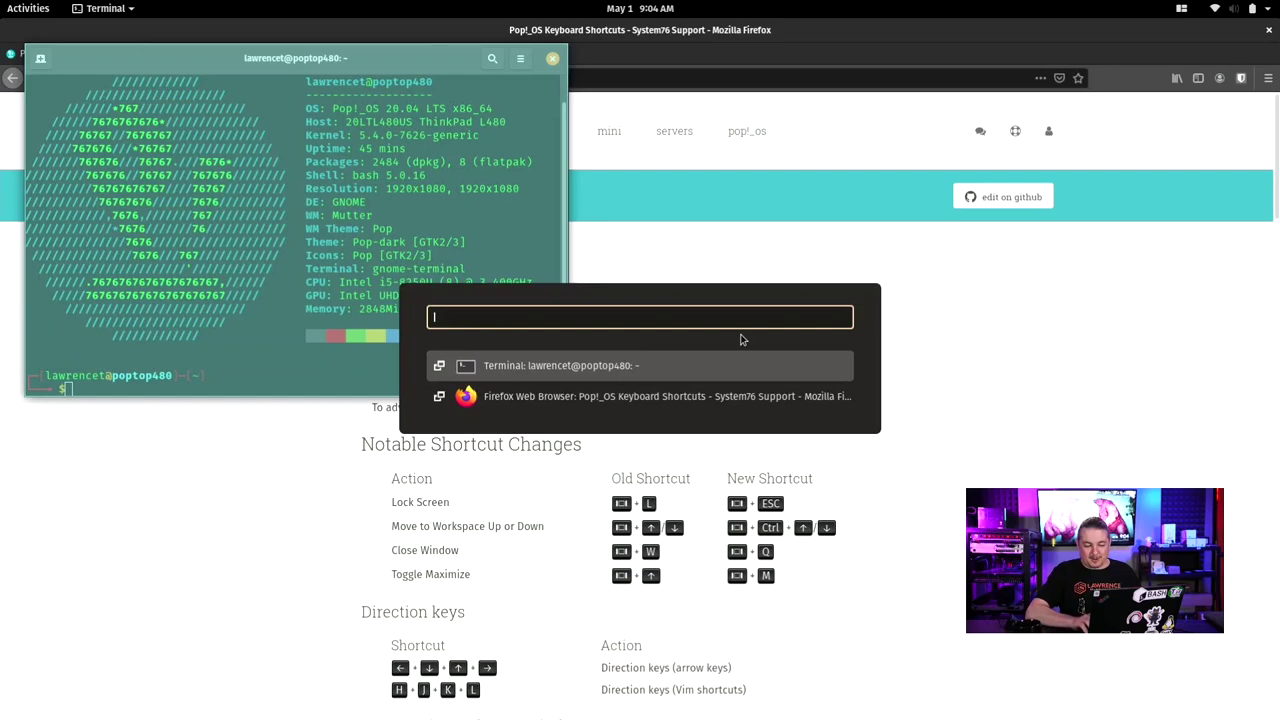
Dismiss the launcher, swap between Firefox and Terminal, then launch Wireshark by searching 'wire'
key("Escape")
scroll(979, 415, "down", 4)
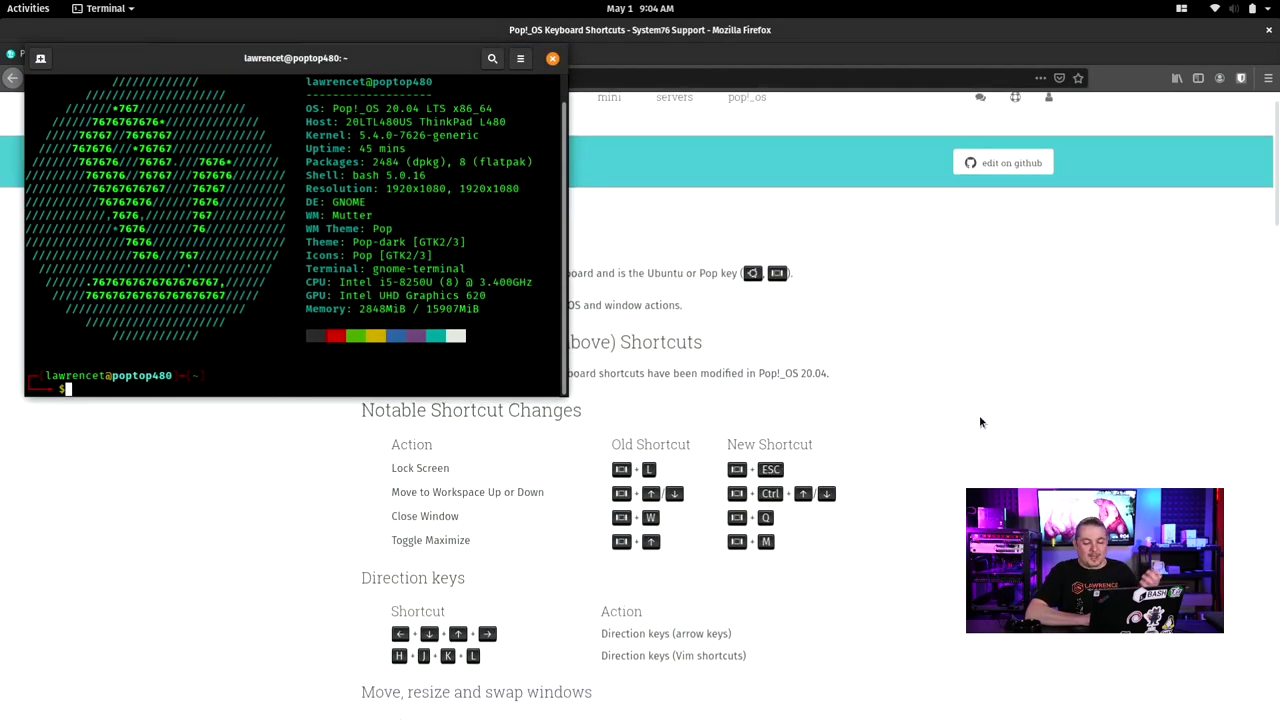
left_click(980, 420)
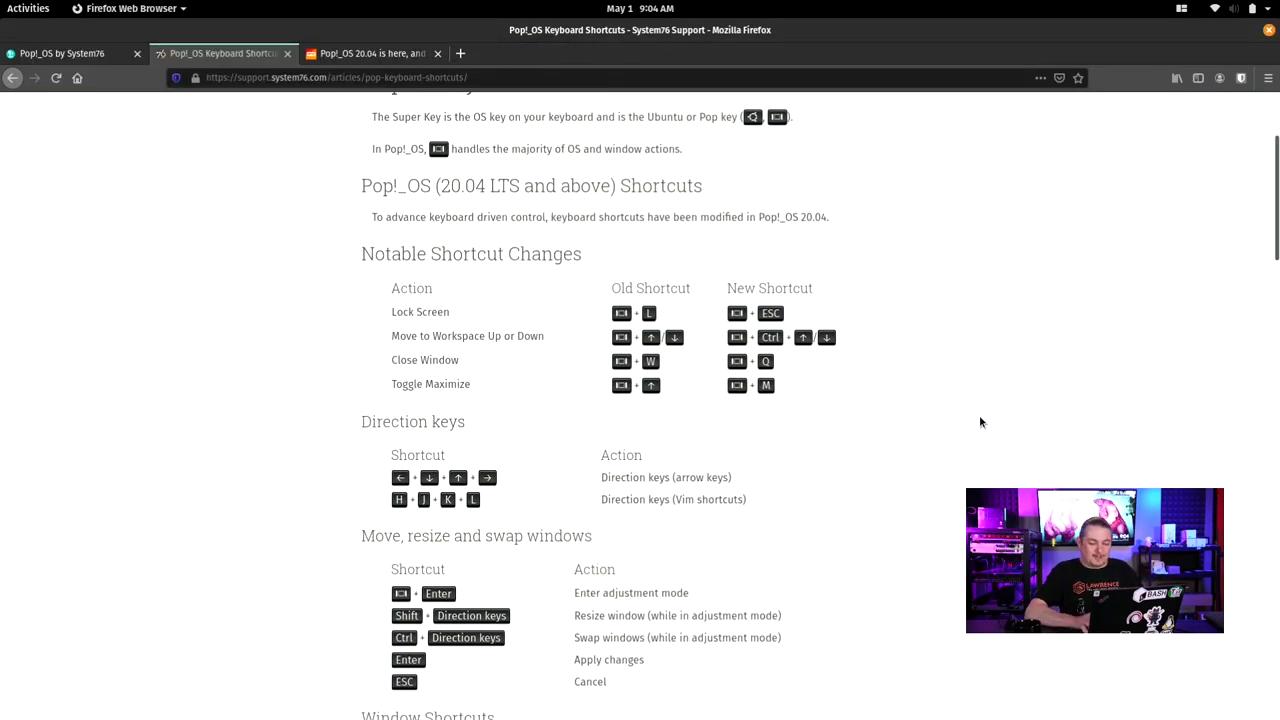
key("alt+Tab")
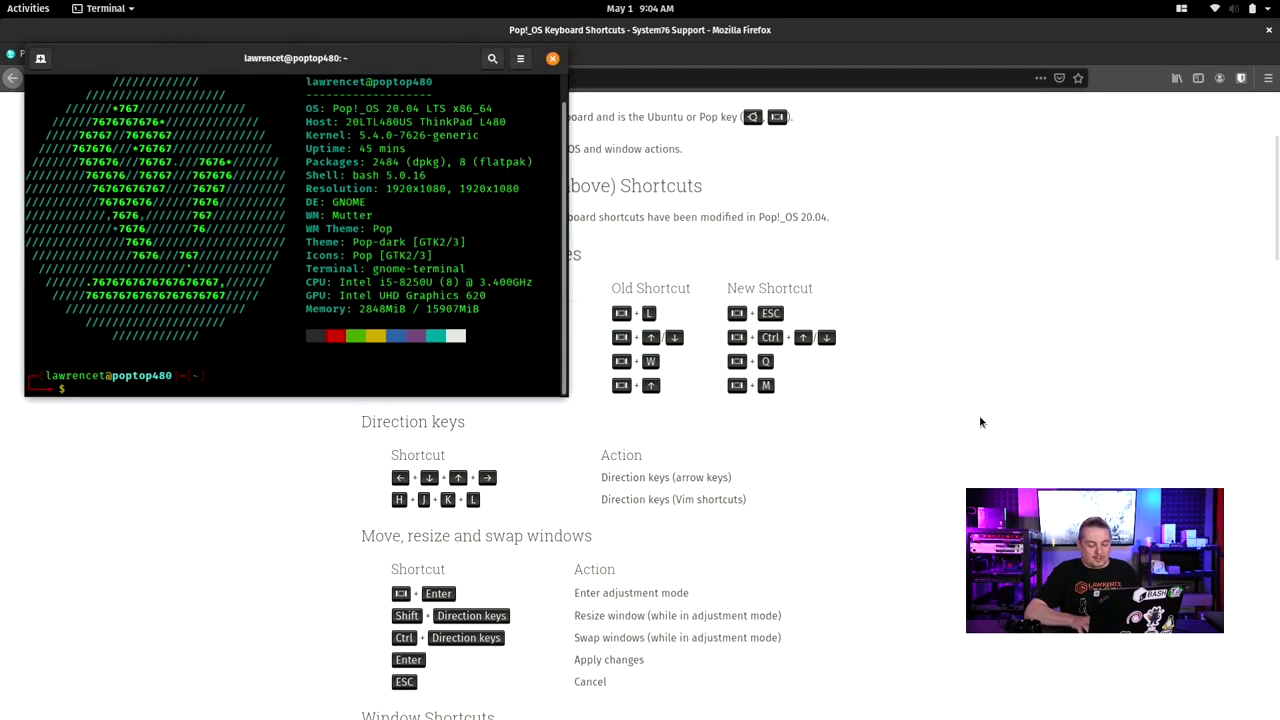
key("super")
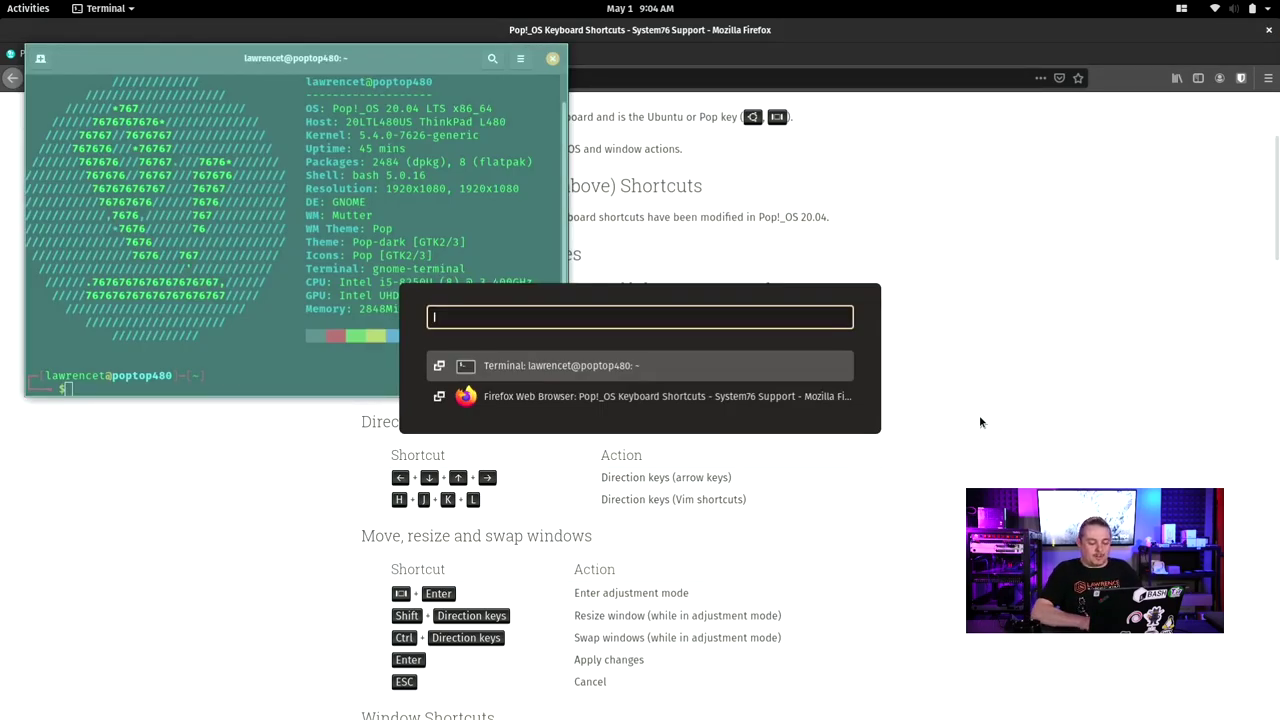
type("wire")
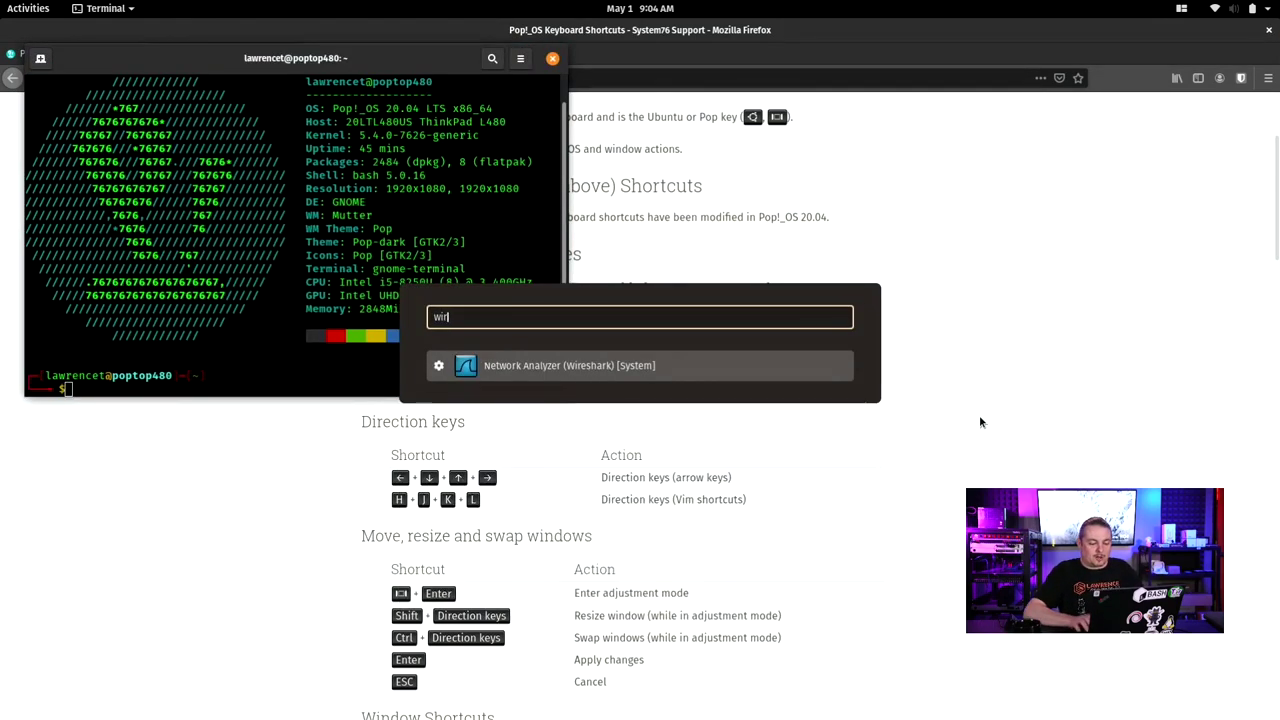
key("Return")
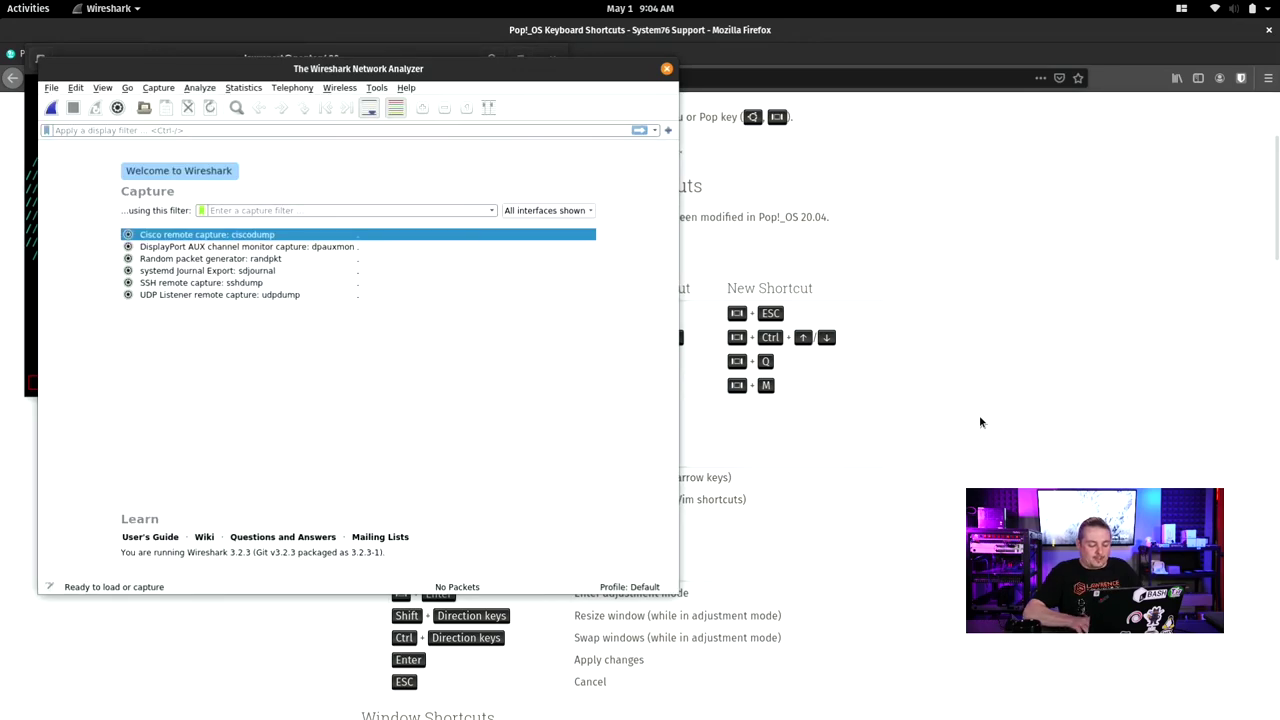
Browse the launcher's open-window list, then launch Calculator by searching 'cal'
key("super")
key("Down")
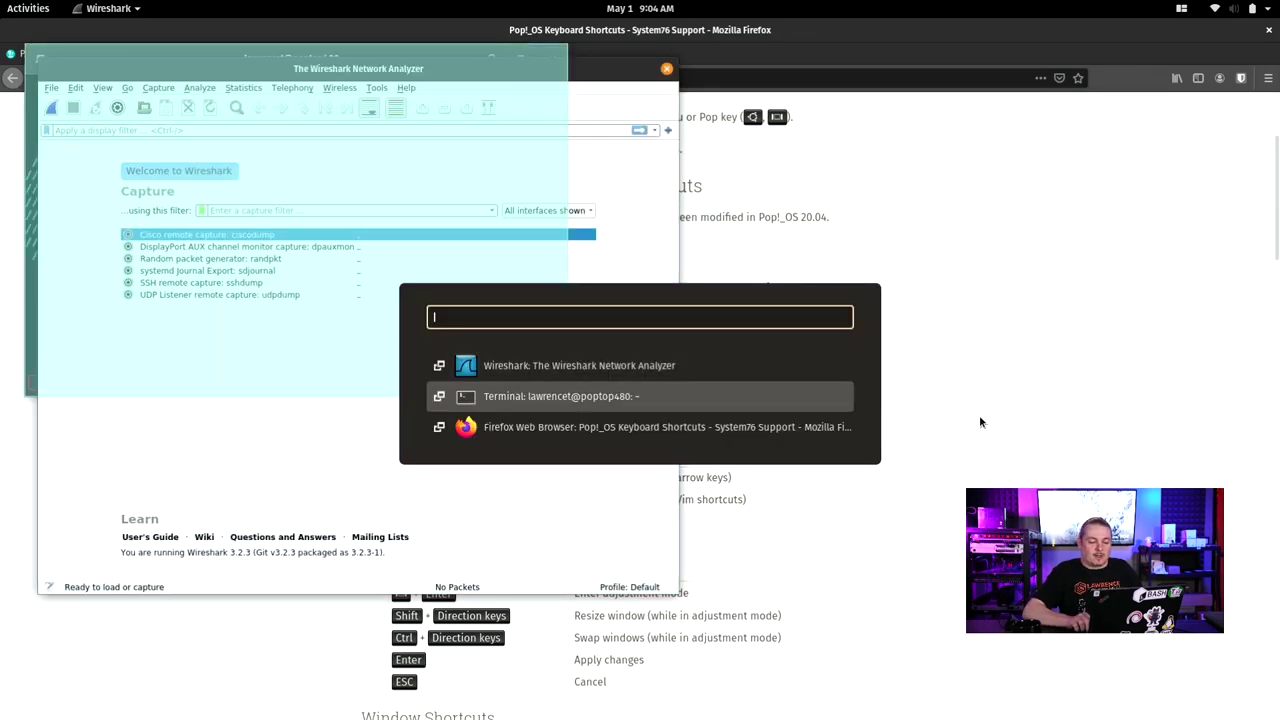
key("Down")
key("Up")
key("Up")
key("Up")
key("Up")
key("Up")
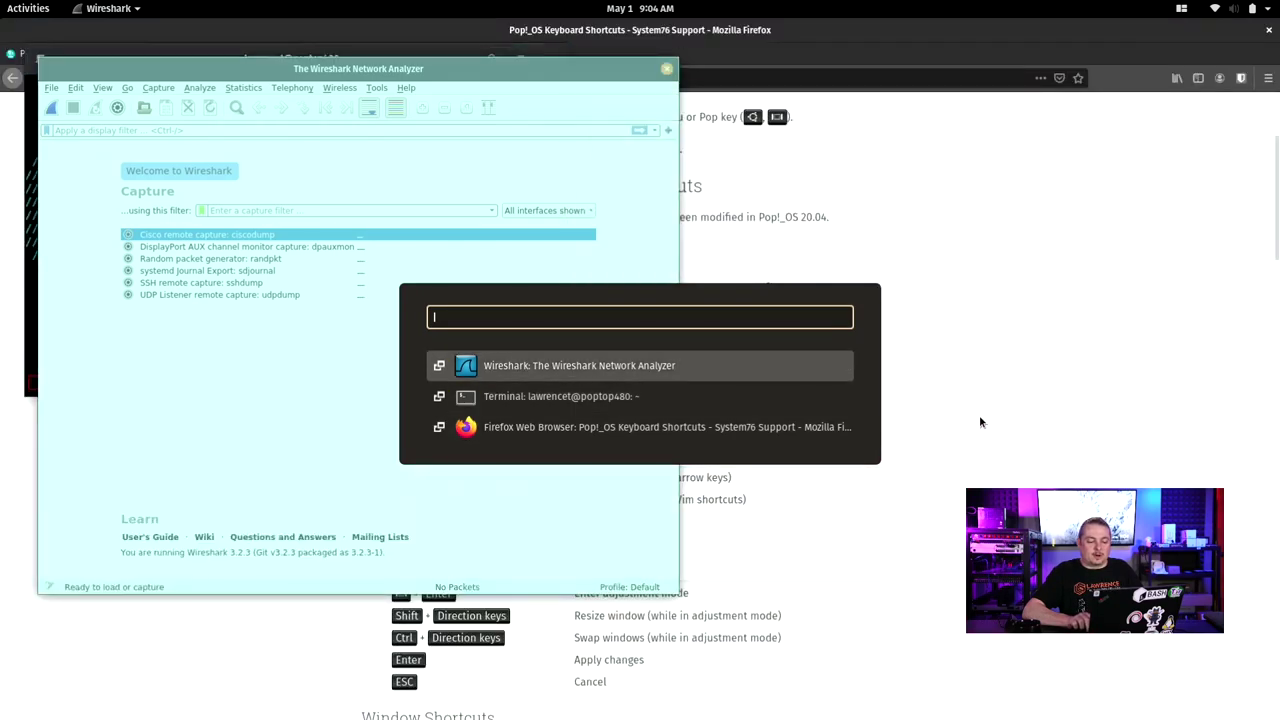
type("cal")
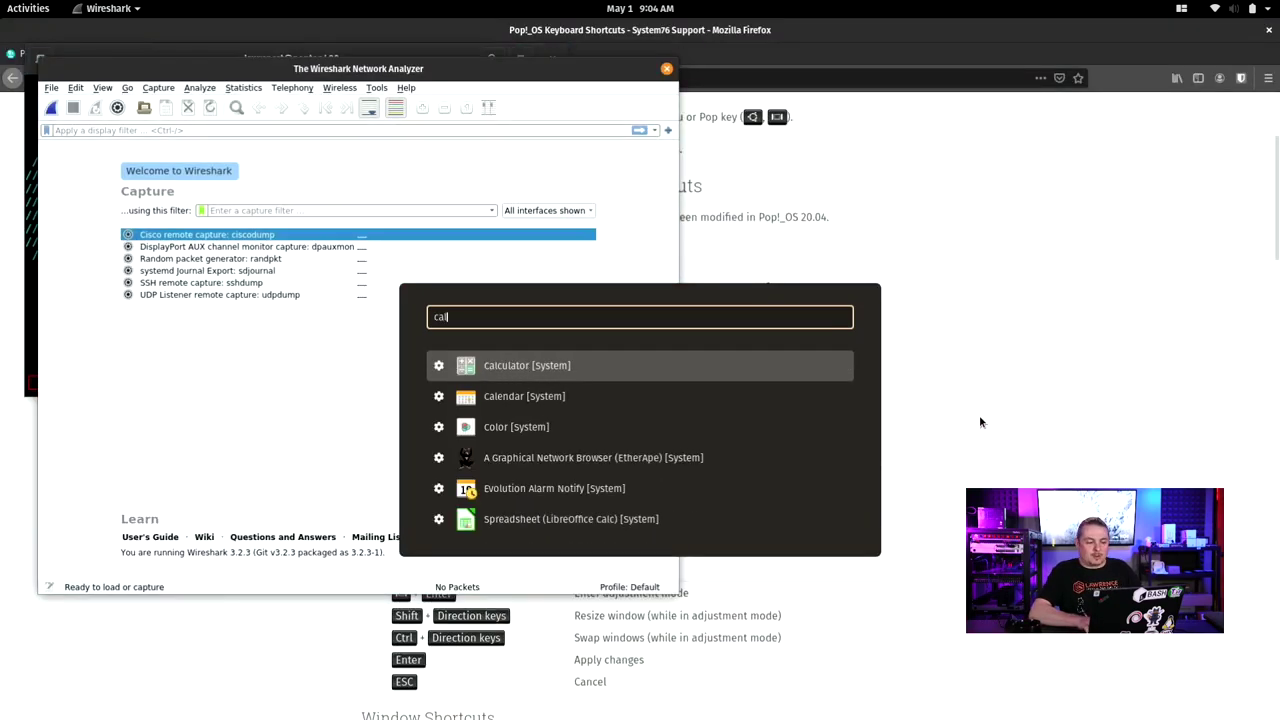
key("Return")
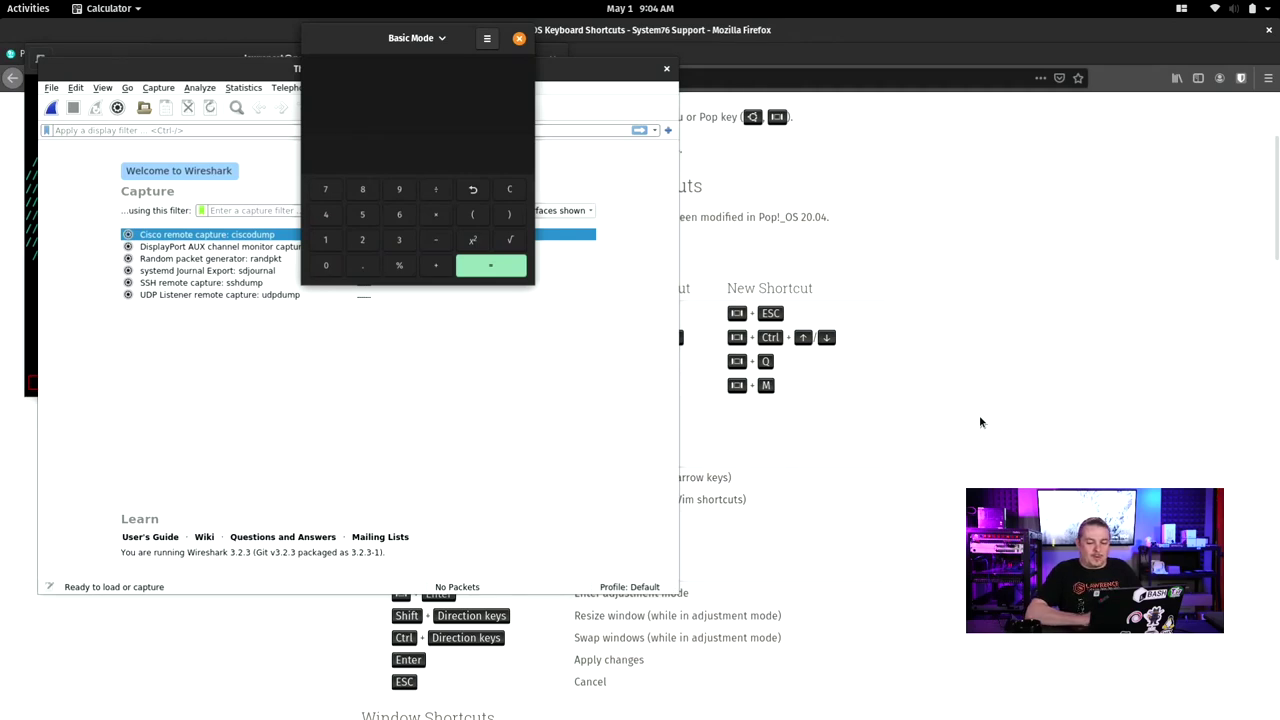
Open a new Firefox window and load the Google homepage
left_click(979, 422)
left_click(1267, 79)
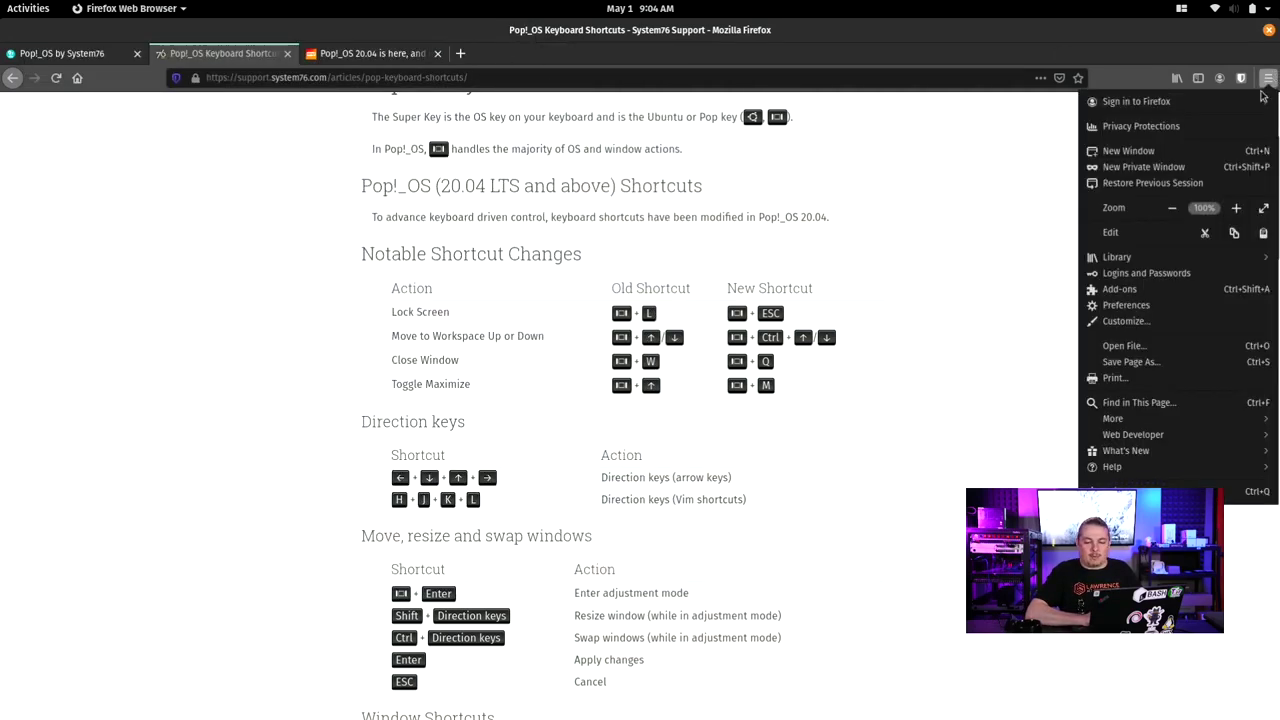
left_click(1186, 156)
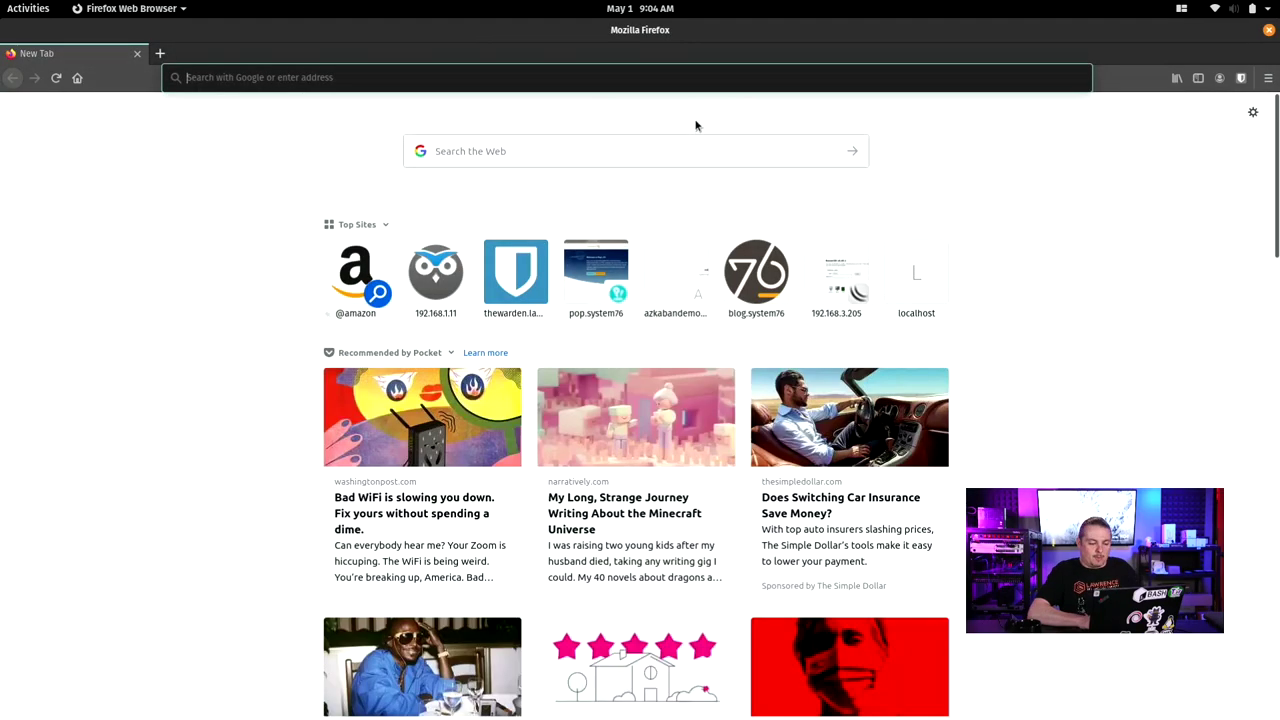
type("google.com")
key("Return")
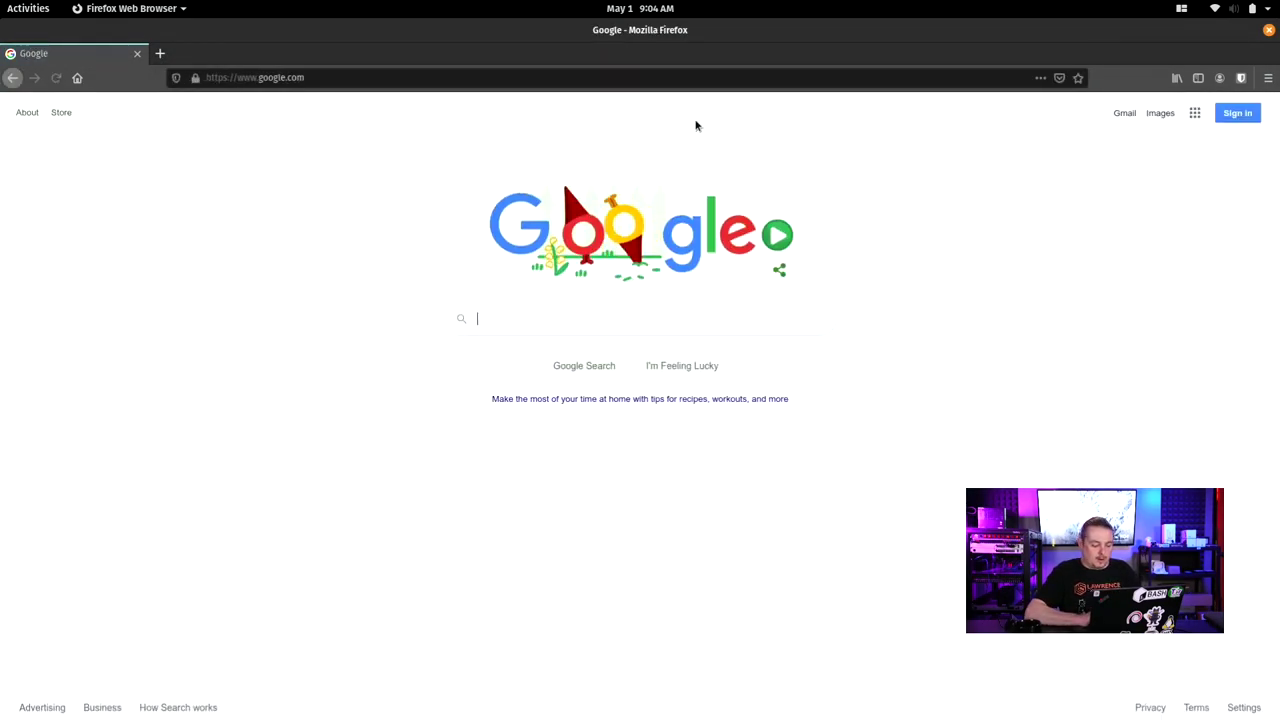
Browse the launcher's open-window list, try searching 'goog', then dismiss it
key("super")
key("Down")
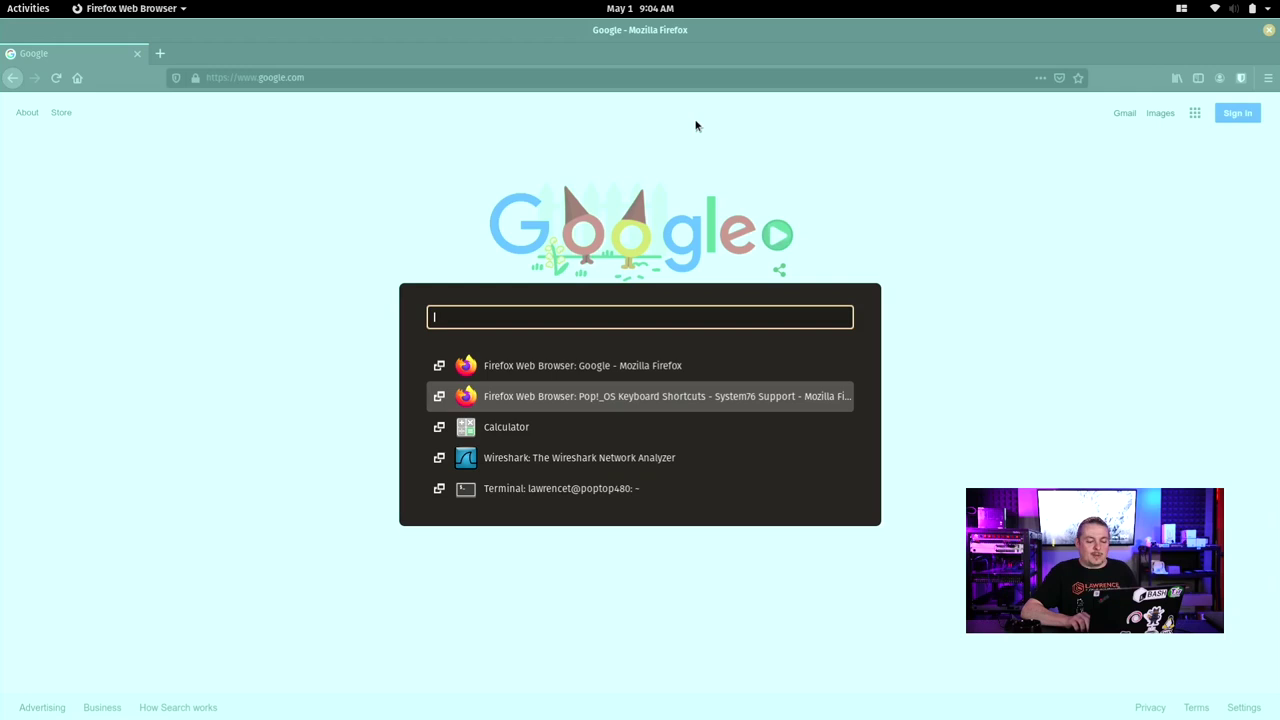
key("Down")
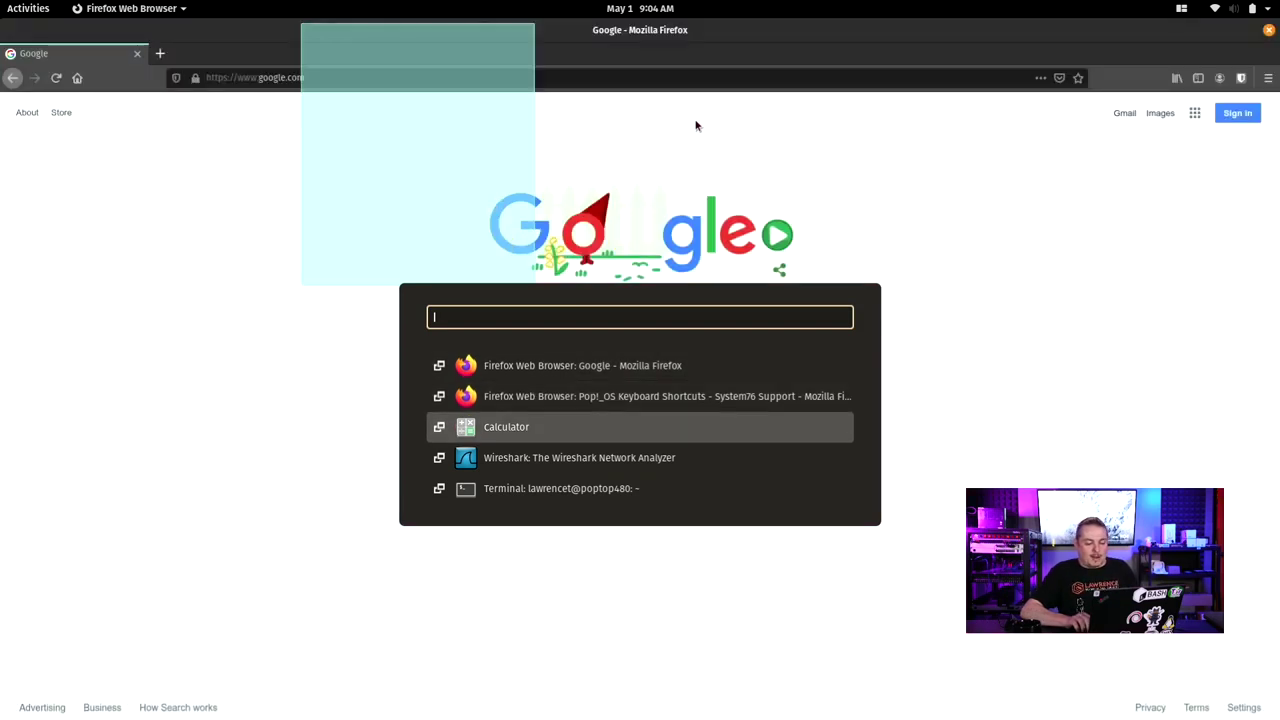
key("Up")
key("Up")
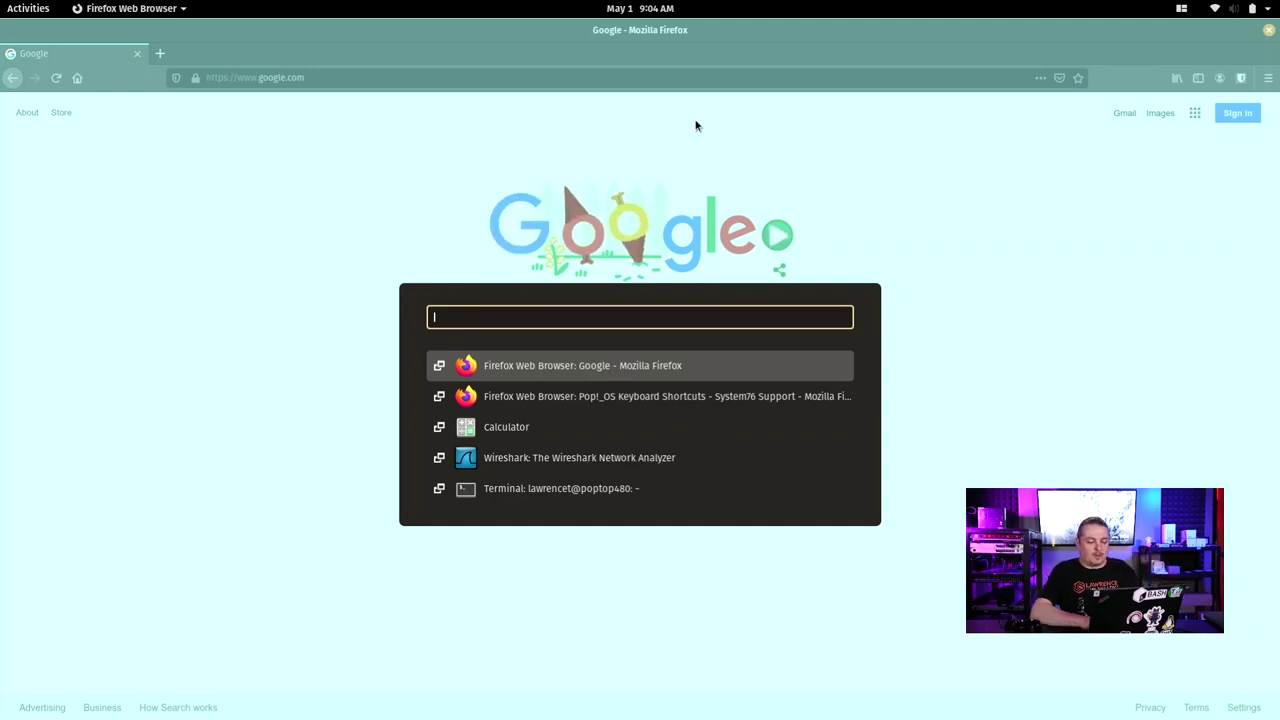
type("goog")
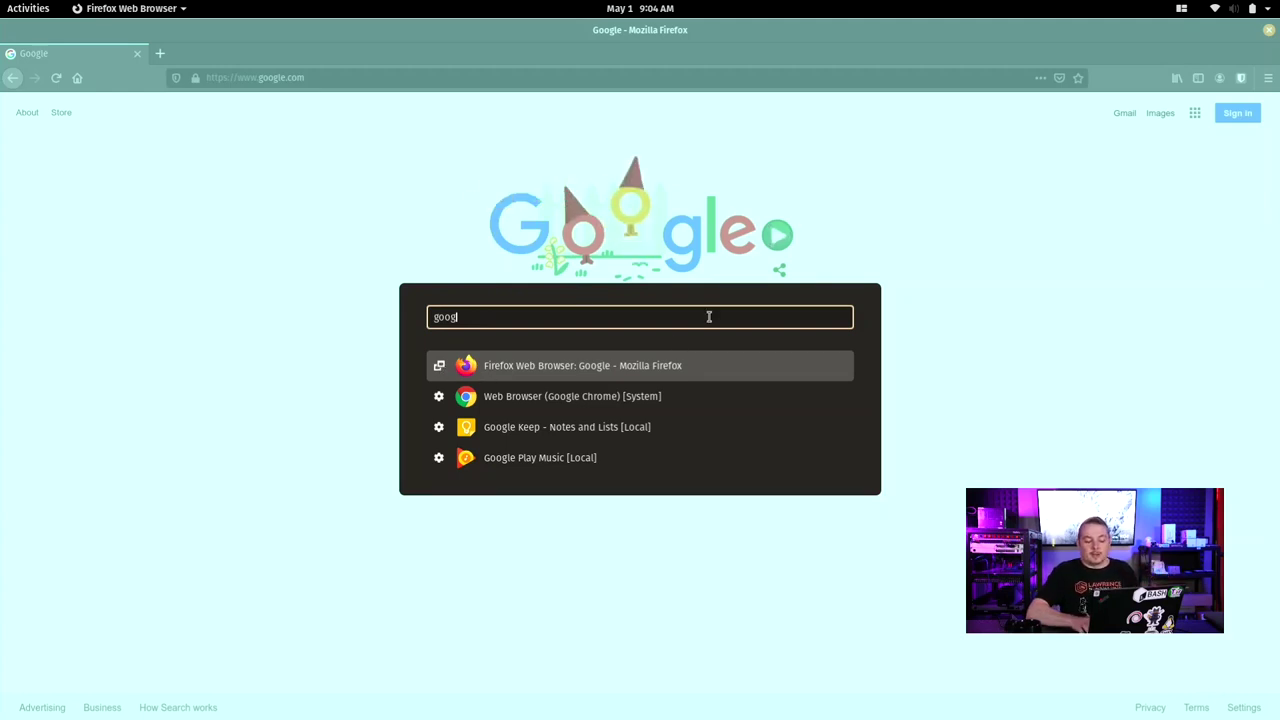
key("BackSpace")
key("BackSpace")
key("BackSpace")
key("BackSpace")
key("Escape")
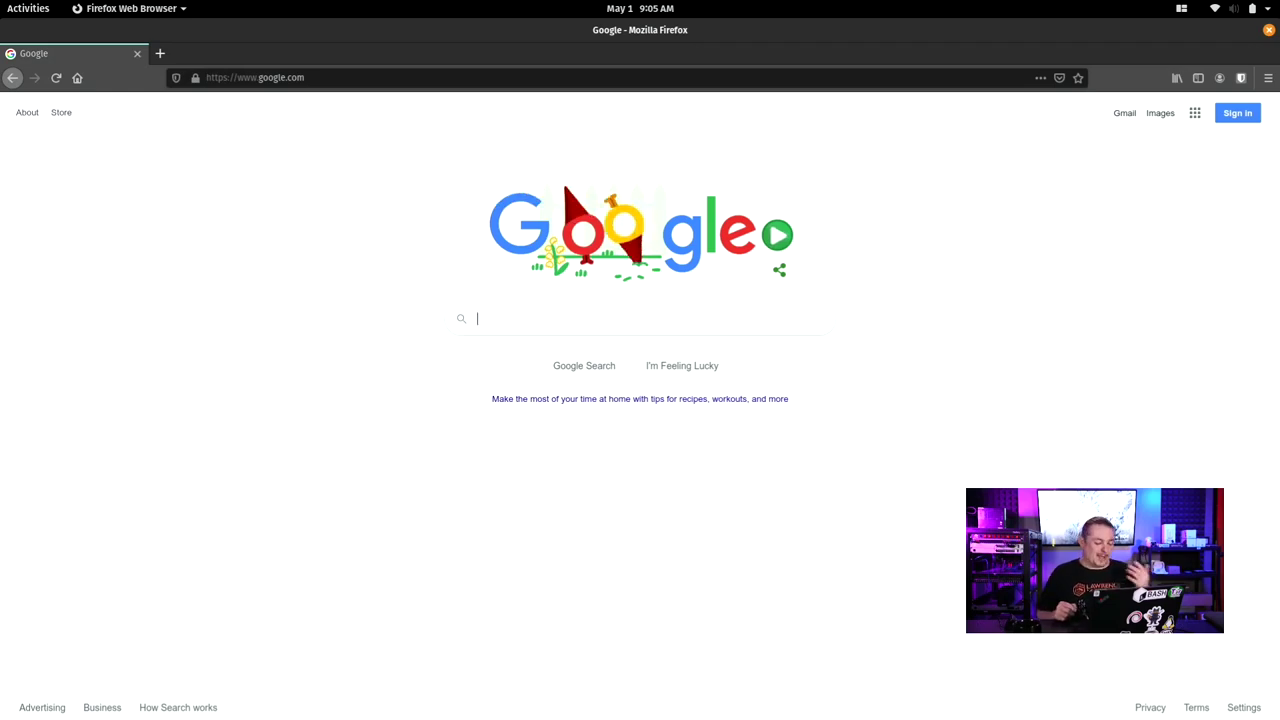
Reopen and dismiss the launcher, then cycle Firefox windows with Alt+Tab and Alt+`
key("super")
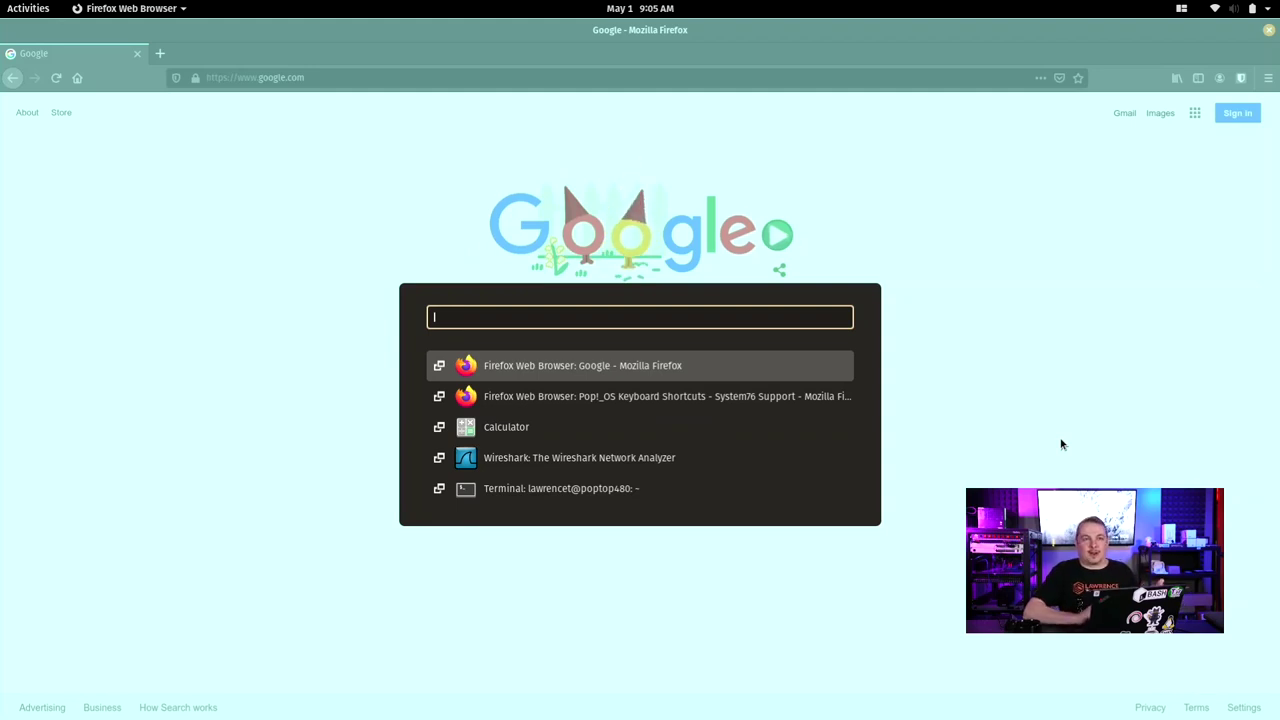
key("Escape")
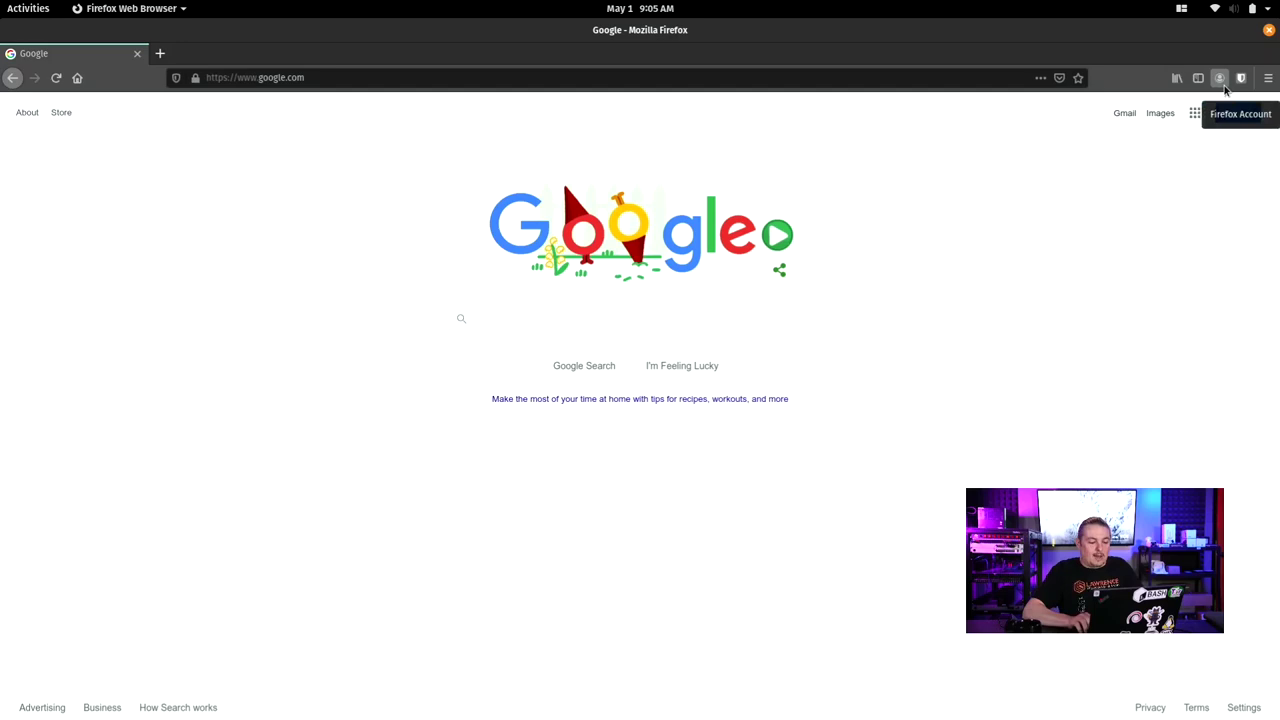
key("alt+Tab")
key("alt+shift+Tab")
key("alt+grave")
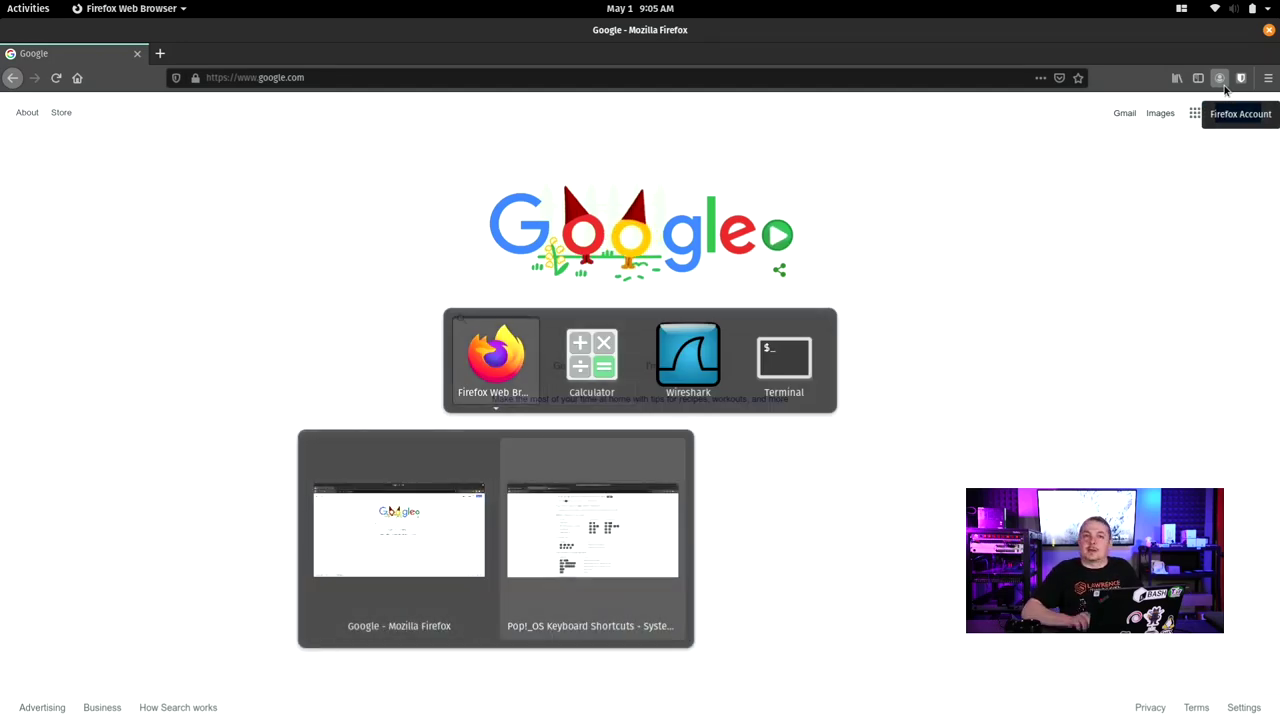
key("alt+grave")
key("alt+grave")
key("alt+grave")
key("alt+grave")
key("alt+grave")
key("alt+grave")
key("alt+grave")
key("alt+grave")
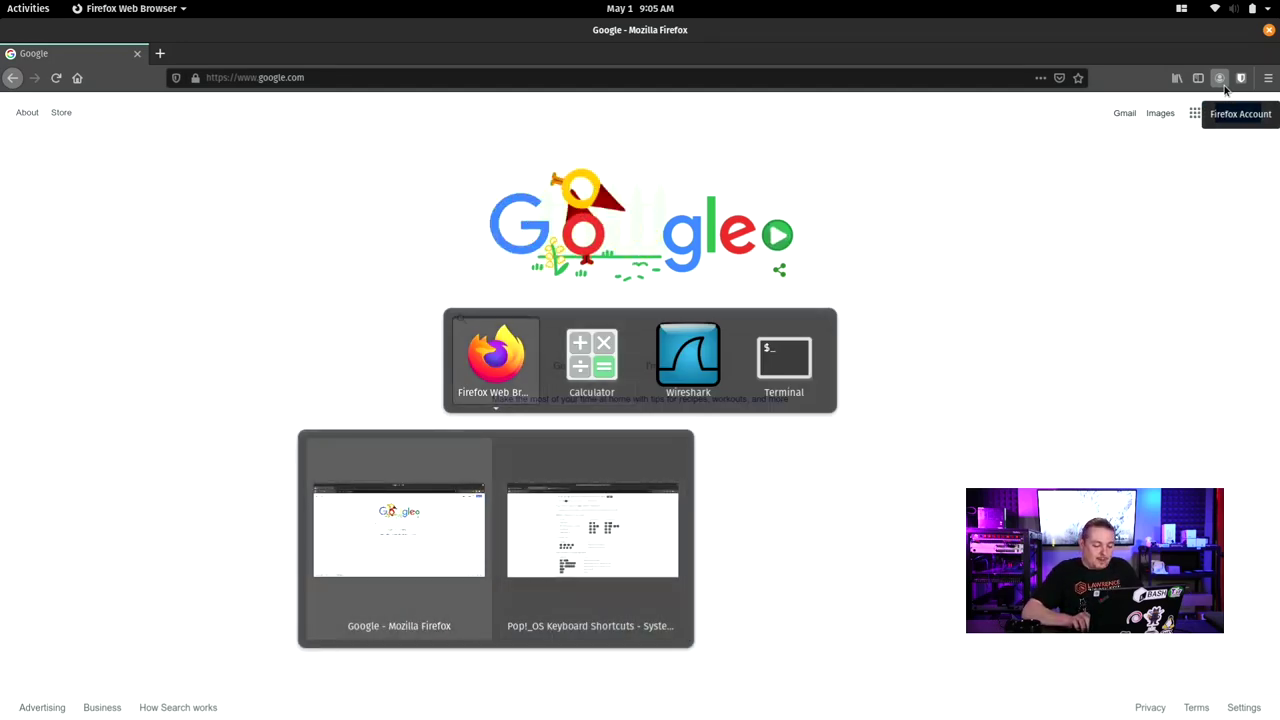
key("alt+grave")
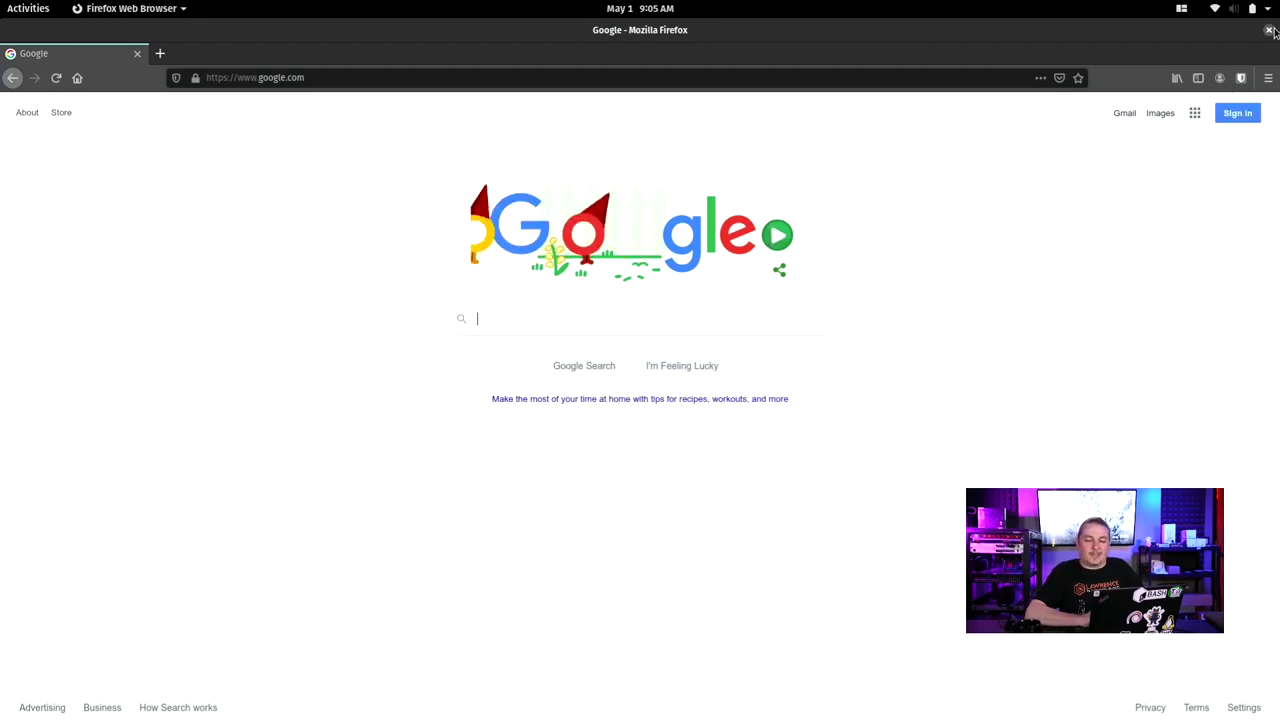
Switch to the other Firefox window and scroll through the OMG! Ubuntu Pop!_OS 20.04 article
key("alt+grave")
scroll(840, 364, "up", 4)
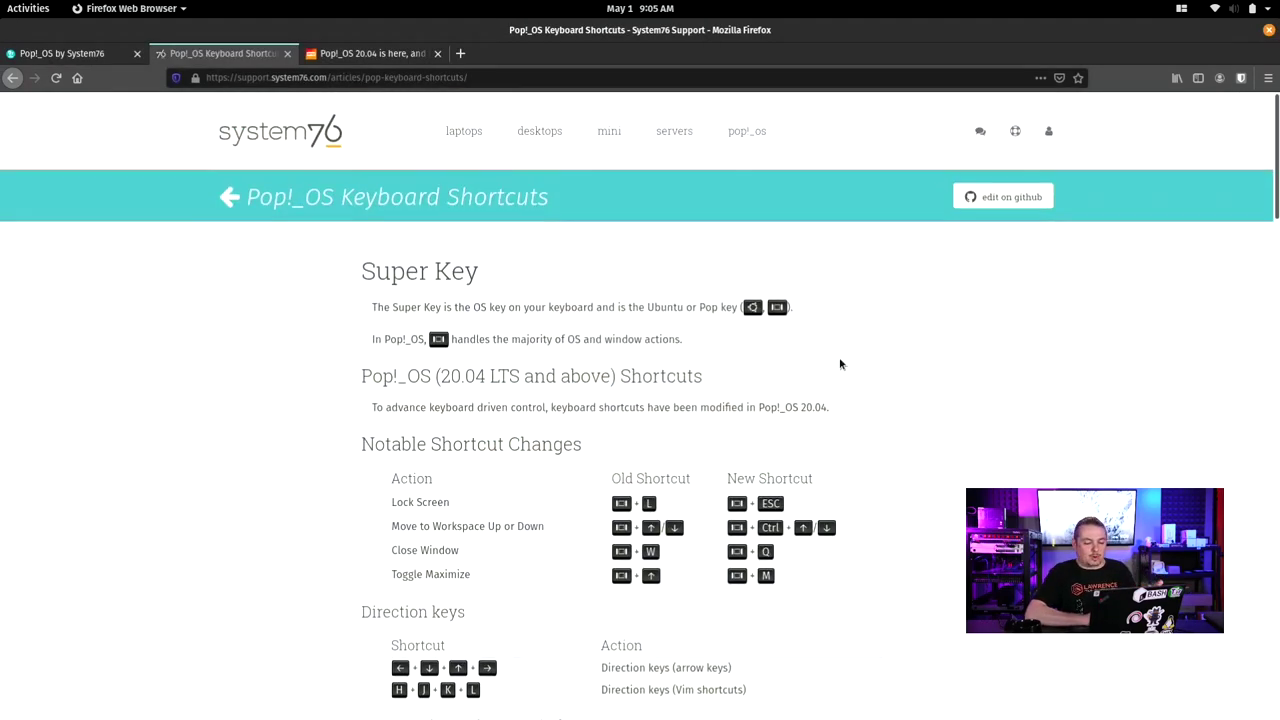
left_click(320, 56)
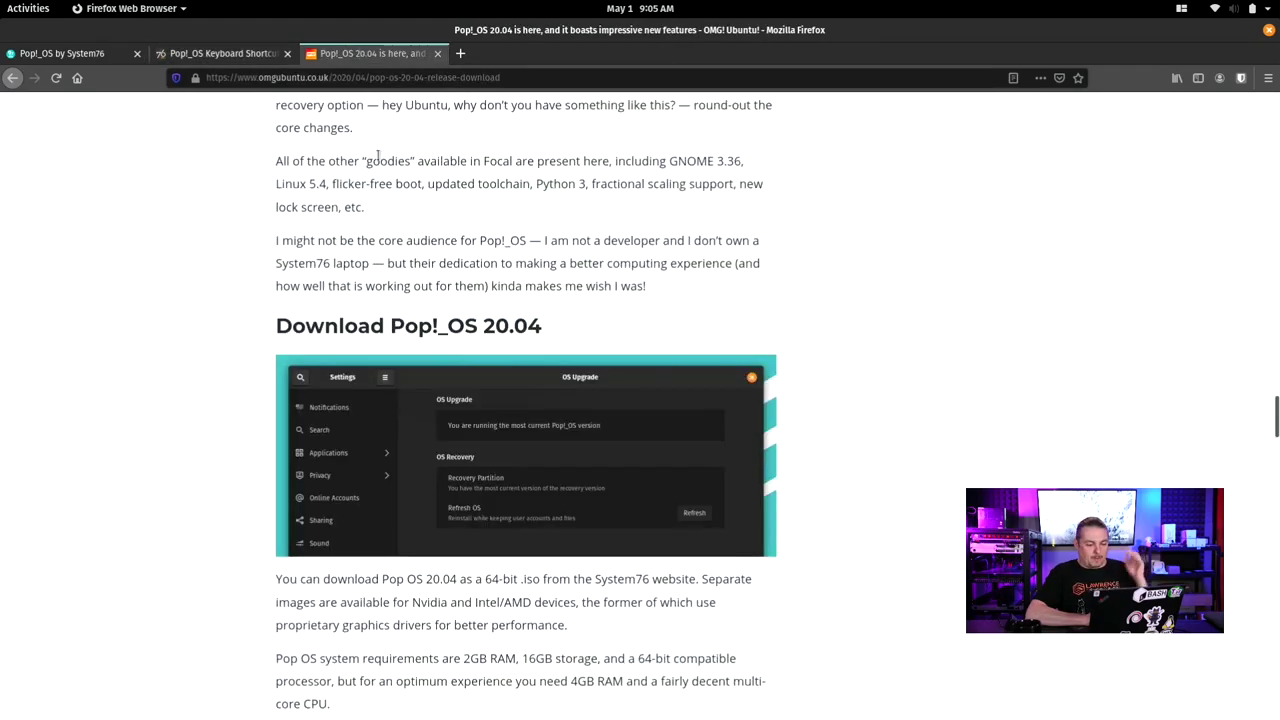
scroll(317, 322, "up", 5)
scroll(317, 322, "up", 15)
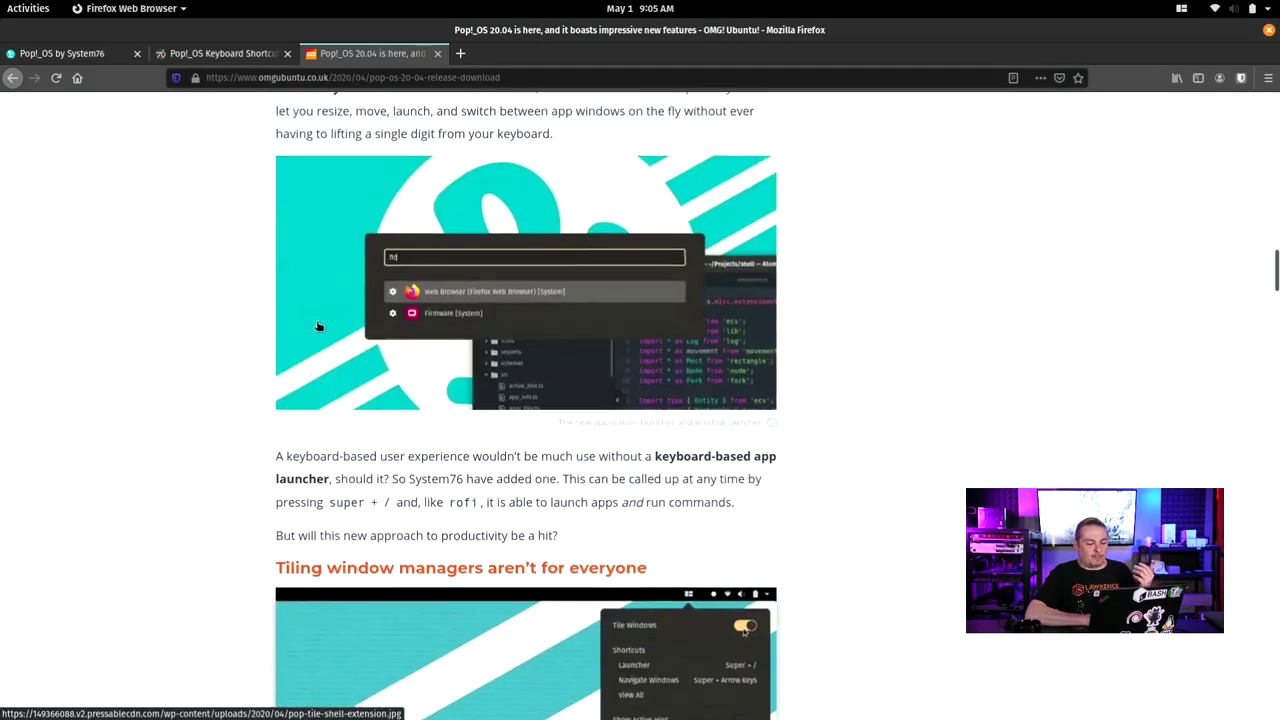
scroll(318, 326, "down", 10)
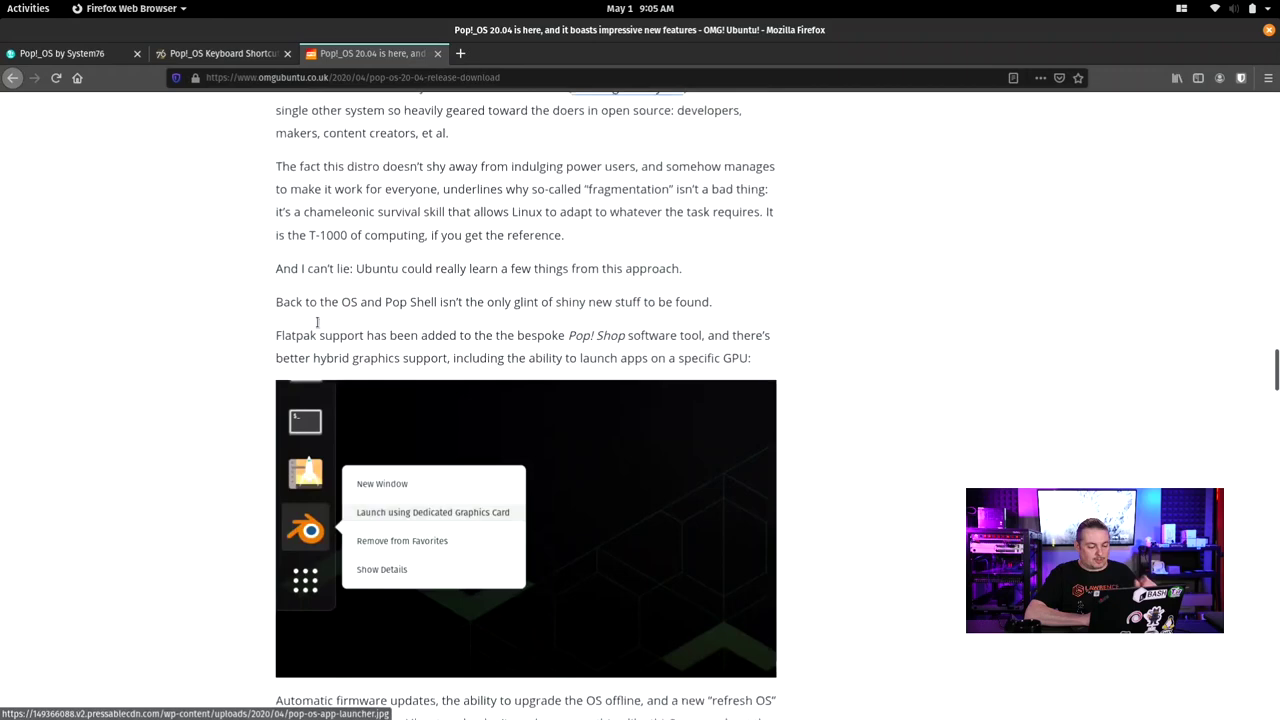
scroll(319, 326, "up", 1)
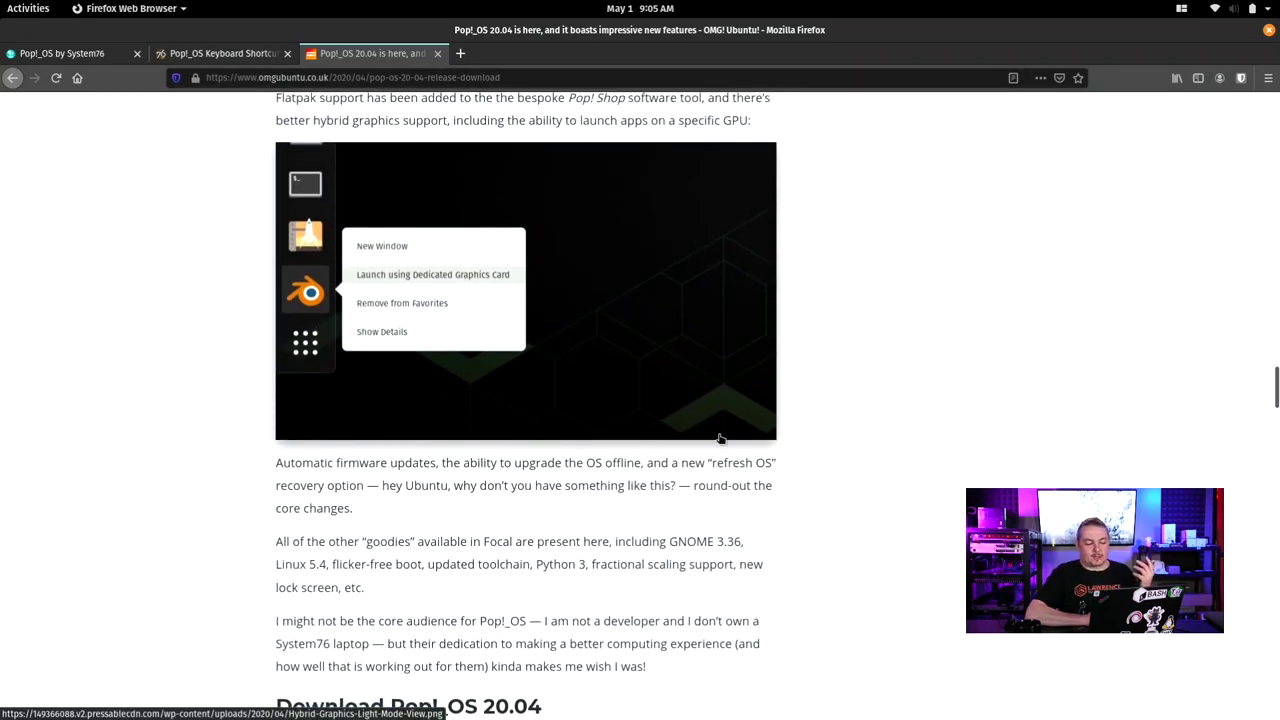
scroll(855, 450, "up", 2)
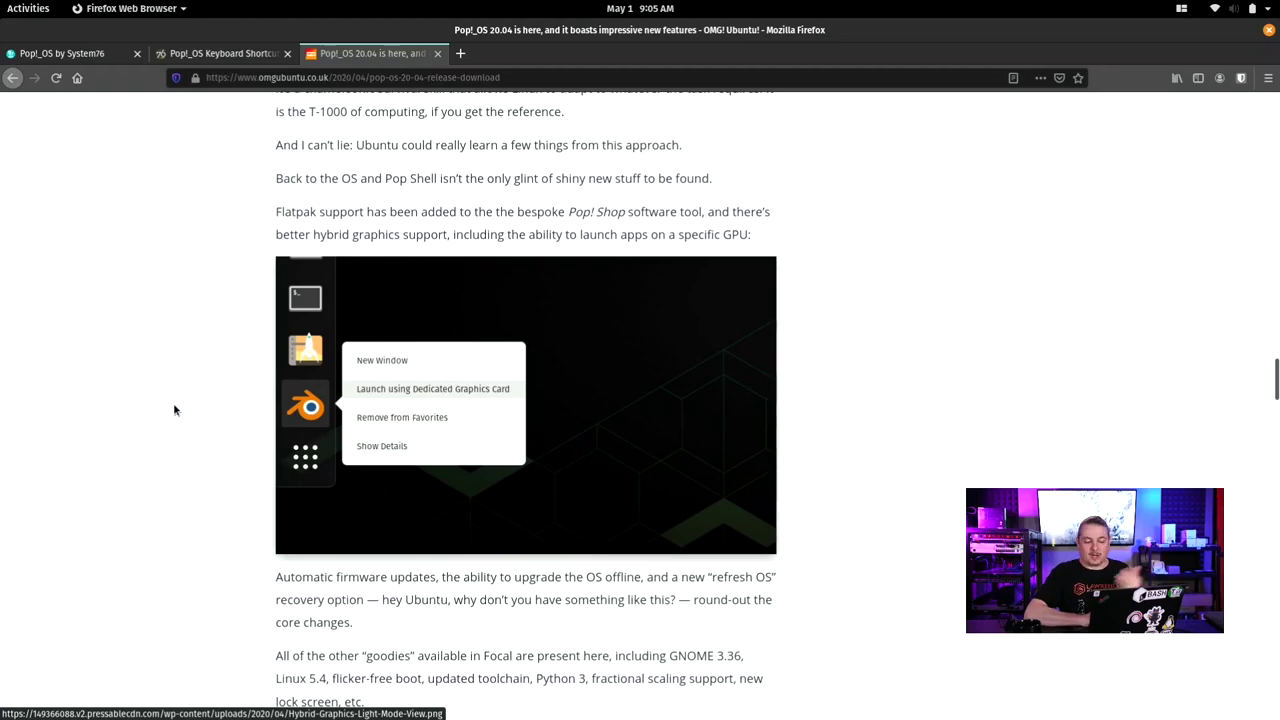
scroll(192, 491, "down", 8)
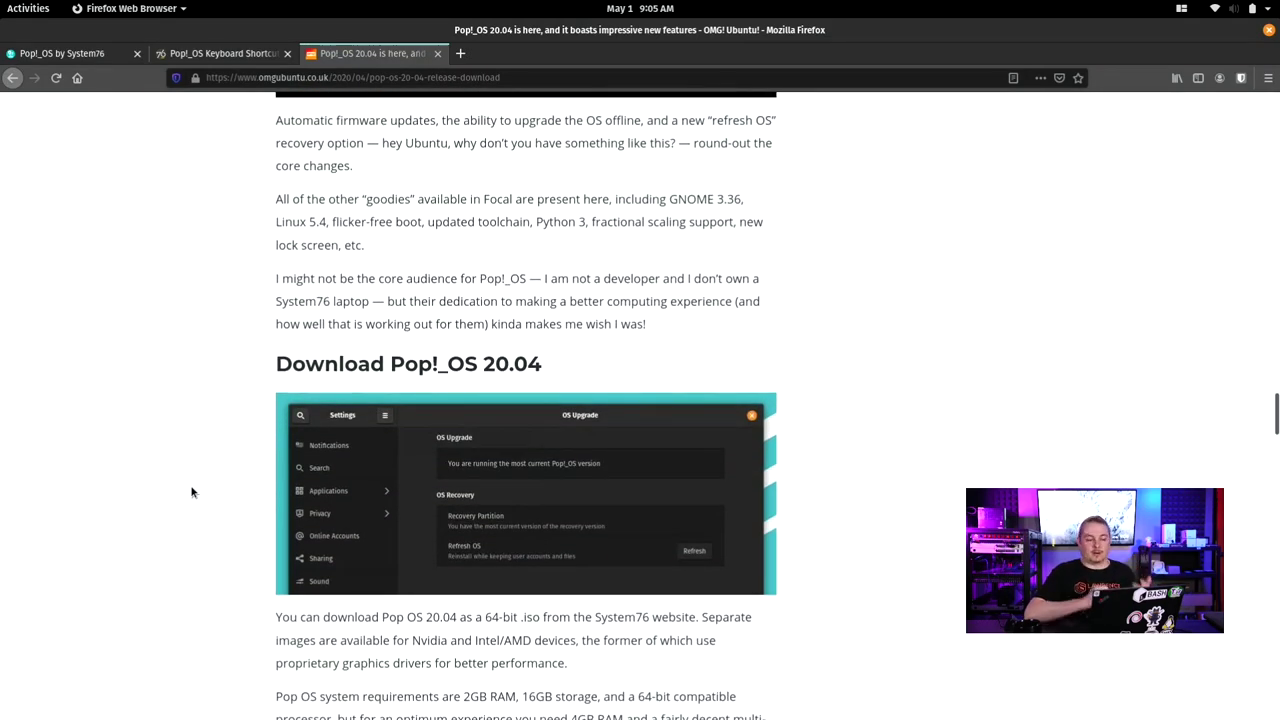
scroll(192, 491, "up", 20)
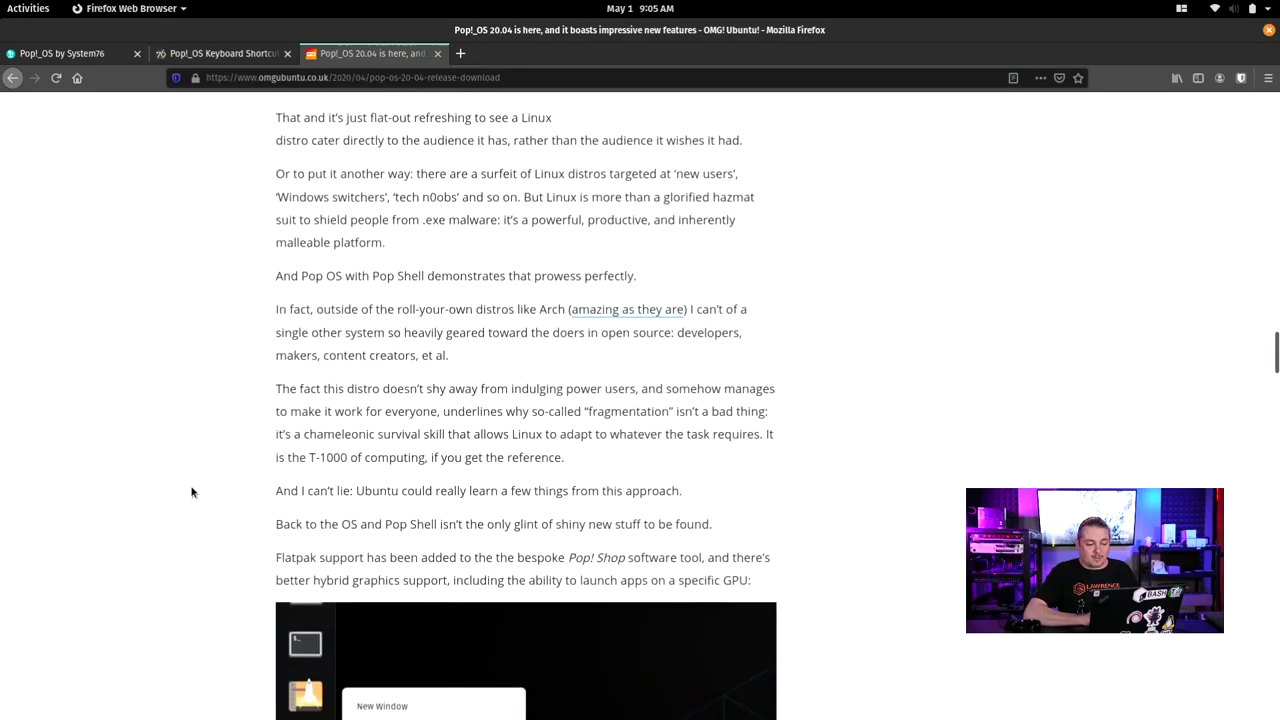
scroll(192, 491, "up", 15)
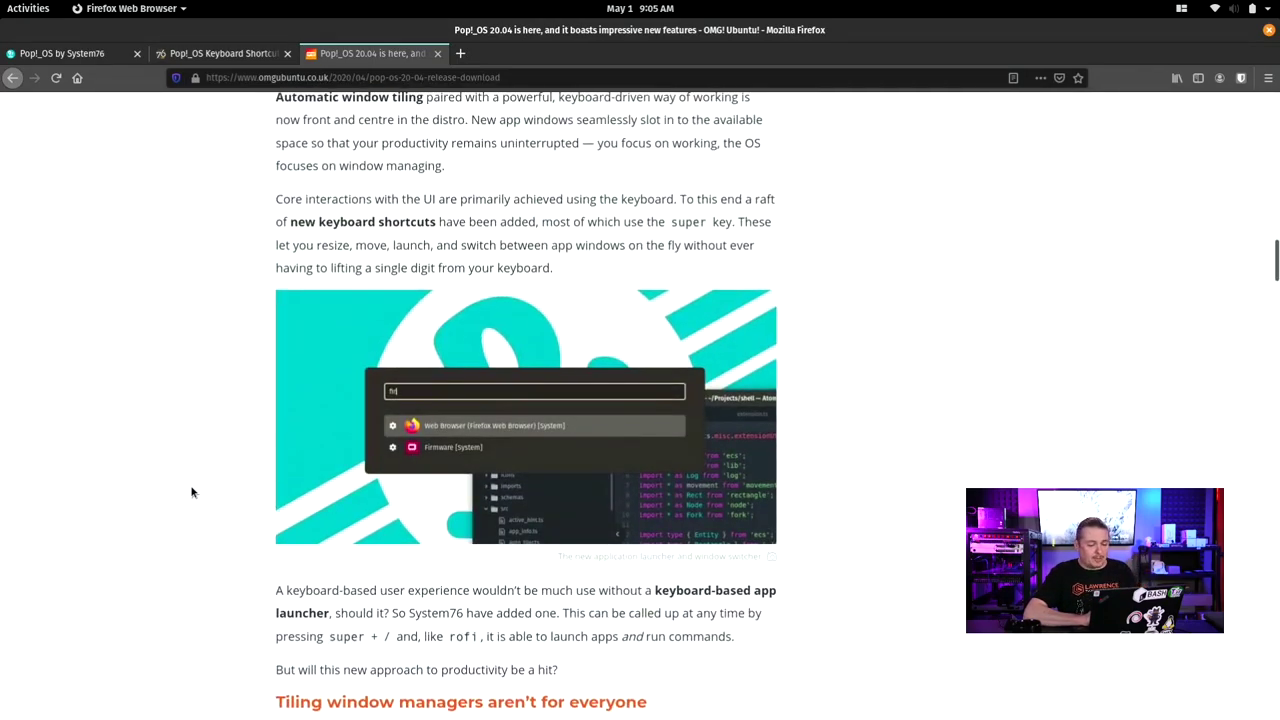
Close the OMG! Ubuntu tab and launch Pop!_Shop by searching 'pop'
left_click(437, 53)
key("super")
type("pop")
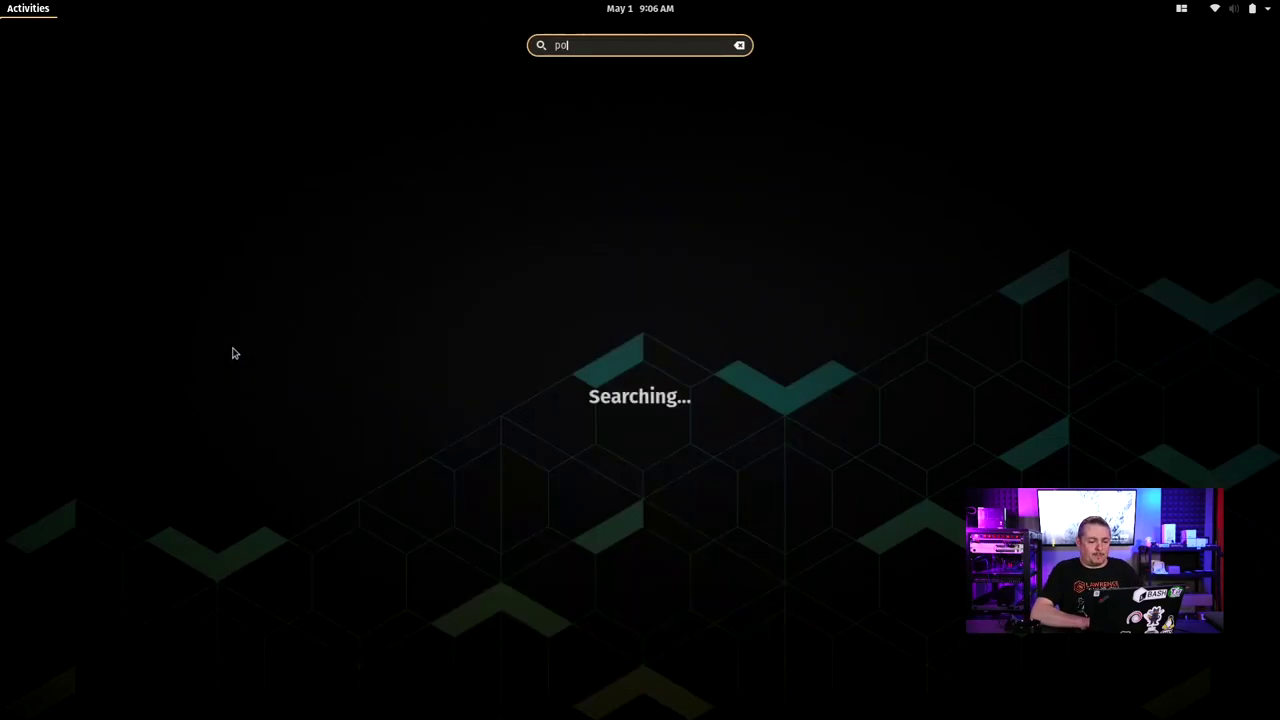
key("Return")
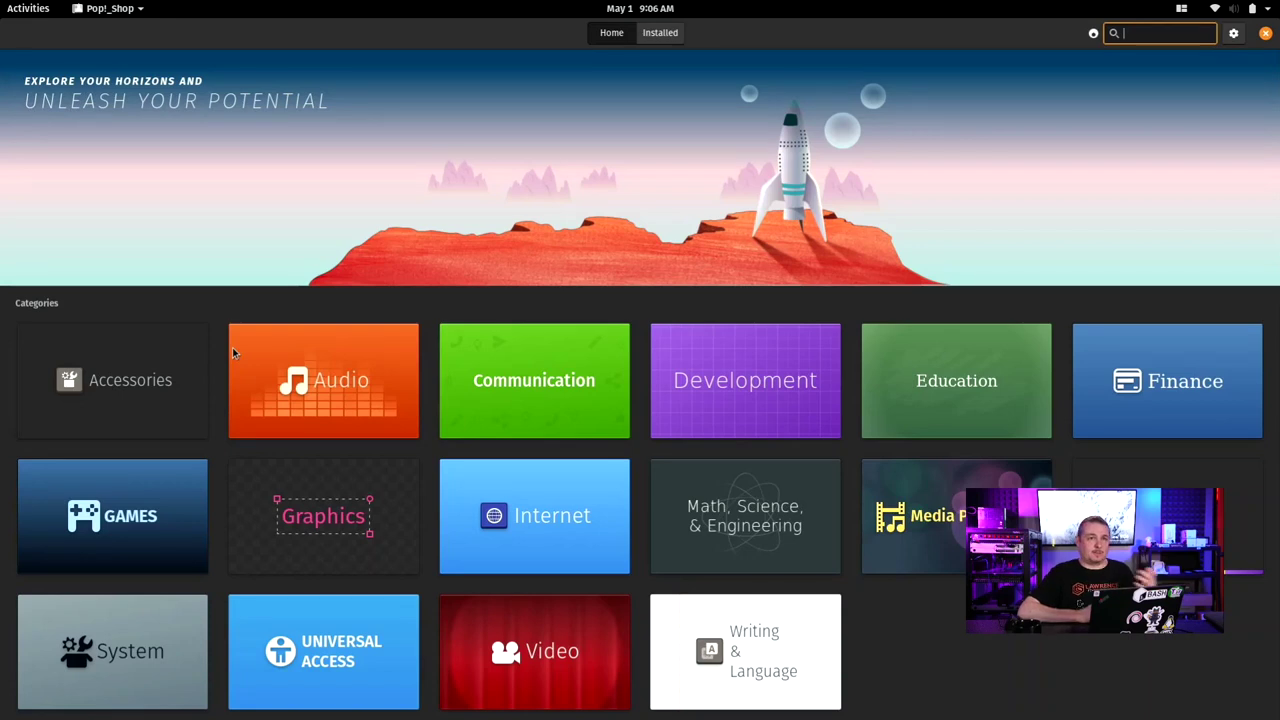
Browse Games and view the Advanced Strategic Command details, then go back
left_click(148, 518)
left_click(151, 515)
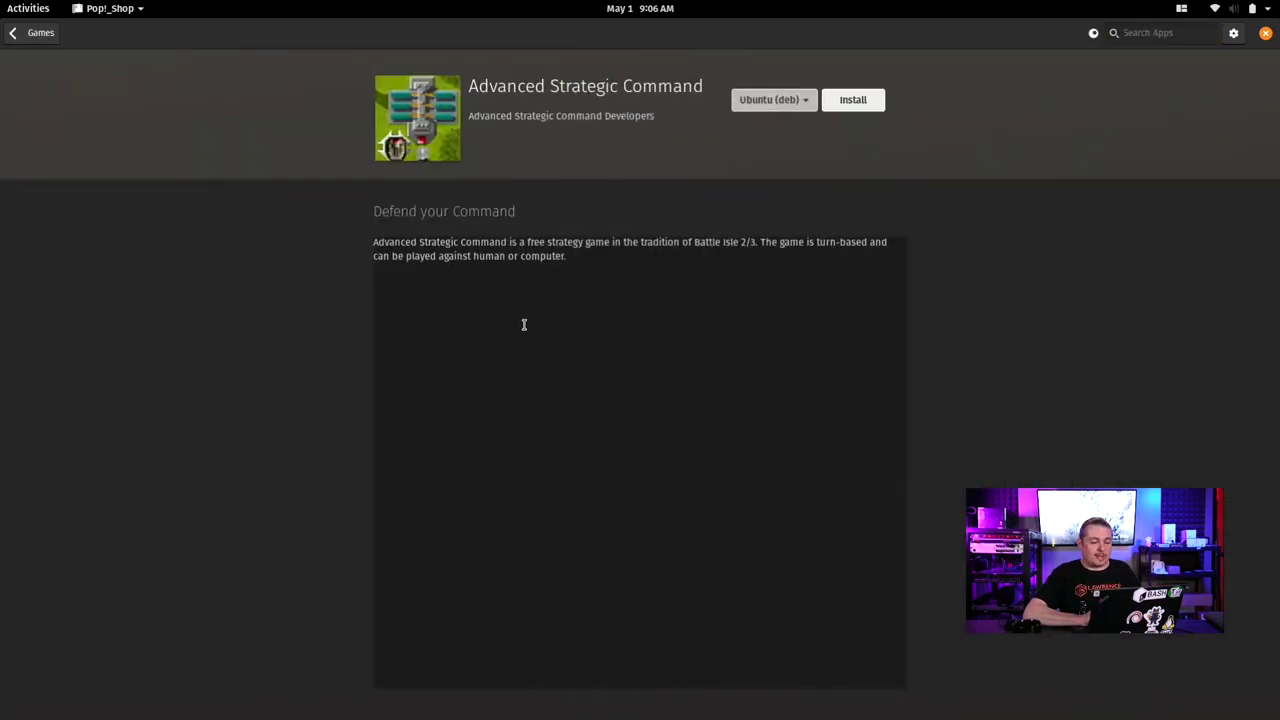
left_click(35, 32)
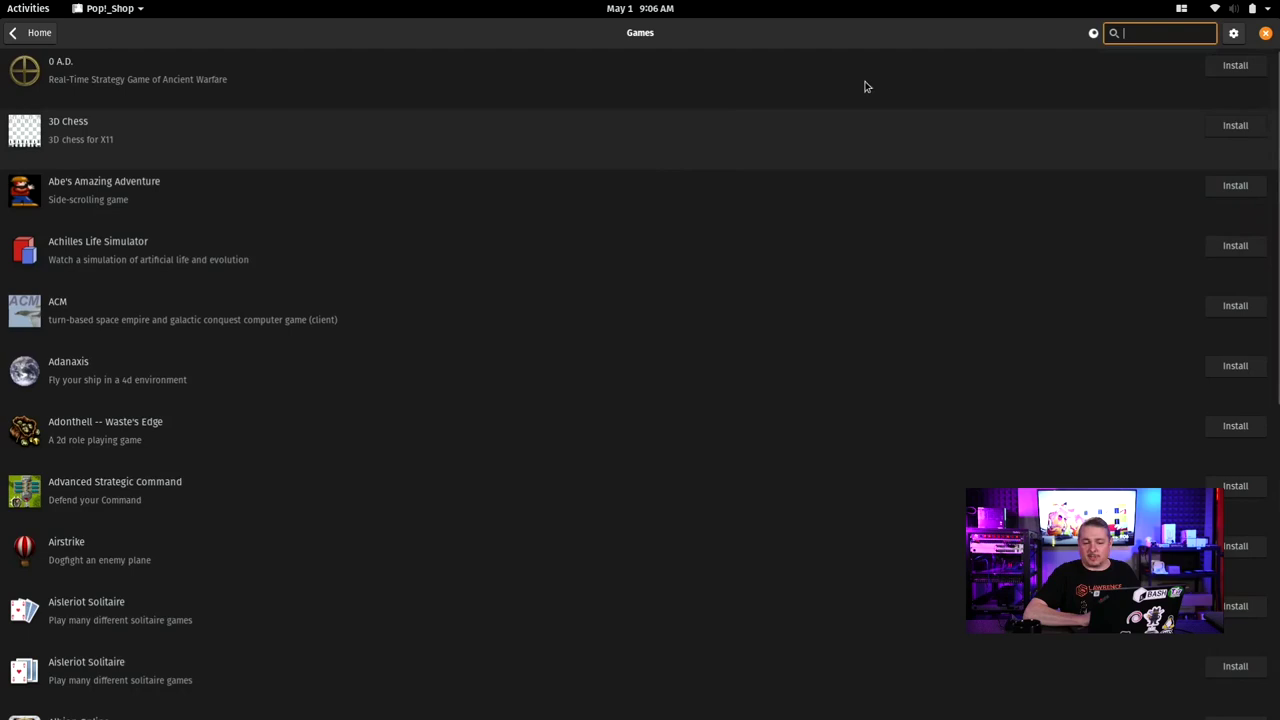
Search 'steam', view Steam's details and package sources, then return to the results
type("steam")
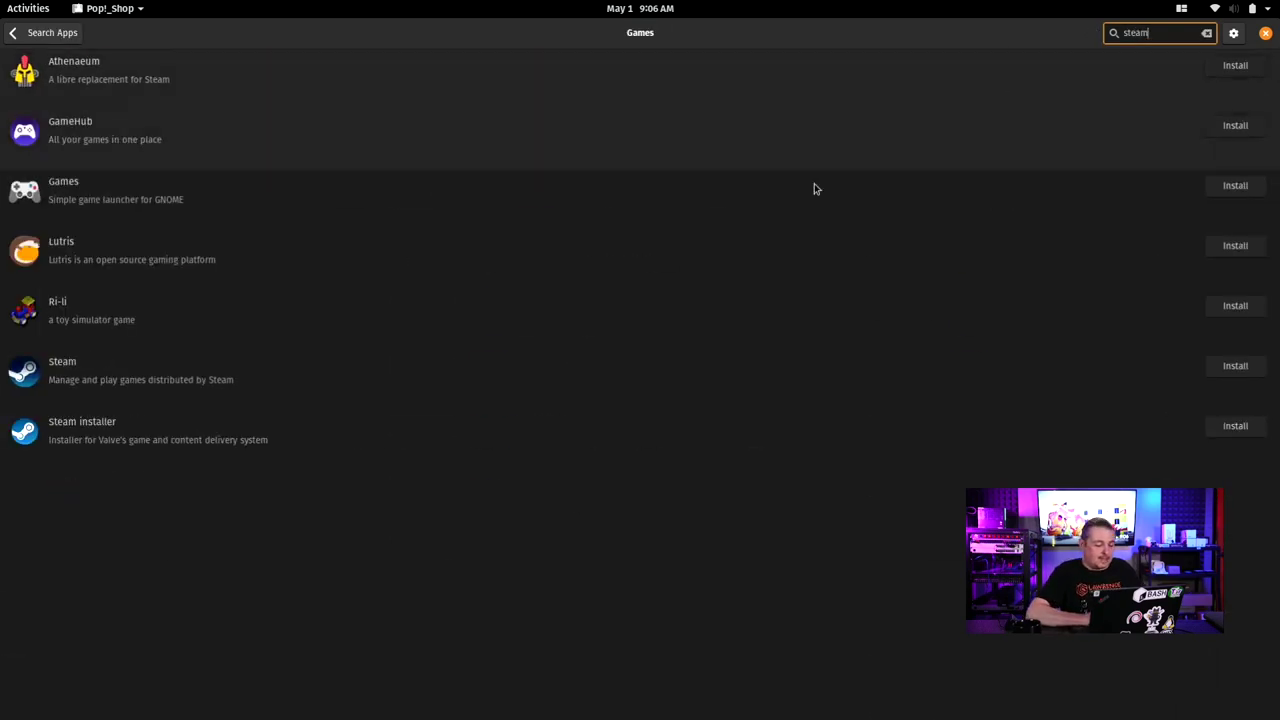
left_click(591, 377)
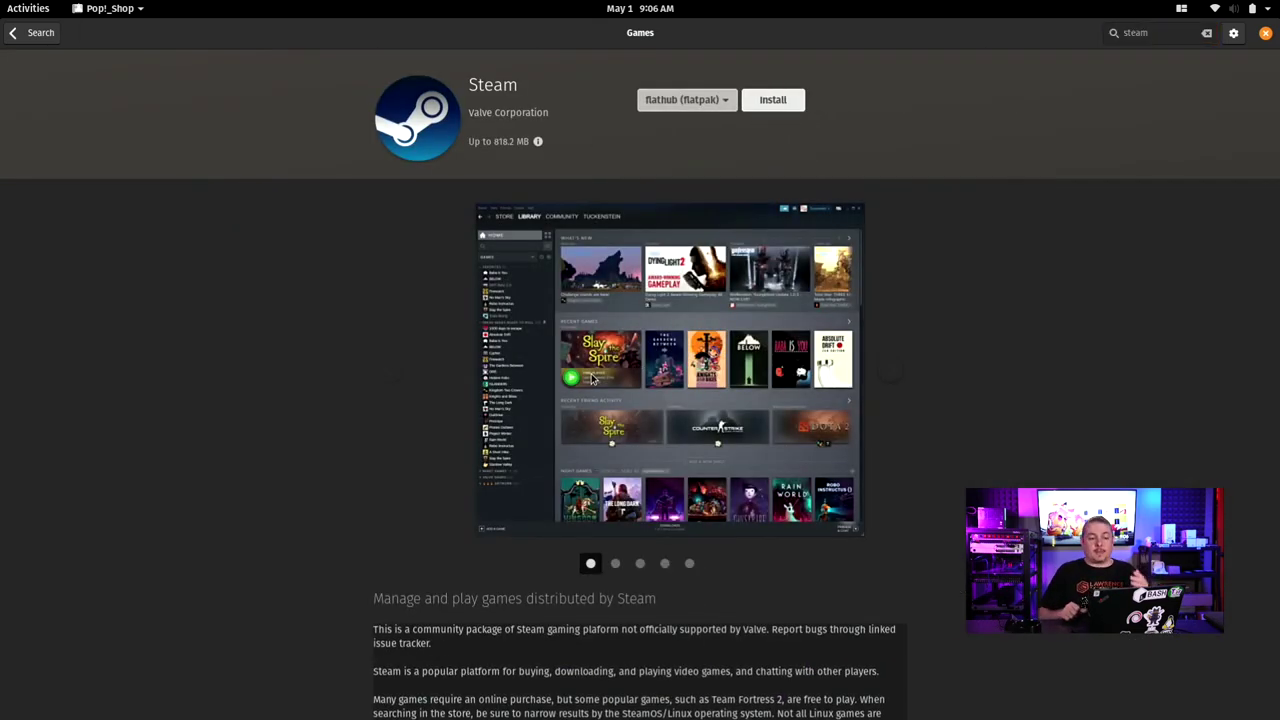
left_click(723, 105)
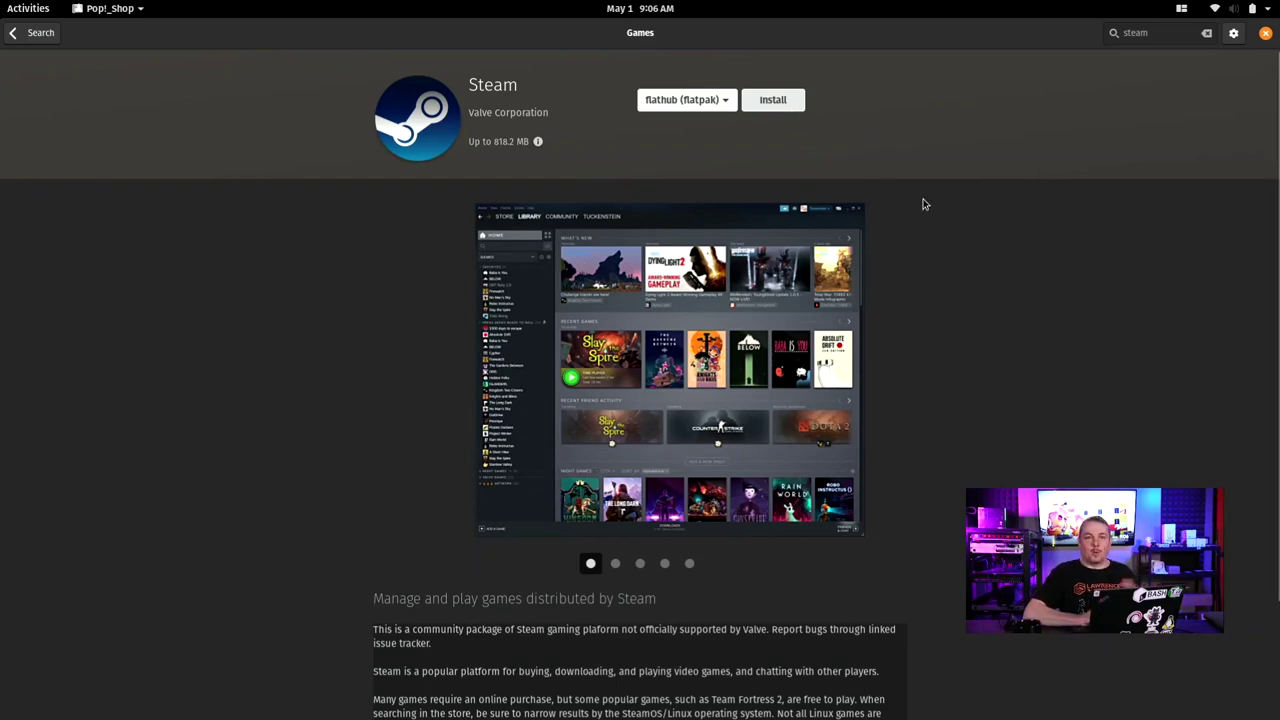
left_click(30, 32)
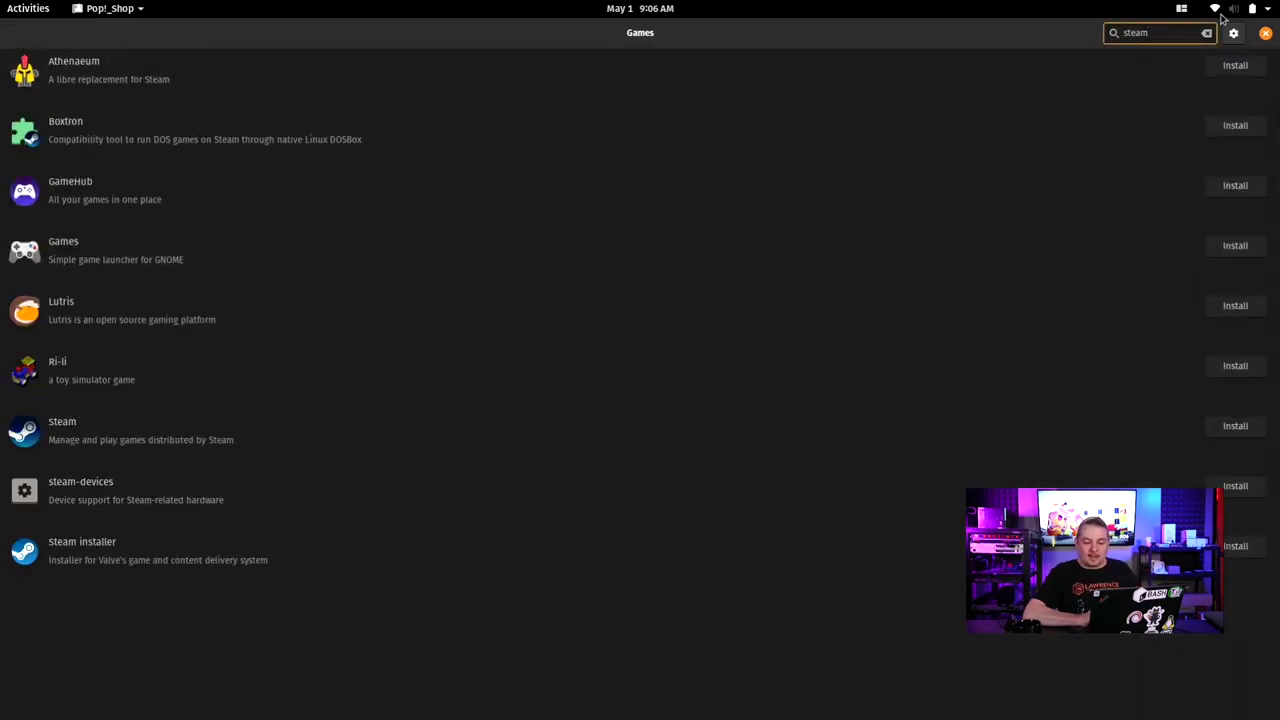
Search 'kden', open Kdenlive and view its package source list
key("ctrl+a")
type("kden")
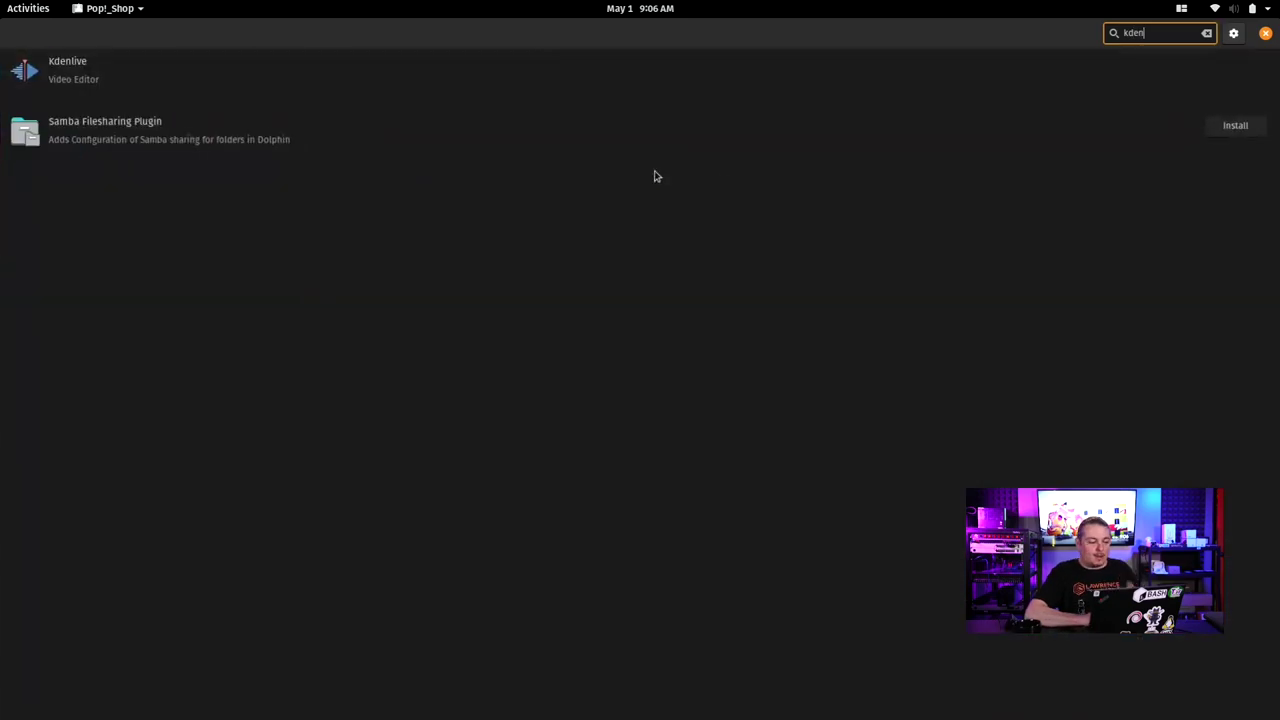
left_click(571, 89)
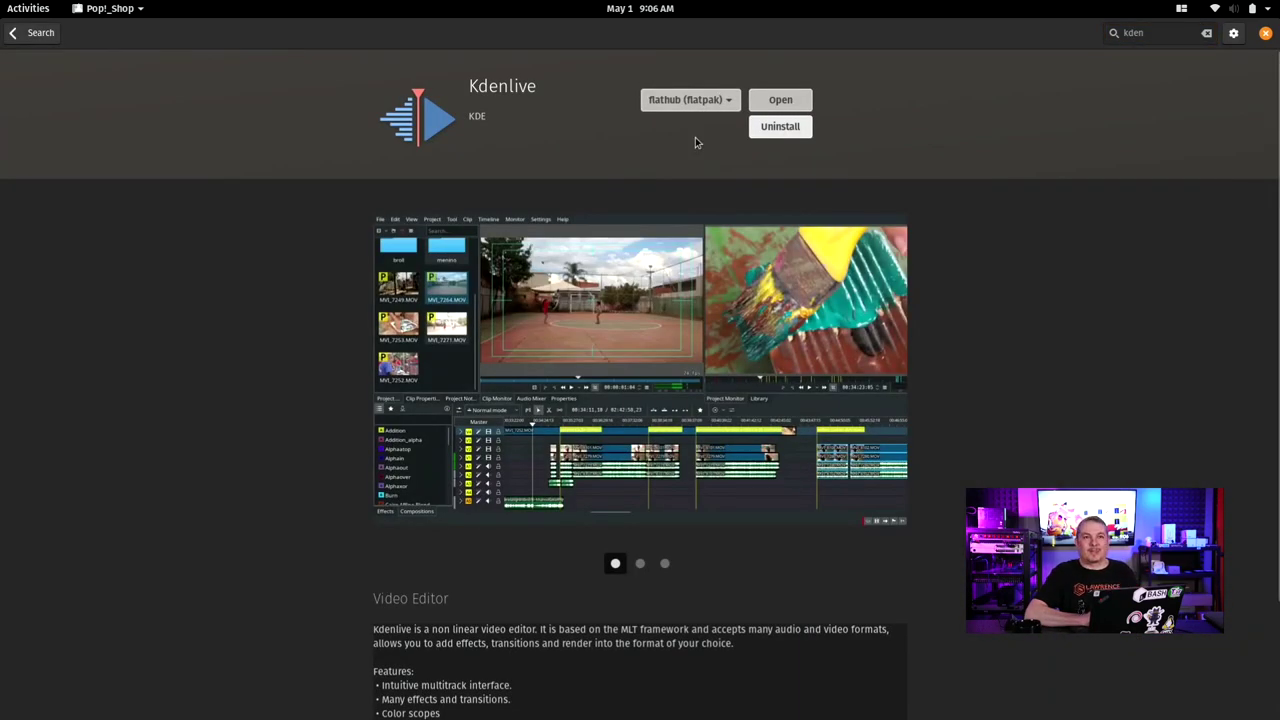
left_click(714, 100)
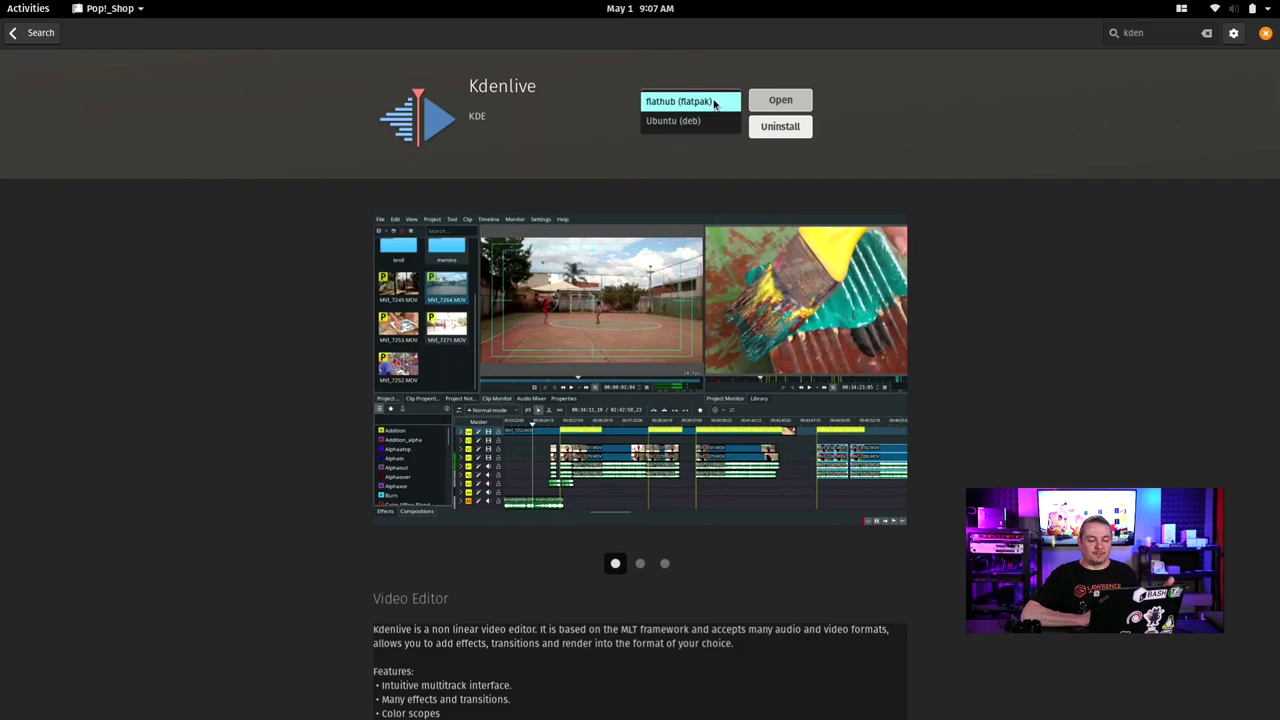
left_click(714, 170)
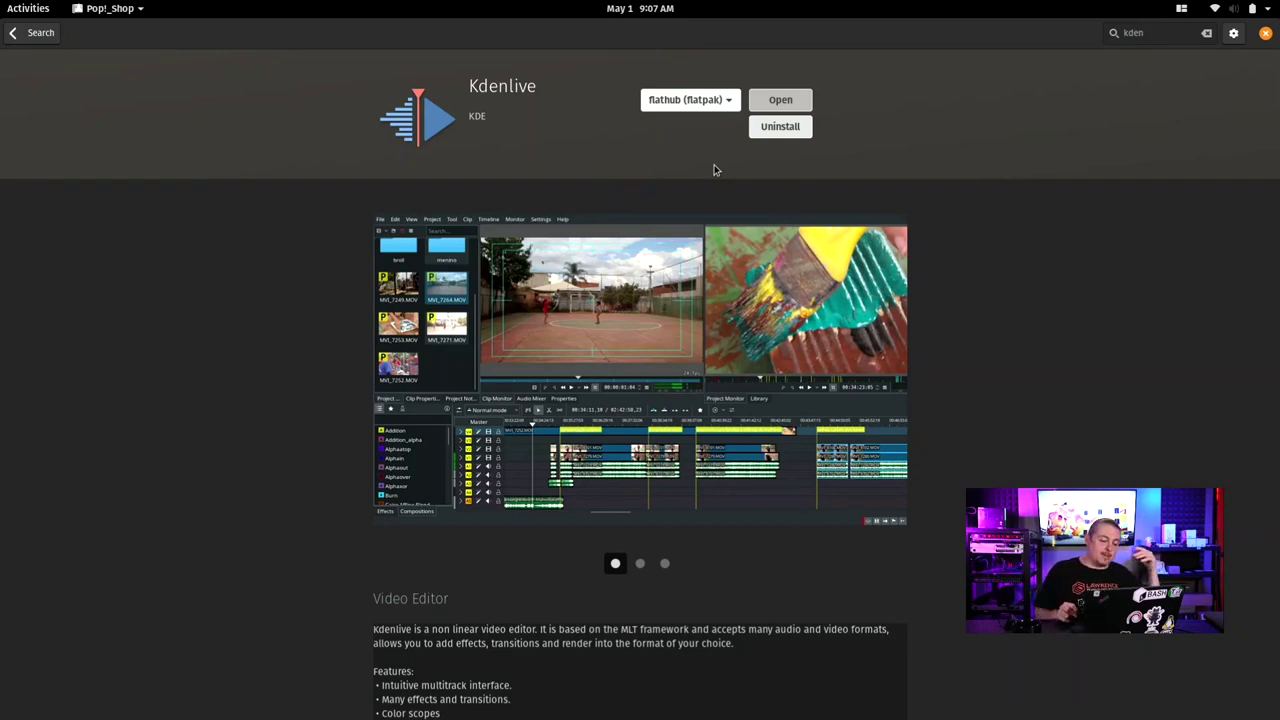
Switch Kdenlive between Ubuntu (deb) and flathub (flatpak) sources, then return to results
left_click(705, 104)
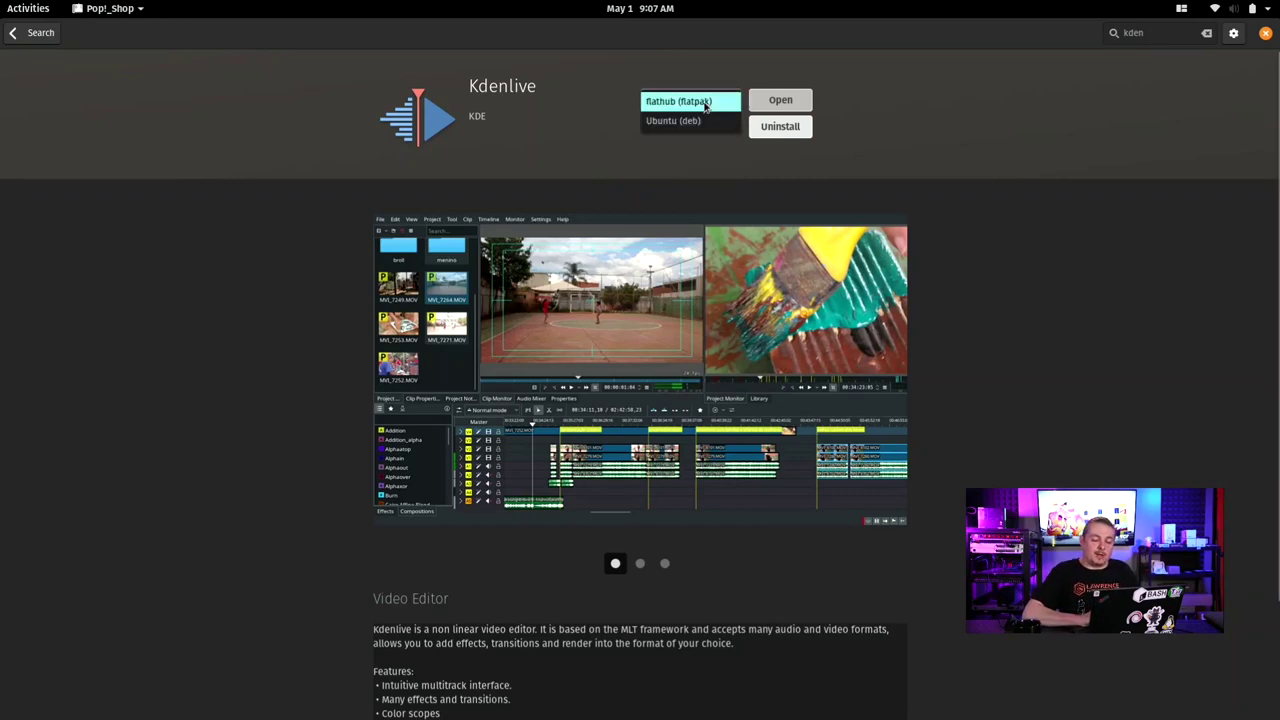
left_click(690, 121)
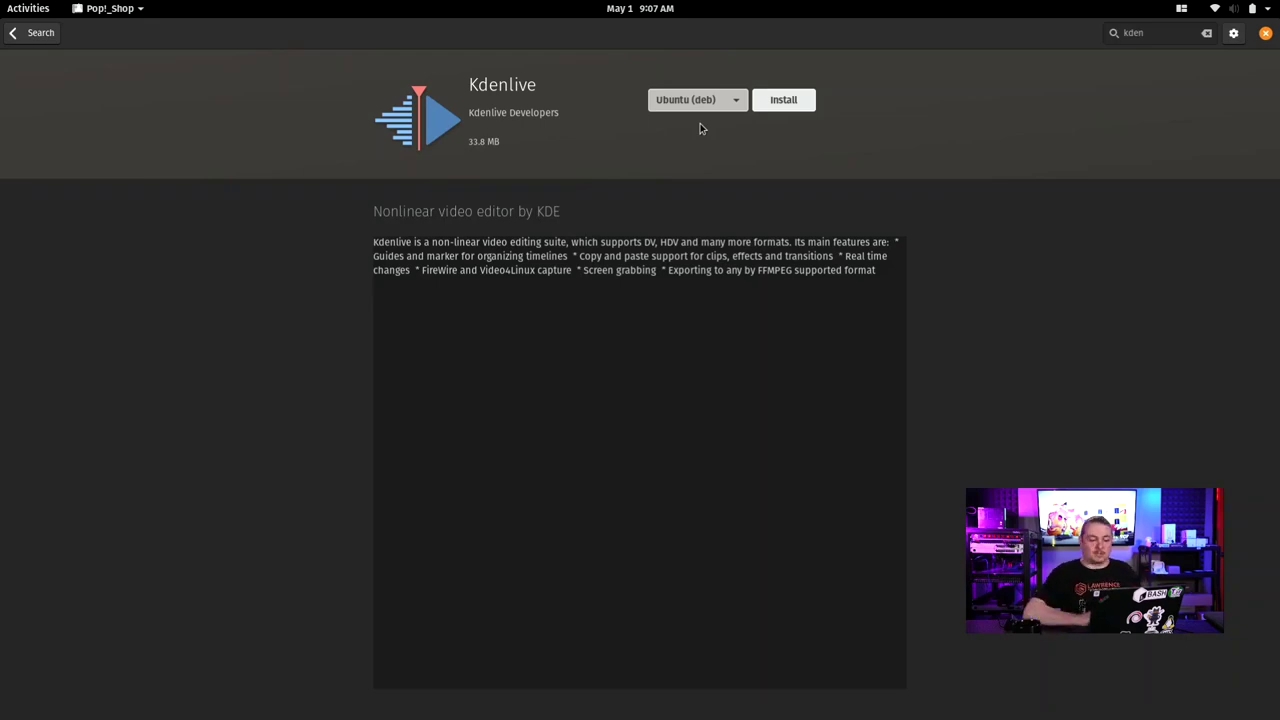
left_click(700, 100)
left_click(705, 82)
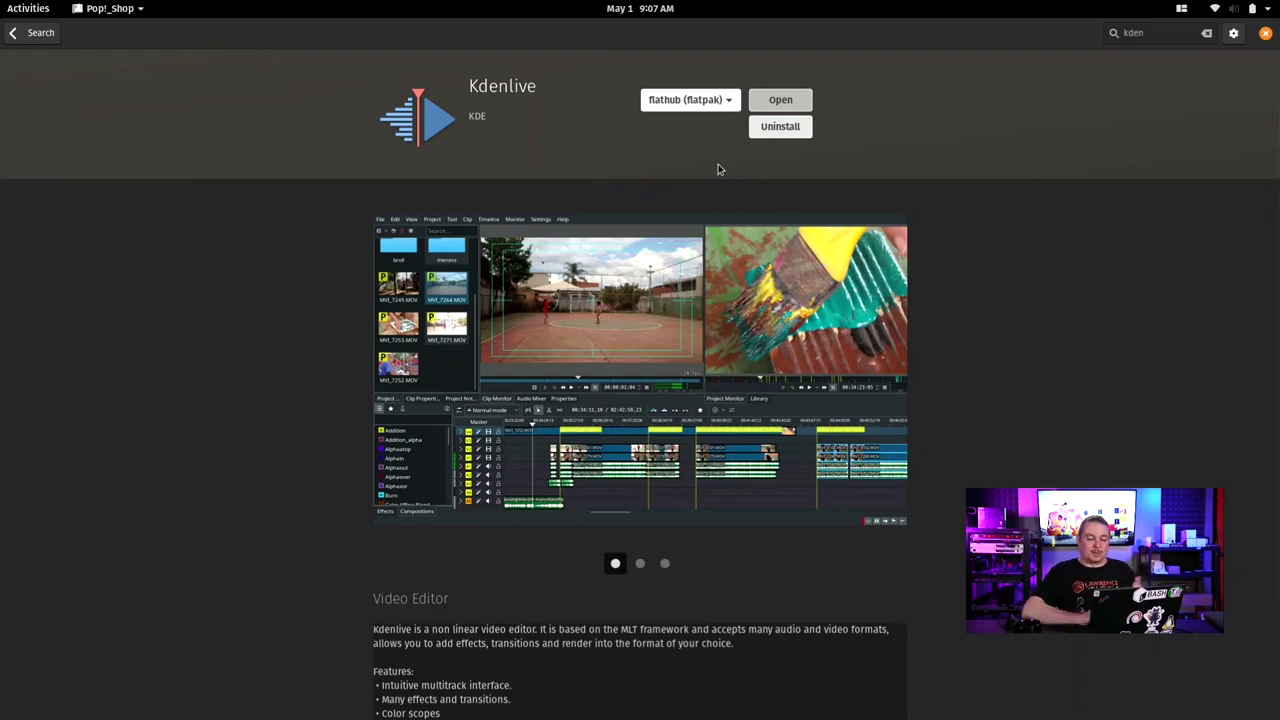
left_click(730, 97)
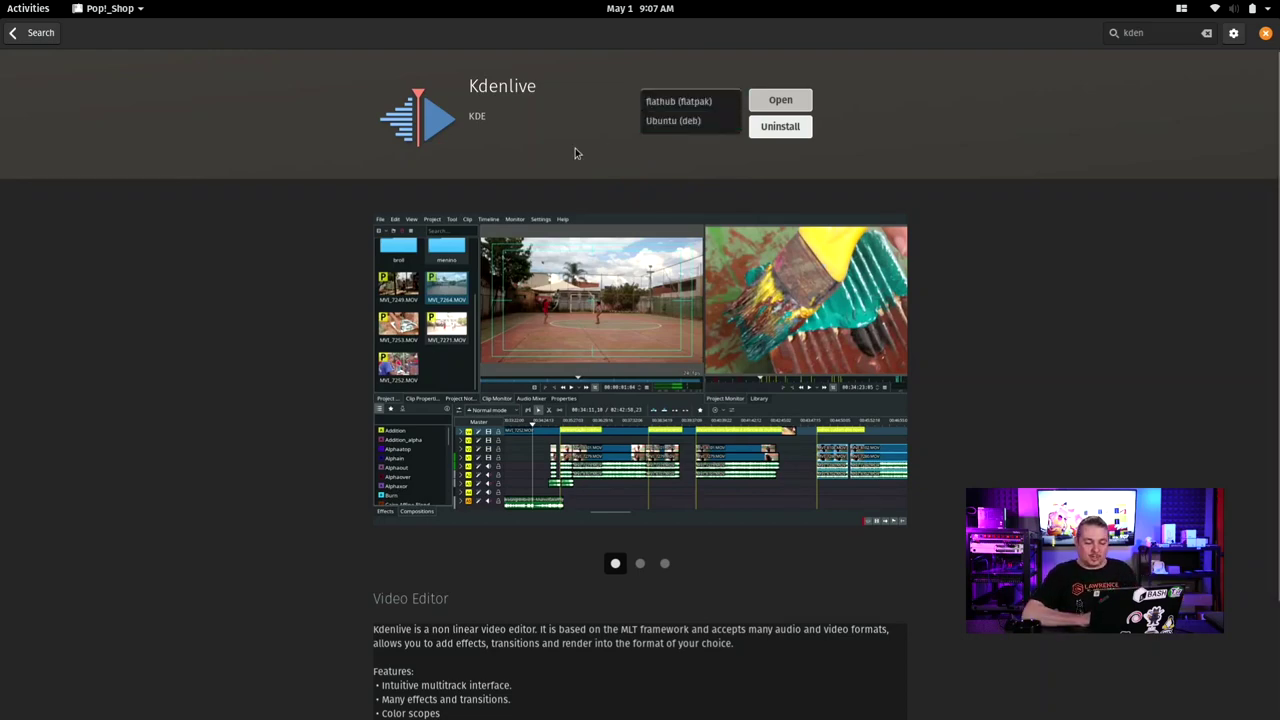
left_click(673, 120)
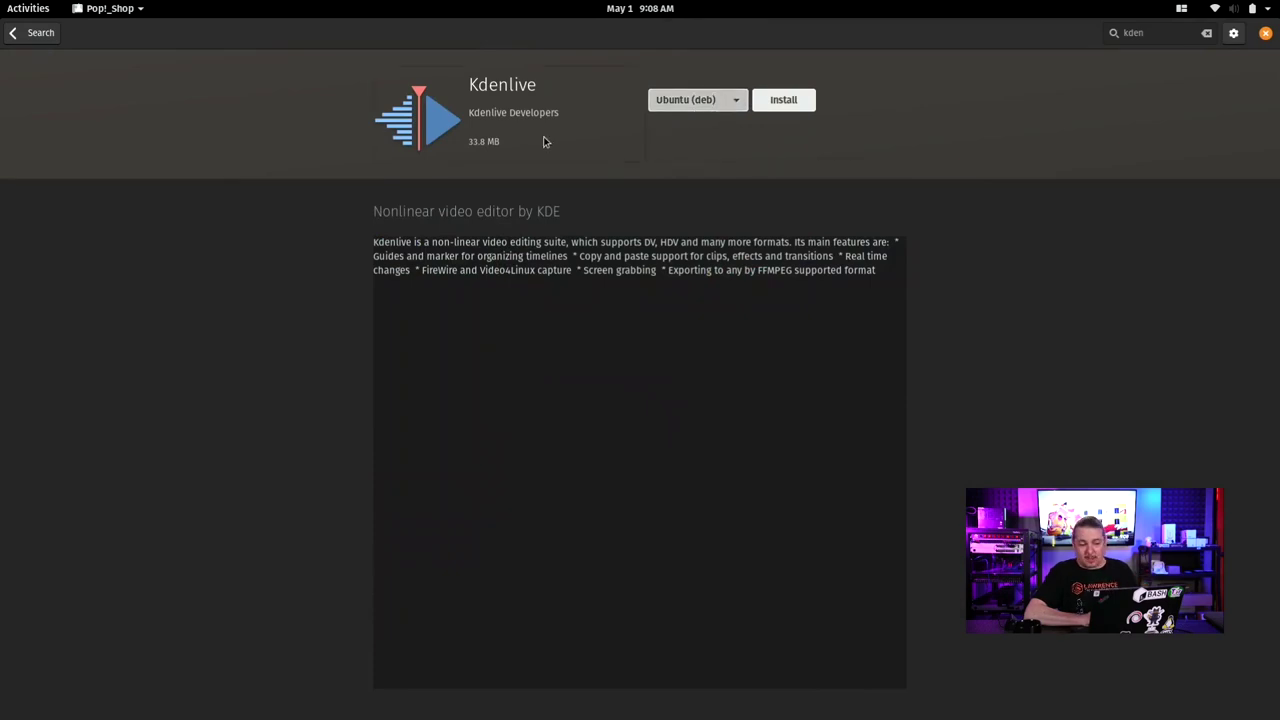
left_click(31, 35)
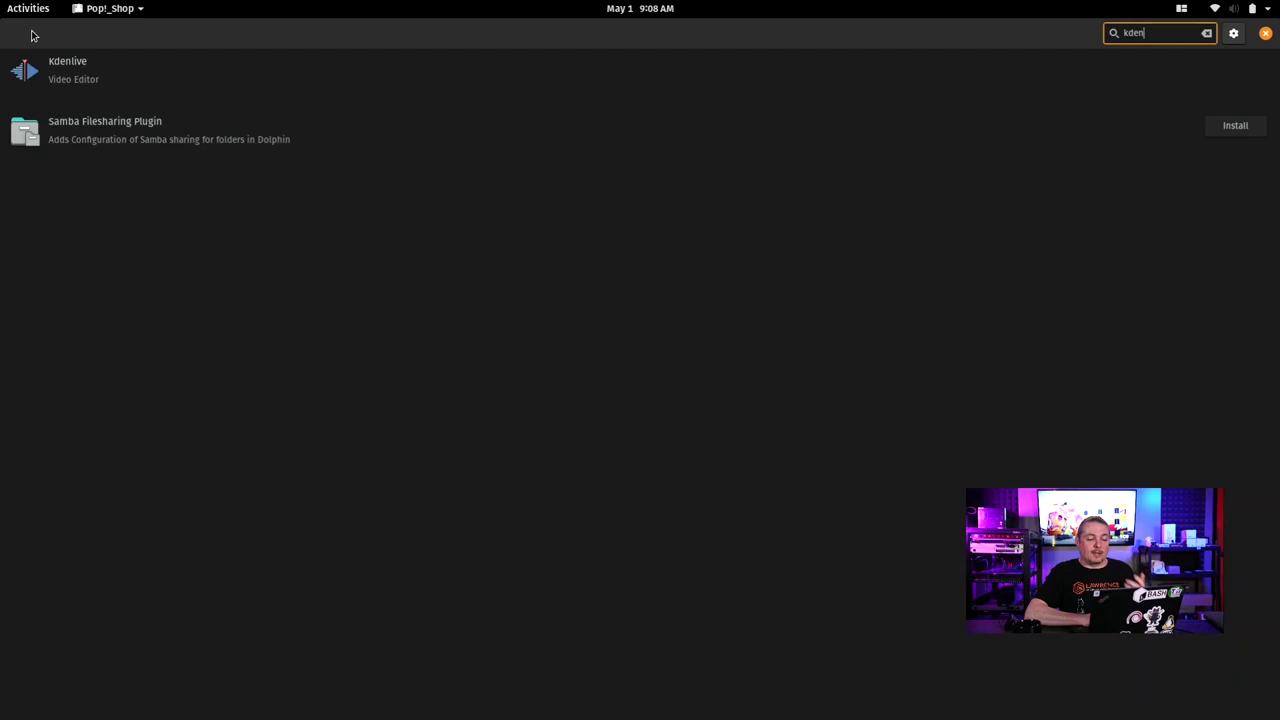
View the Lutris pick's details from Pop!_Picks, then return home and close Pop!_Shop
left_click(1204, 33)
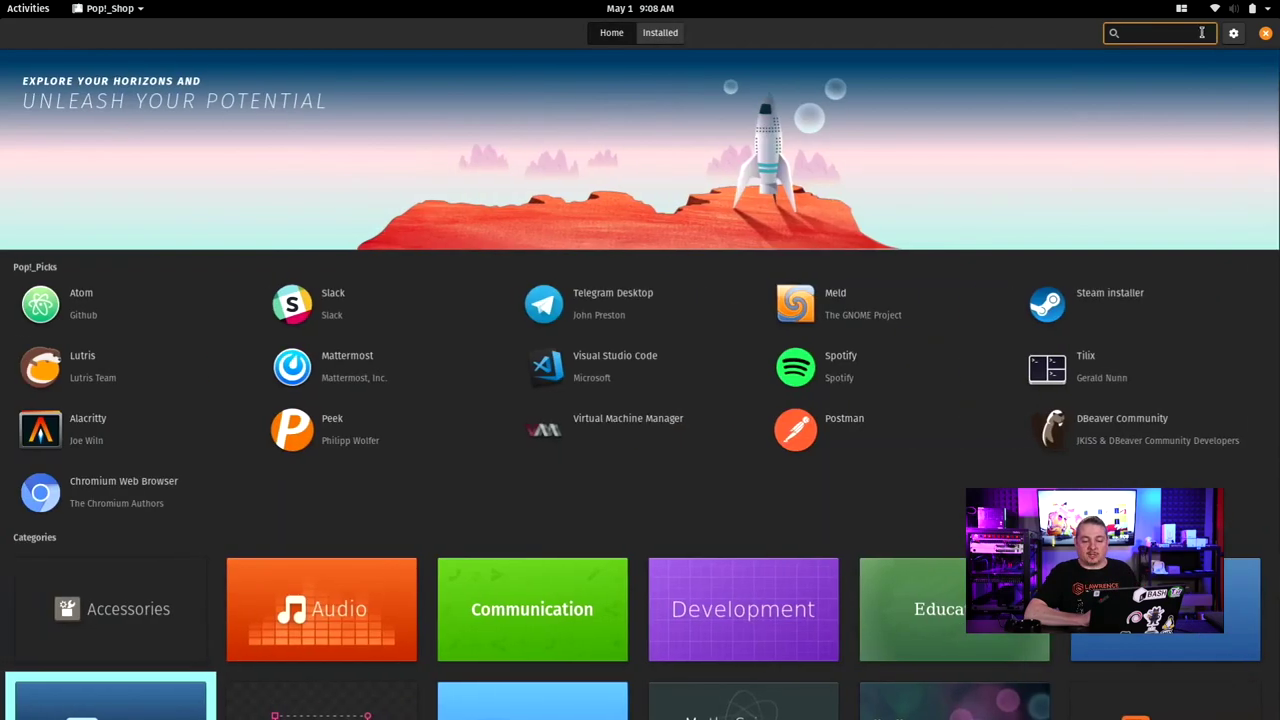
scroll(543, 177, "down", 4)
scroll(540, 178, "up", 4)
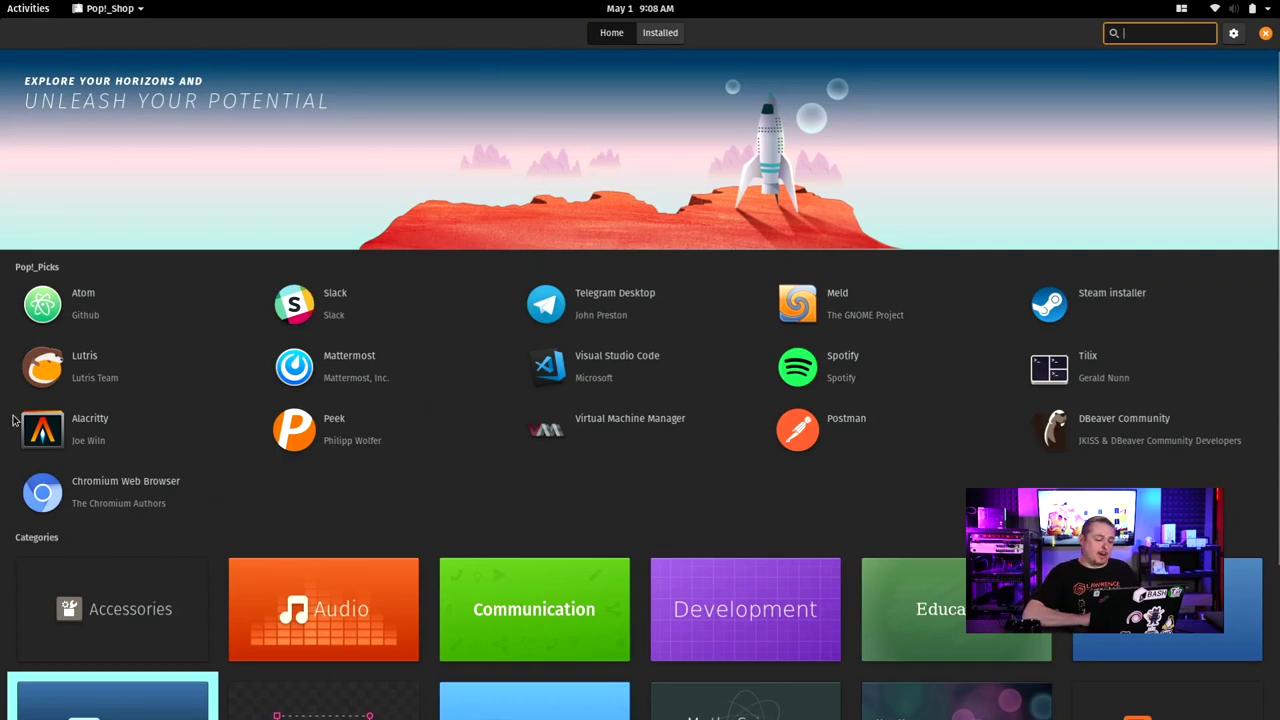
left_click(80, 369)
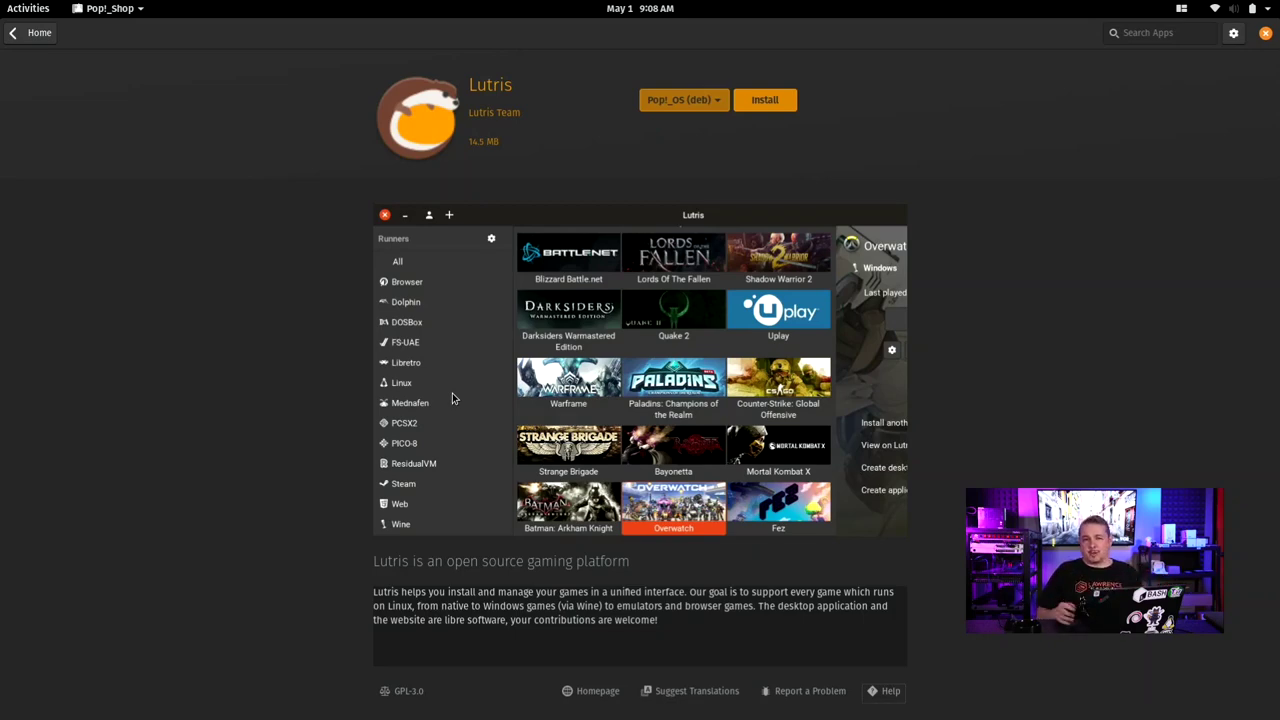
left_click(18, 38)
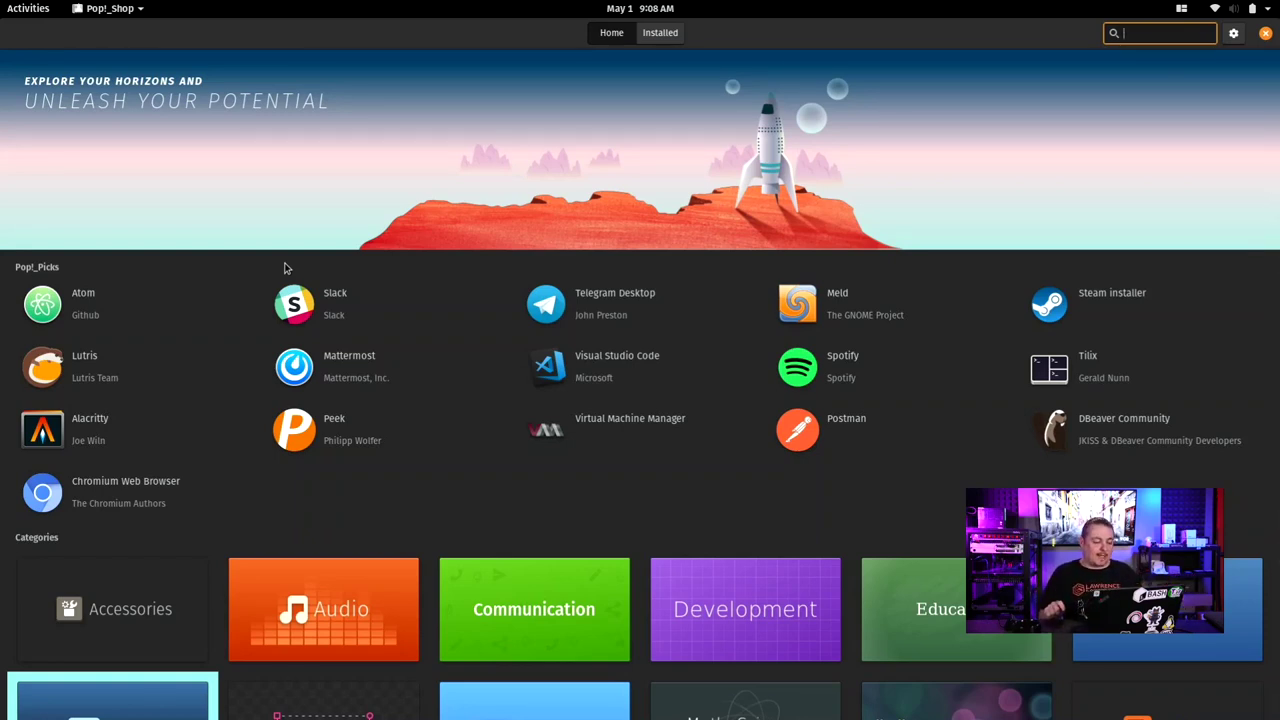
left_click(1266, 33)
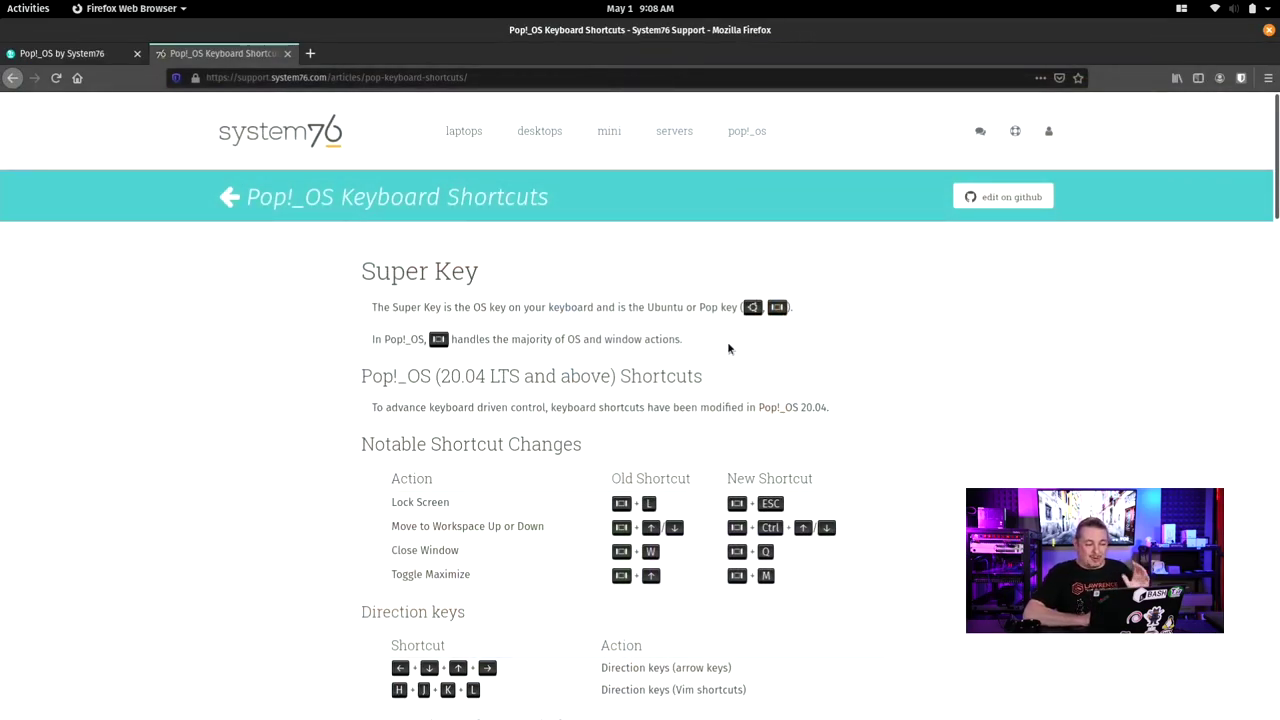
On the Pop!_OS by System76 page, turn on automatic window tiling from the top-bar tiling menu
left_click(95, 53)
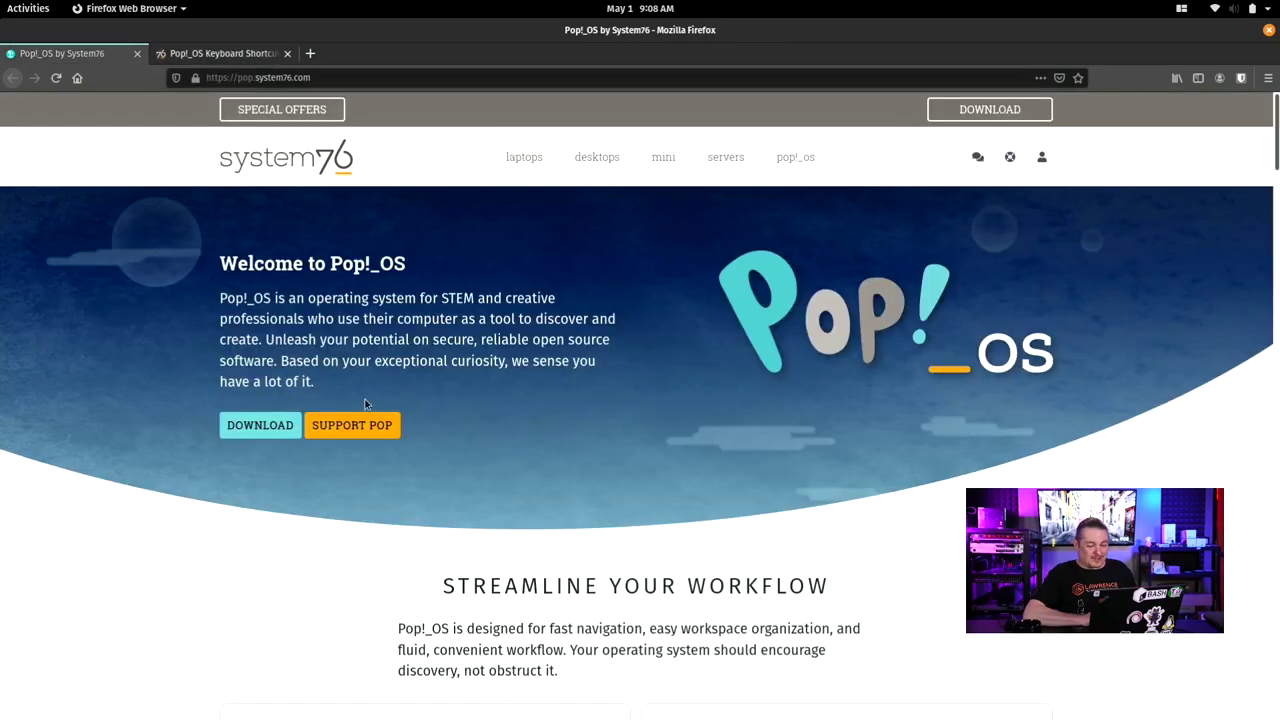
scroll(379, 416, "down", 3)
scroll(379, 416, "down", 4)
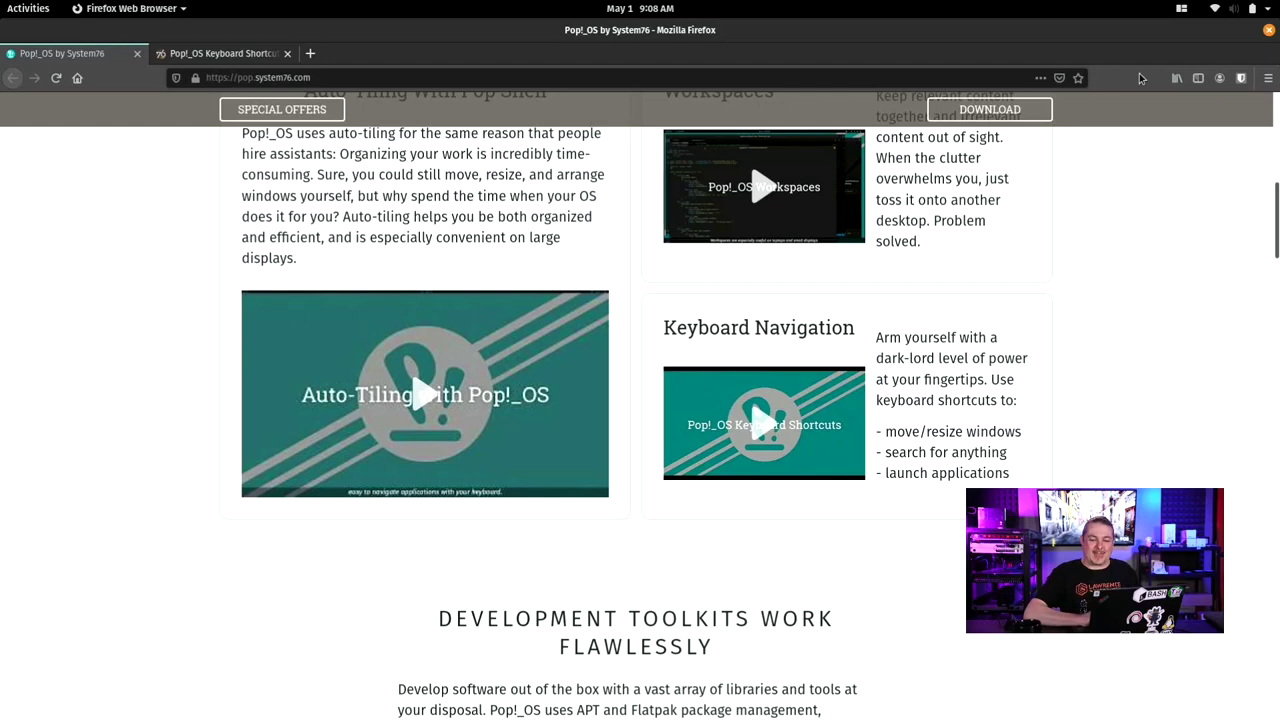
left_click(1182, 8)
left_click(1237, 50)
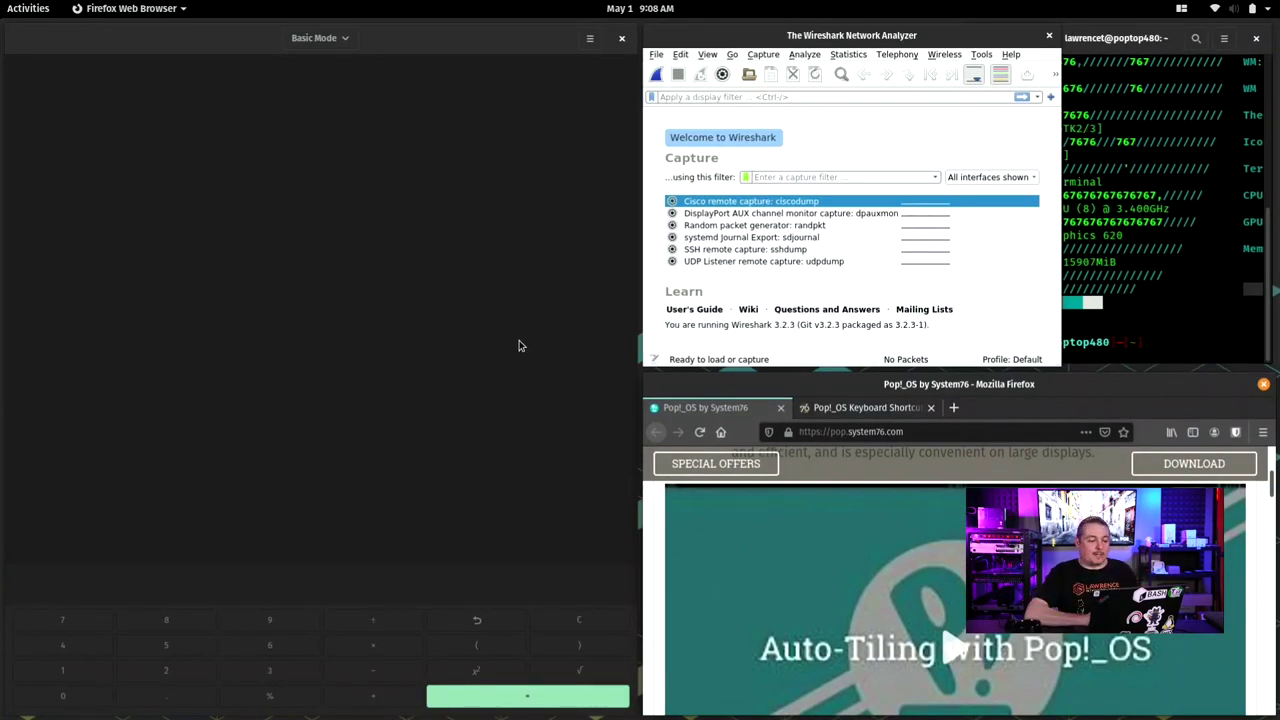
Close the calculator and widen the terminal tile to the left in adjust mode
left_click(621, 38)
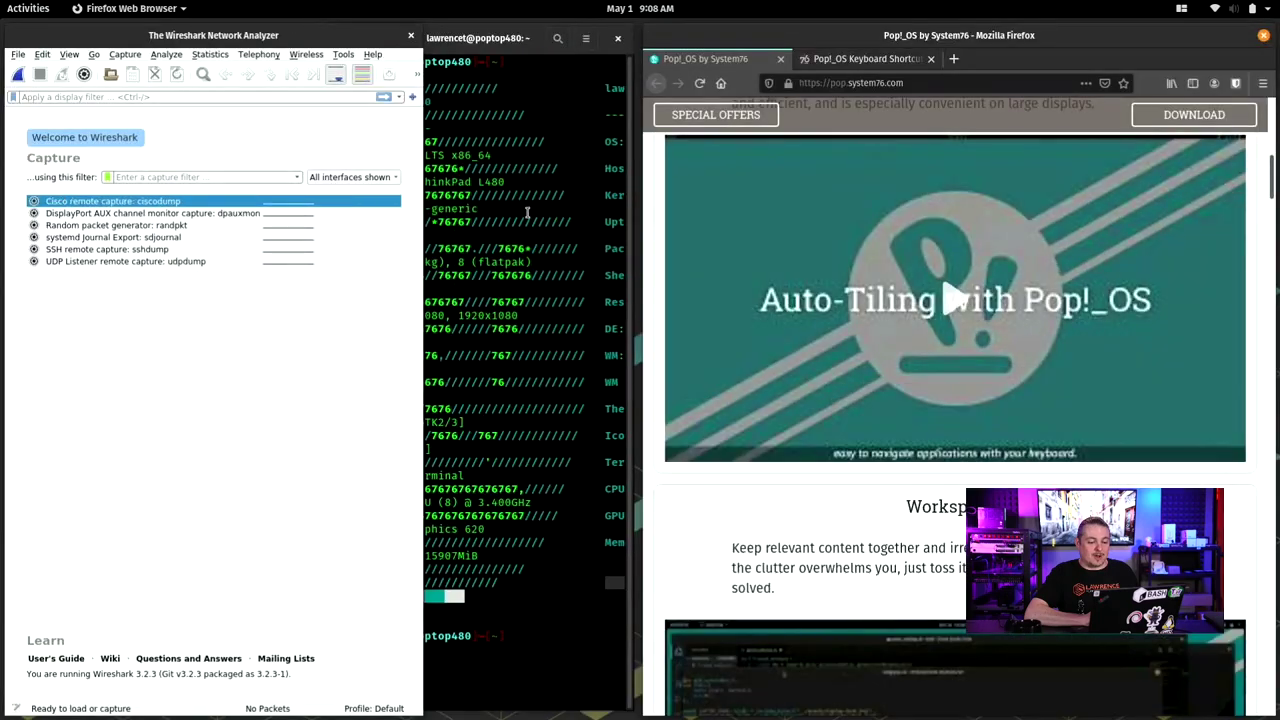
left_click(468, 226)
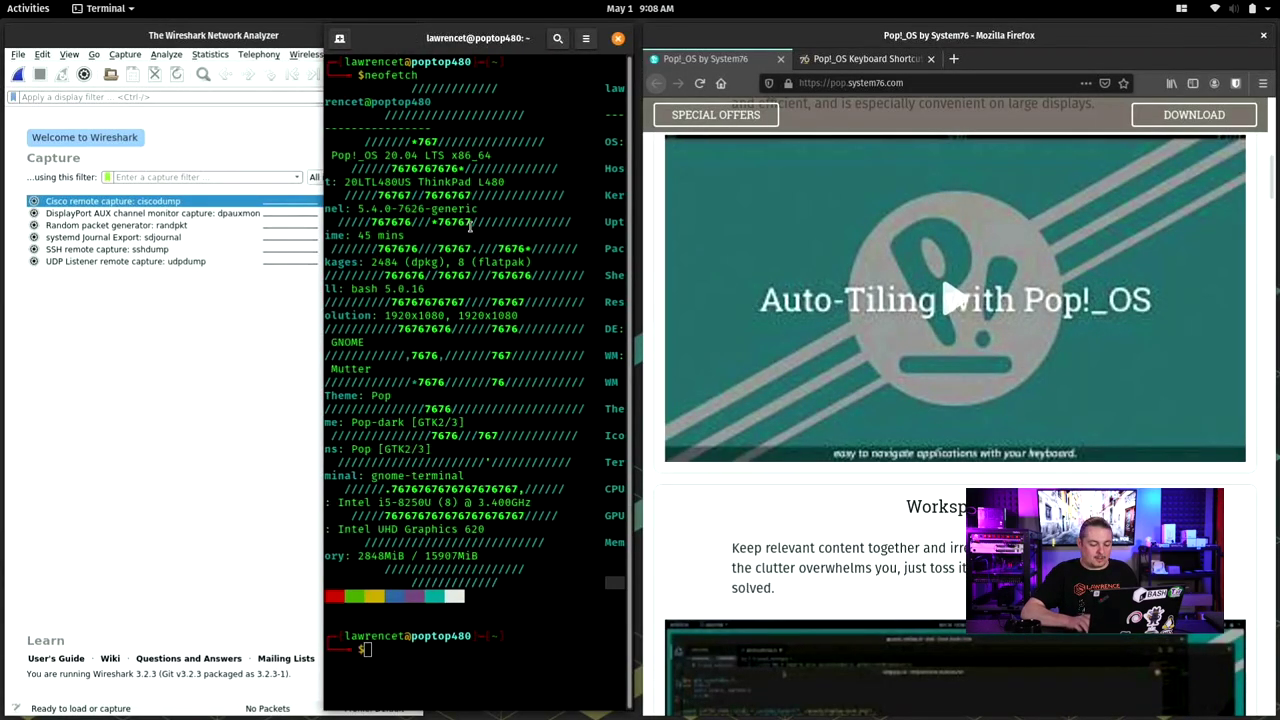
key("super+Return")
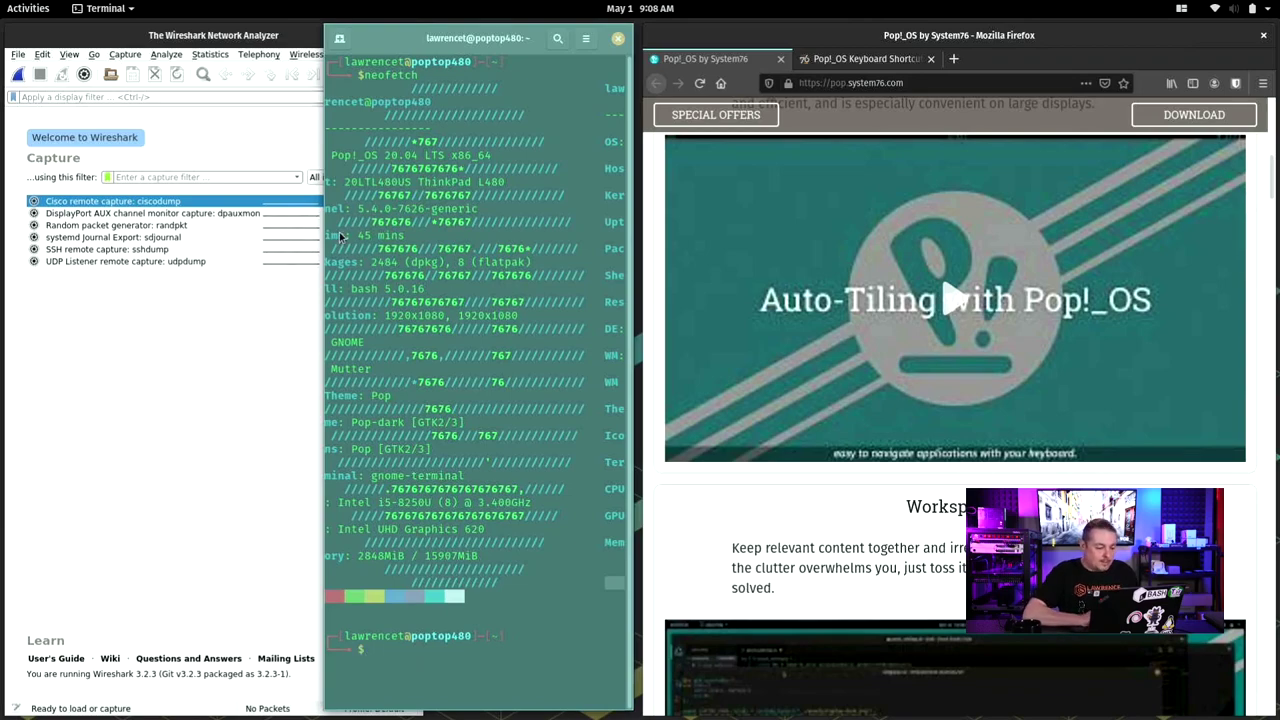
left_click_drag(324, 116, 168, 126)
key("Return")
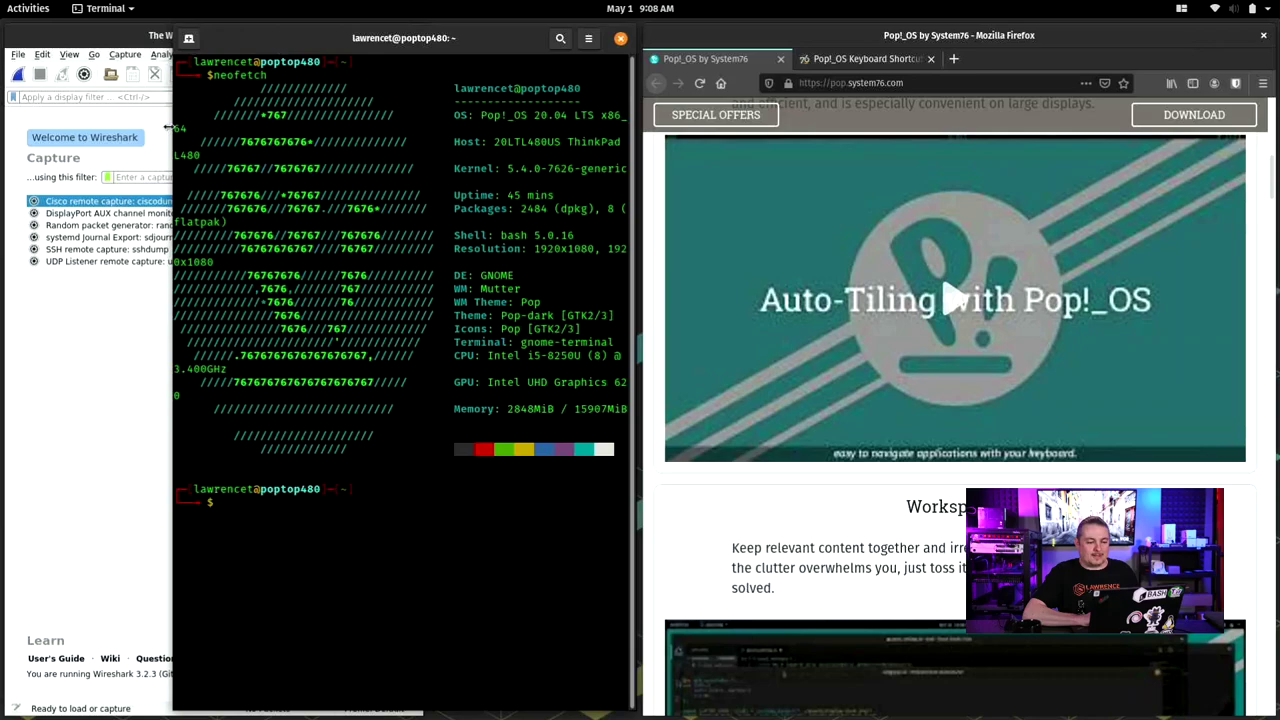
Open a second Terminal window and launch Calculator, tiling it bottom-right under Firefox
key("super")
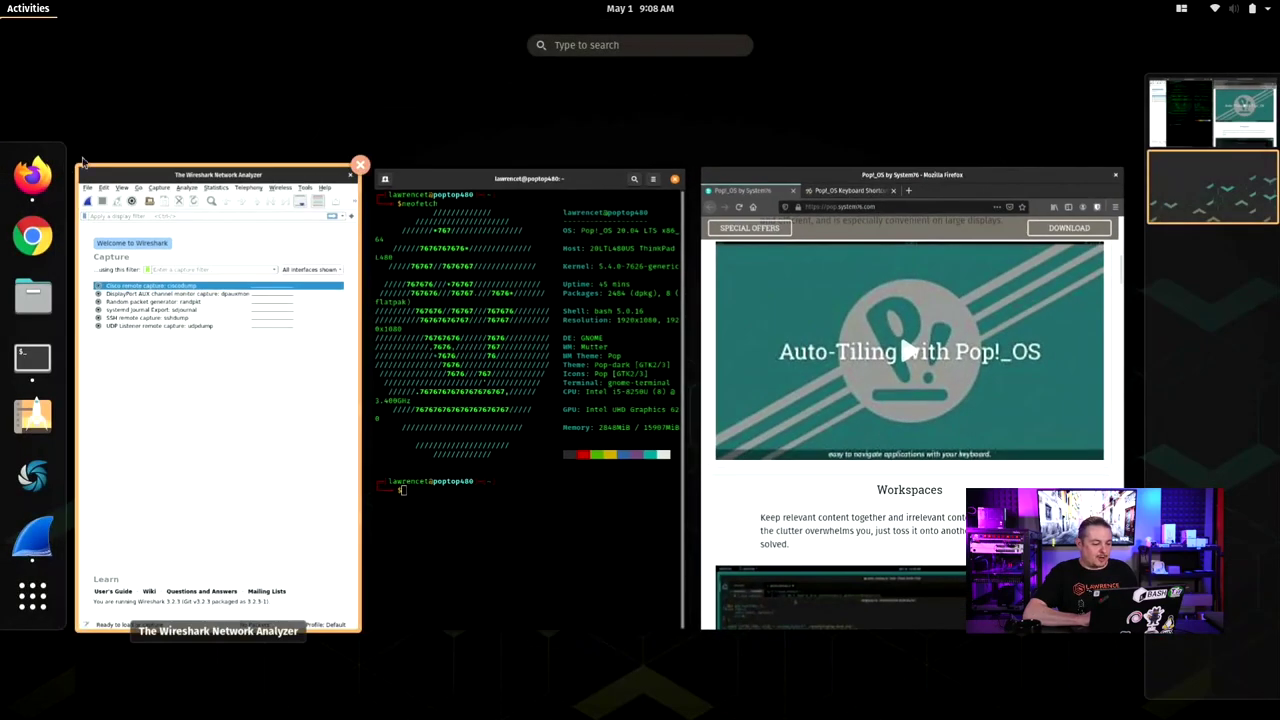
right_click(27, 354)
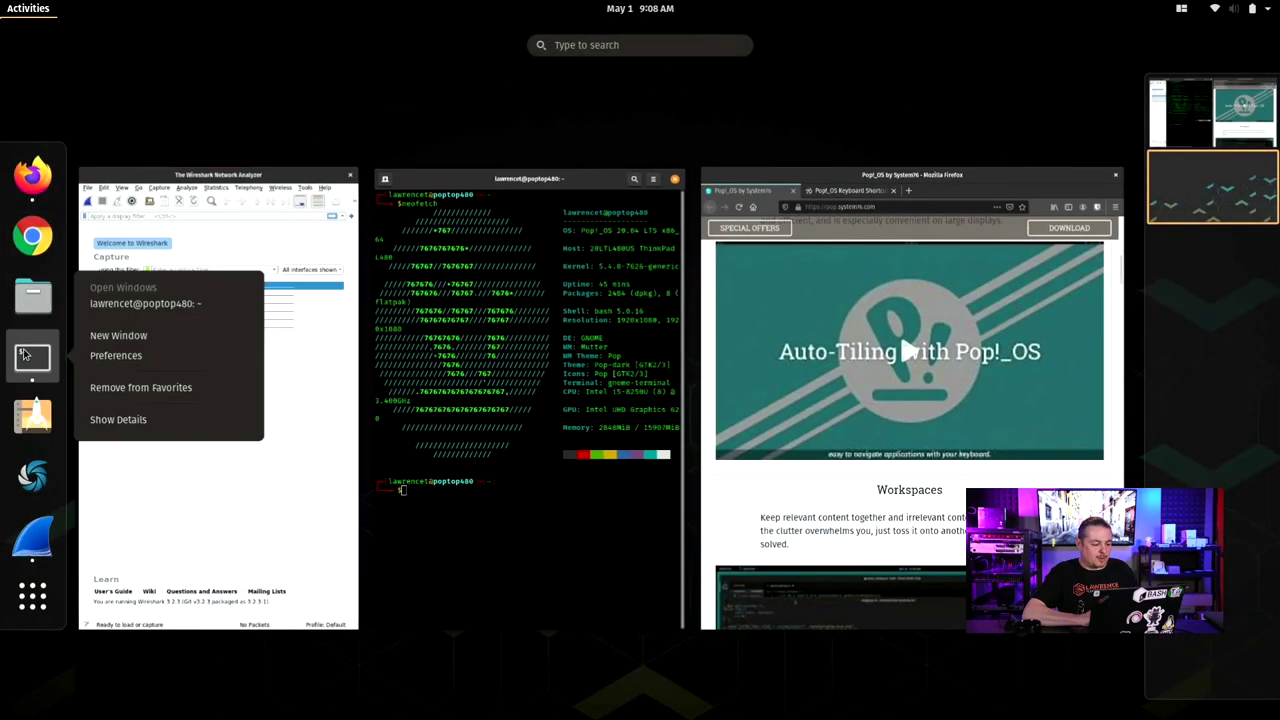
left_click(92, 336)
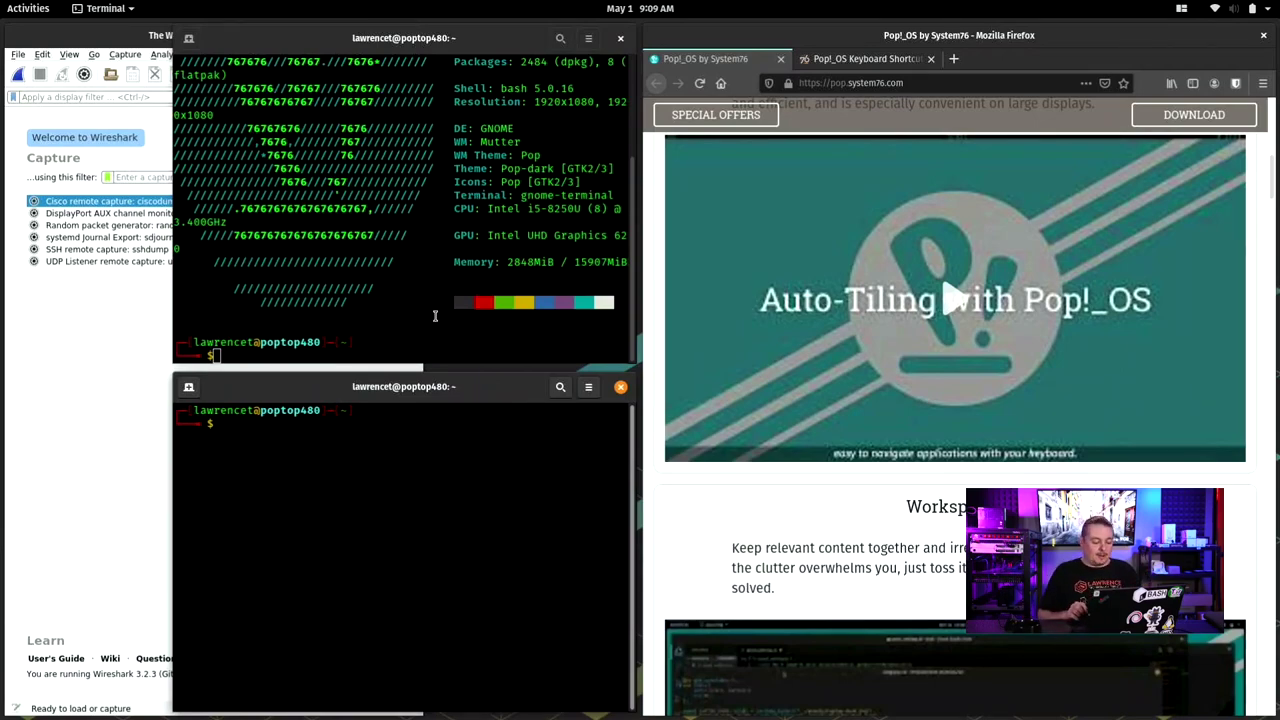
key("super")
type("cal")
key("Return")
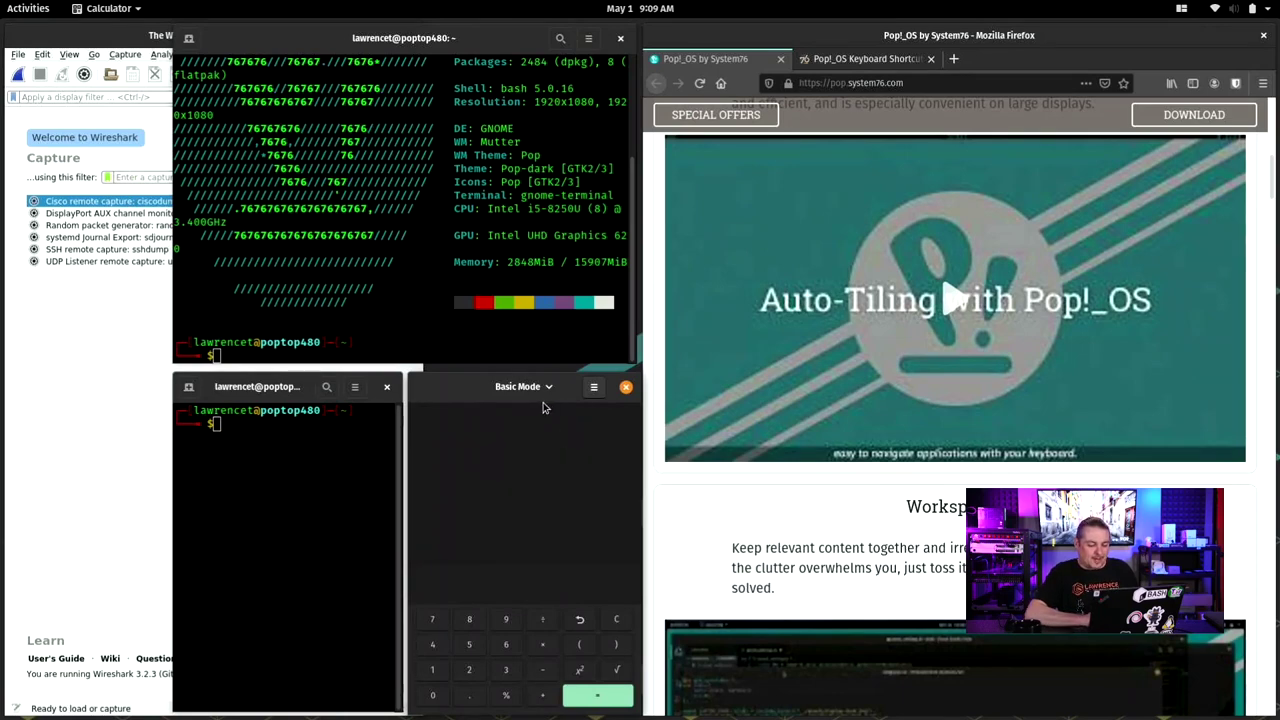
left_click_drag(445, 391, 772, 376)
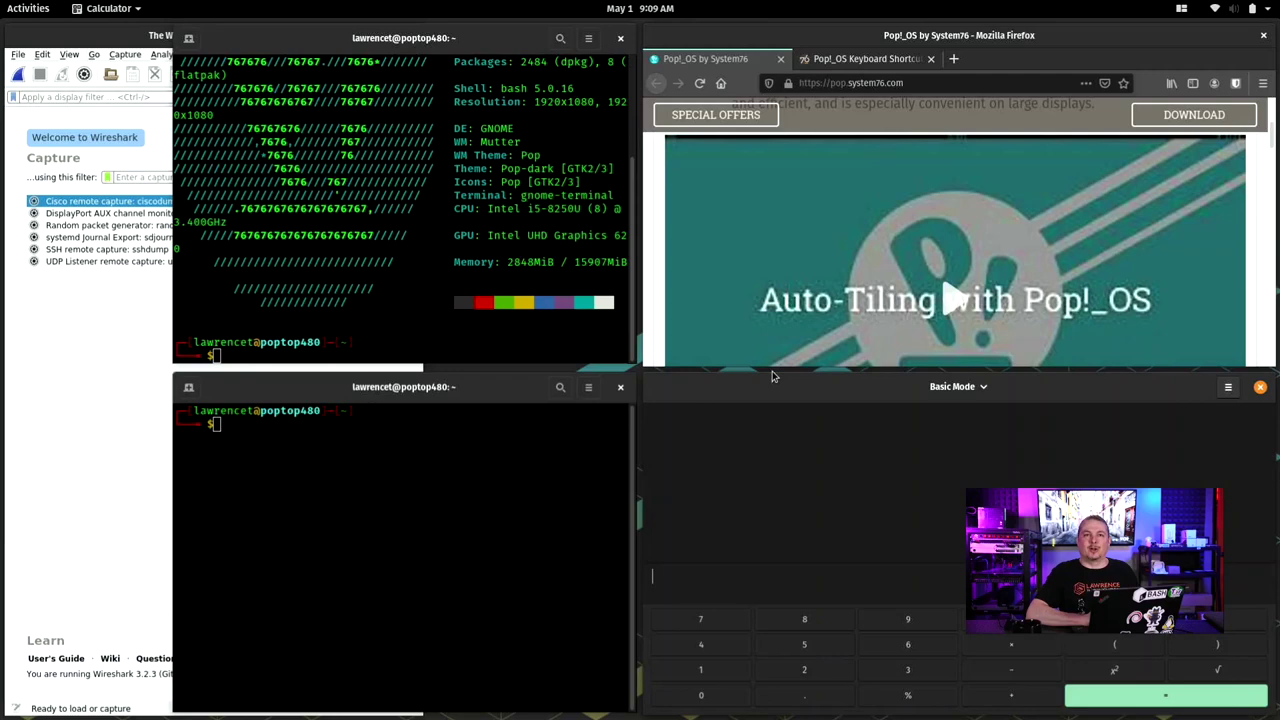
Try maximizing Firefox and Wireshark by double-clicking their title bars, switching with Alt+Tab
left_click(1052, 36)
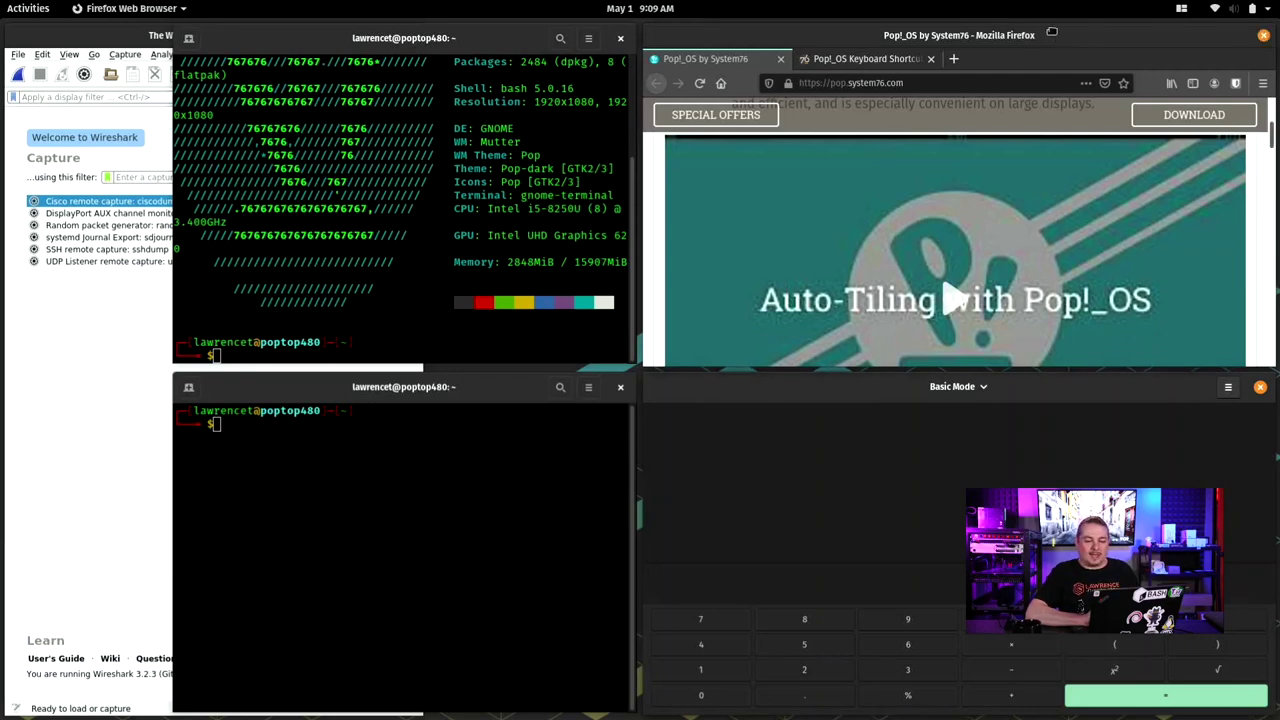
double_click(1052, 36)
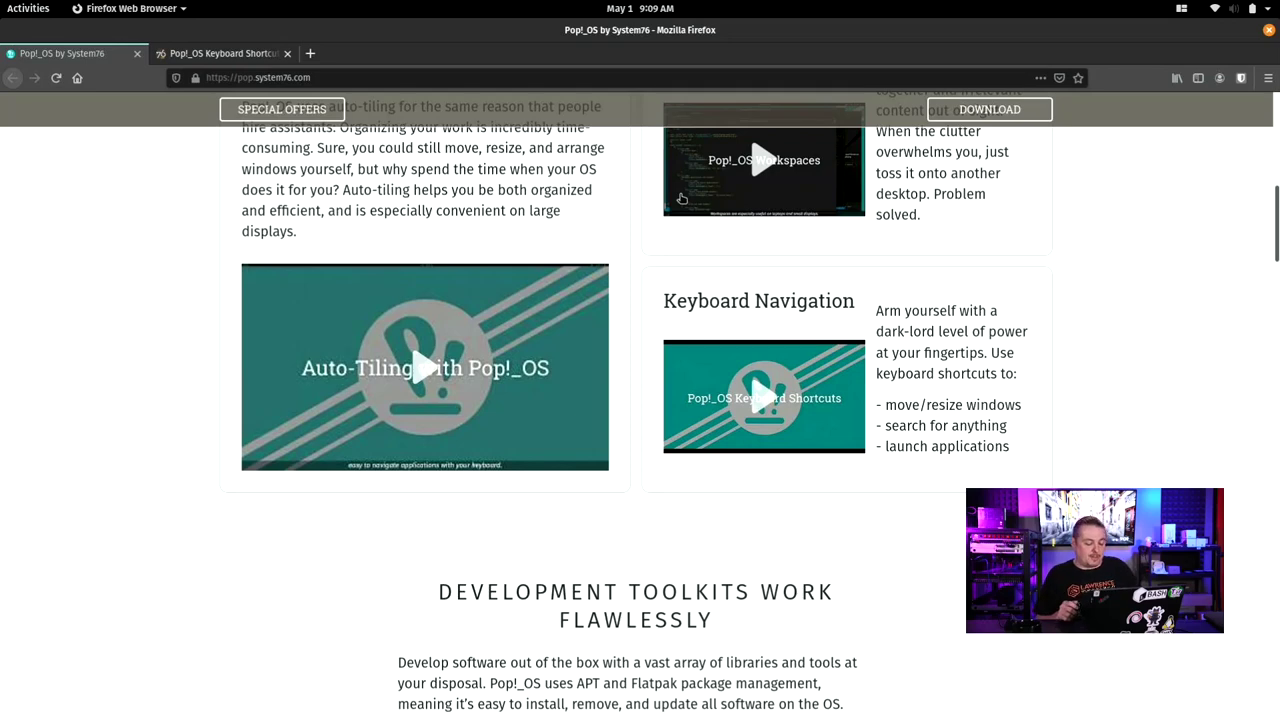
key("alt+Tab")
key("alt+Tab")
key("alt+Tab")
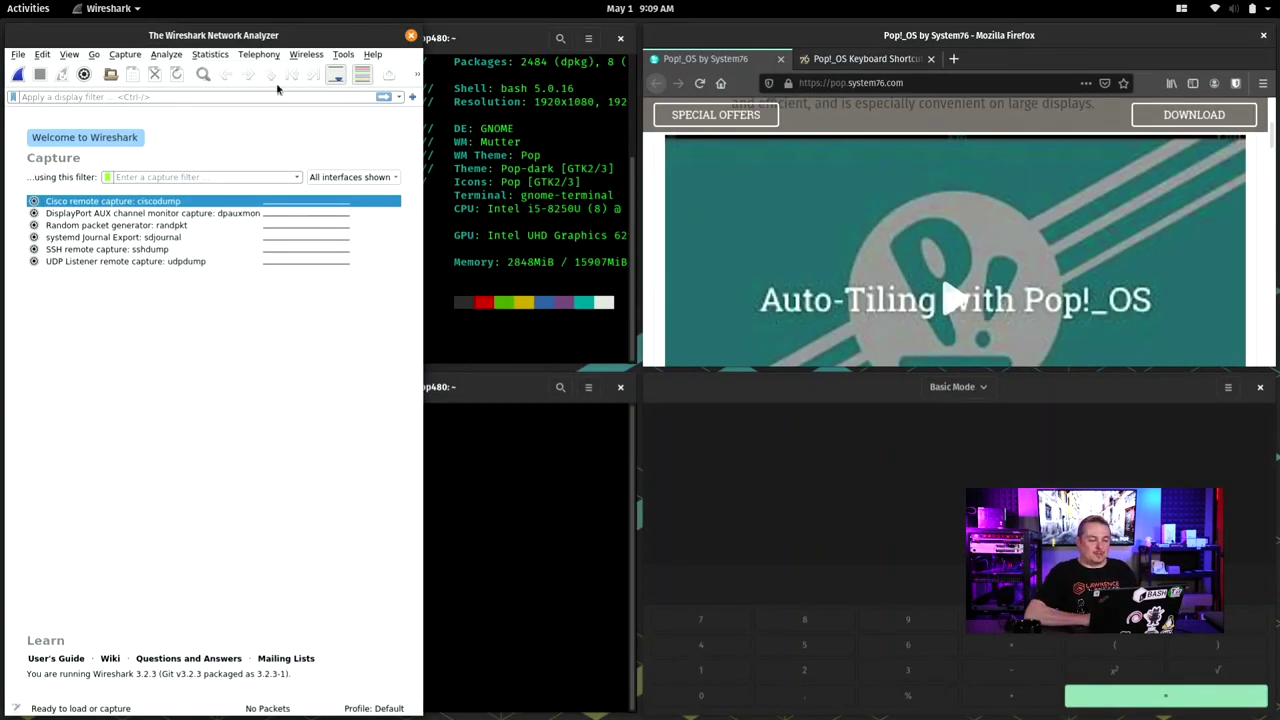
double_click(265, 40)
key("alt+Tab")
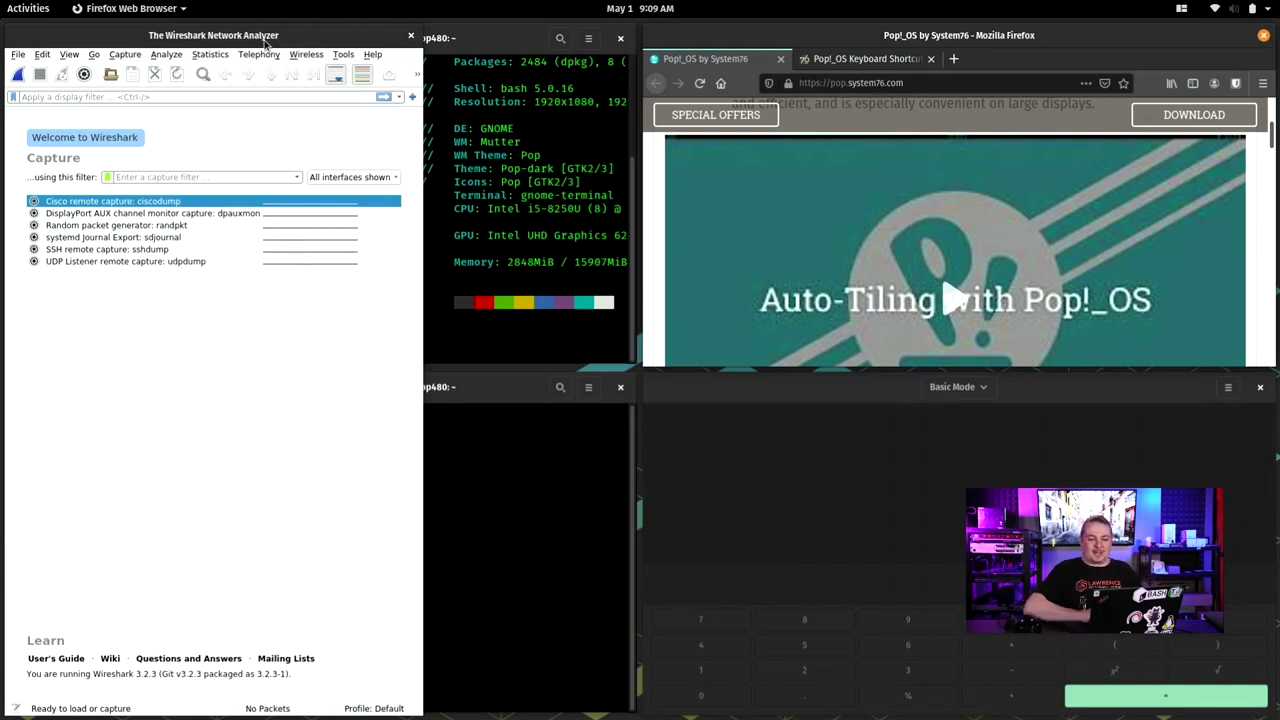
Enable Show Active Hint in the tiling menu and focus the Firefox window
left_click(1182, 8)
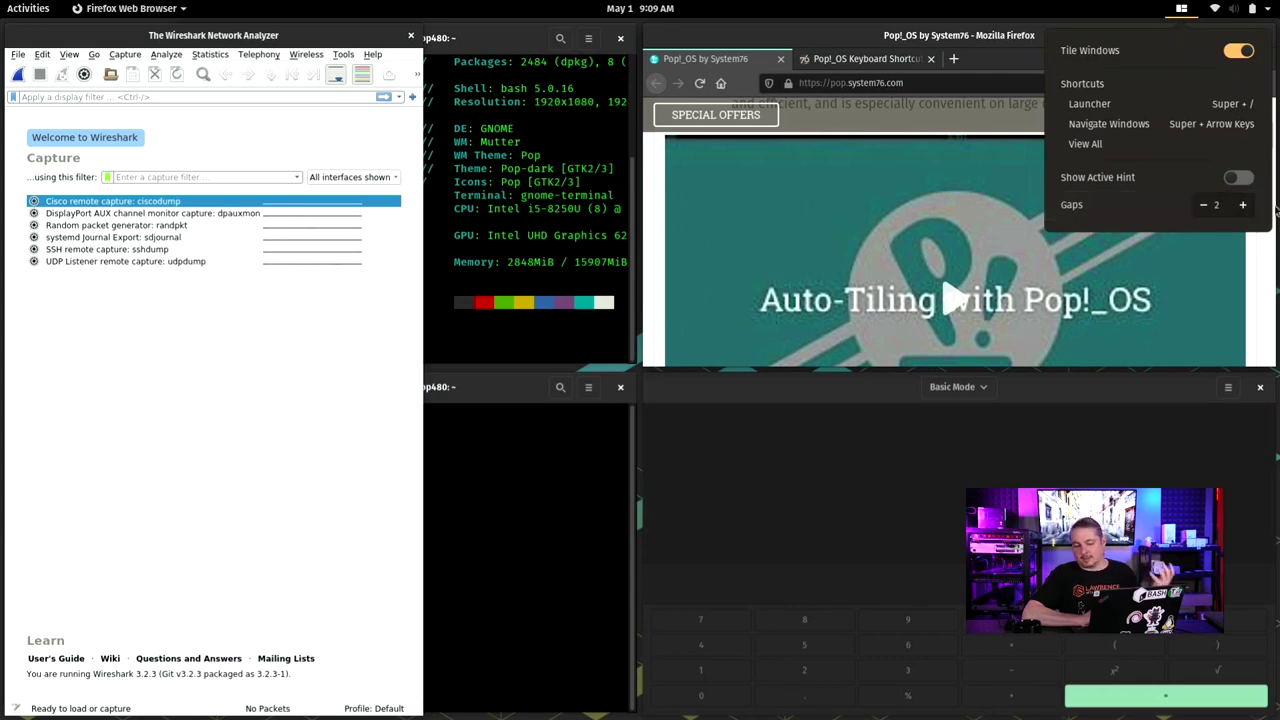
left_click(1236, 178)
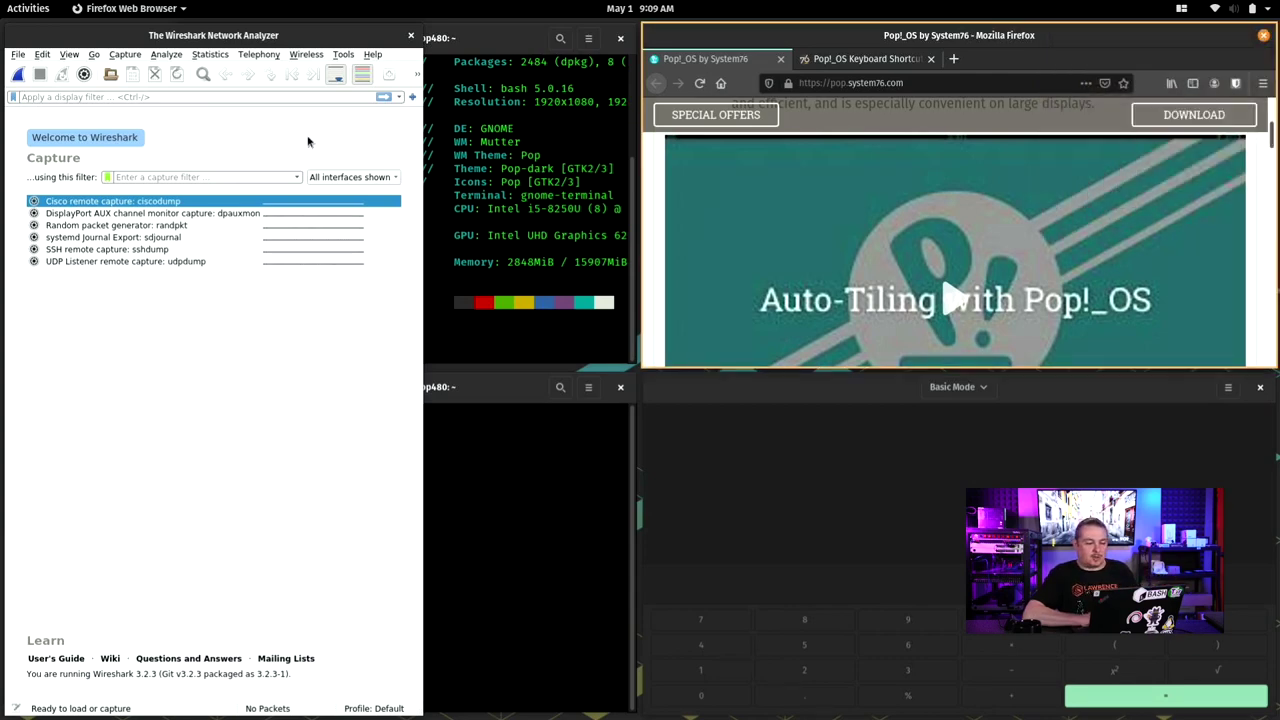
left_click(282, 336)
left_click(819, 259)
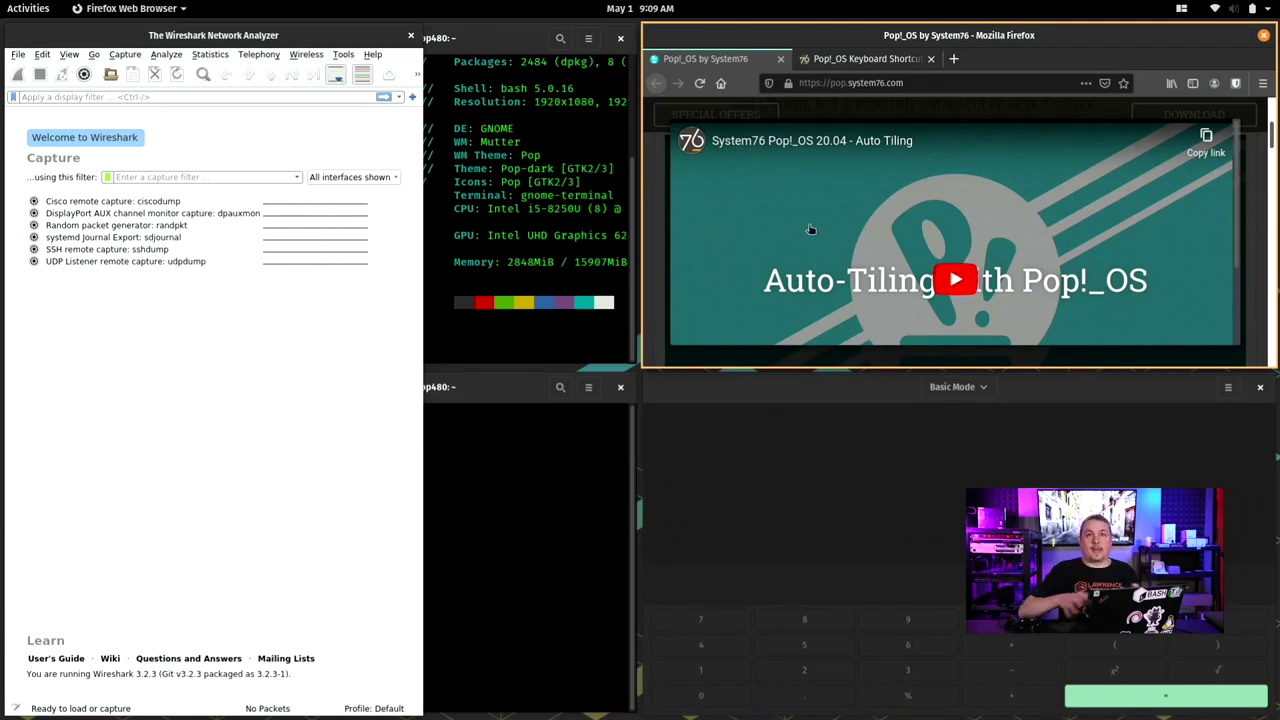
Enlarge the Firefox tile with Shift+arrow keys in adjust mode and apply it
key("super+Return")
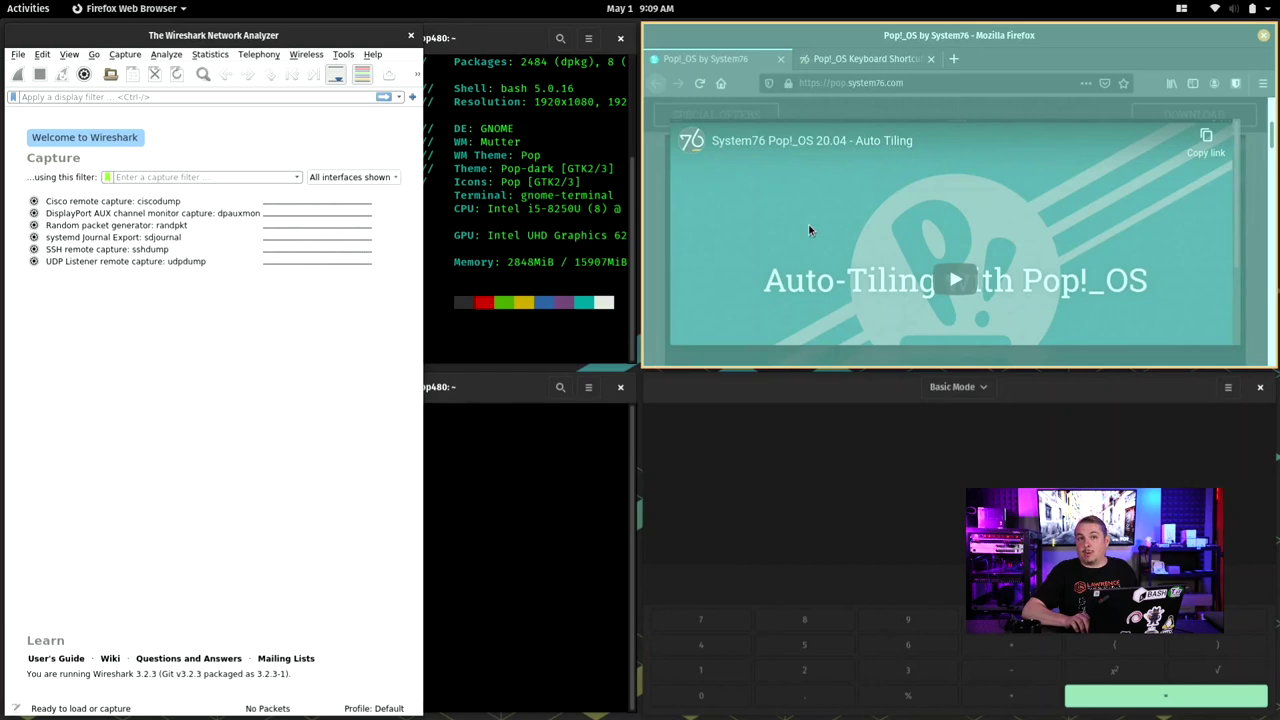
key("shift+Left")
key("shift+Left")
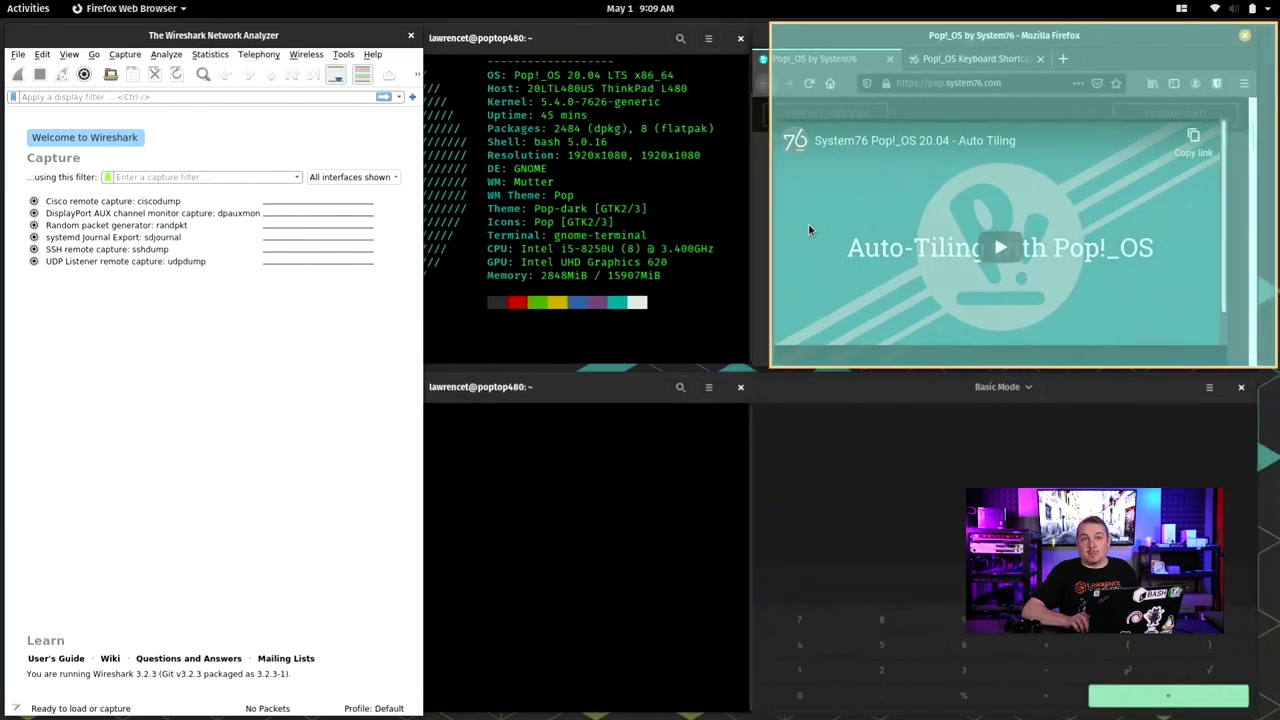
key("shift+Right")
key("shift+Right")
key("shift+Right")
key("shift+Up")
key("shift+Up")
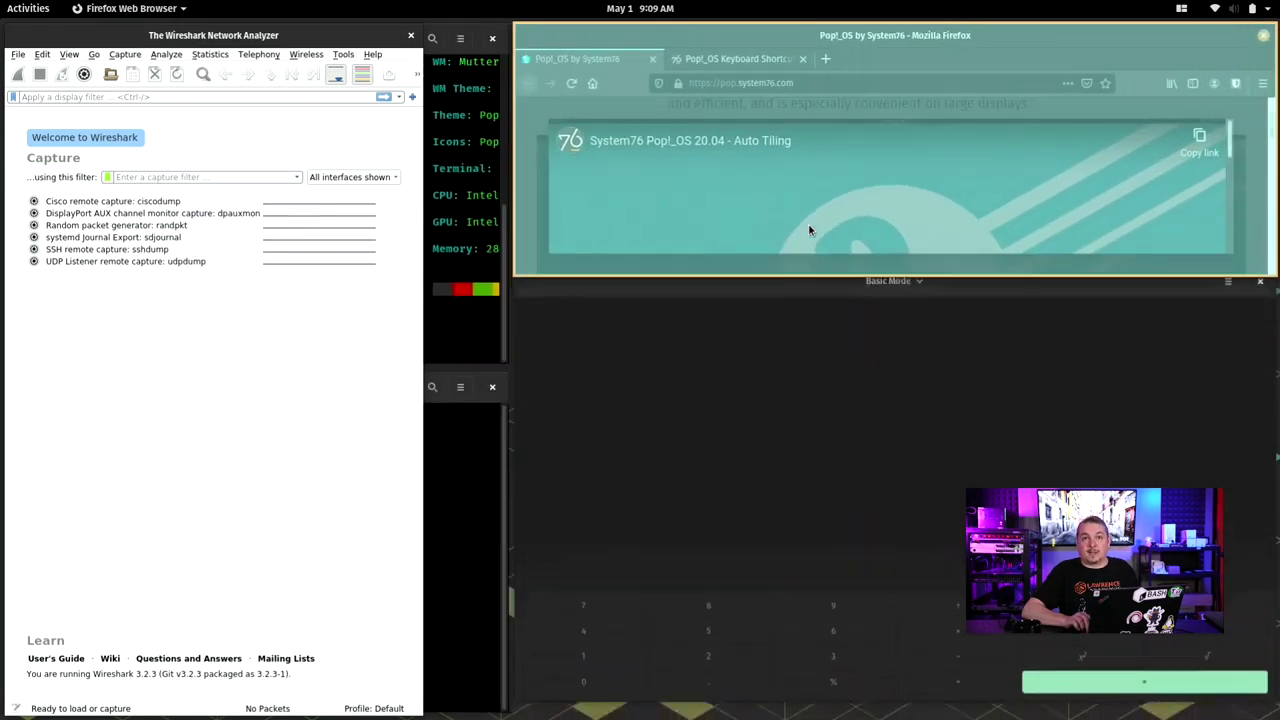
key("shift+Down")
key("shift+Down")
key("shift+Down")
key("shift+Down")
key("shift+Down")
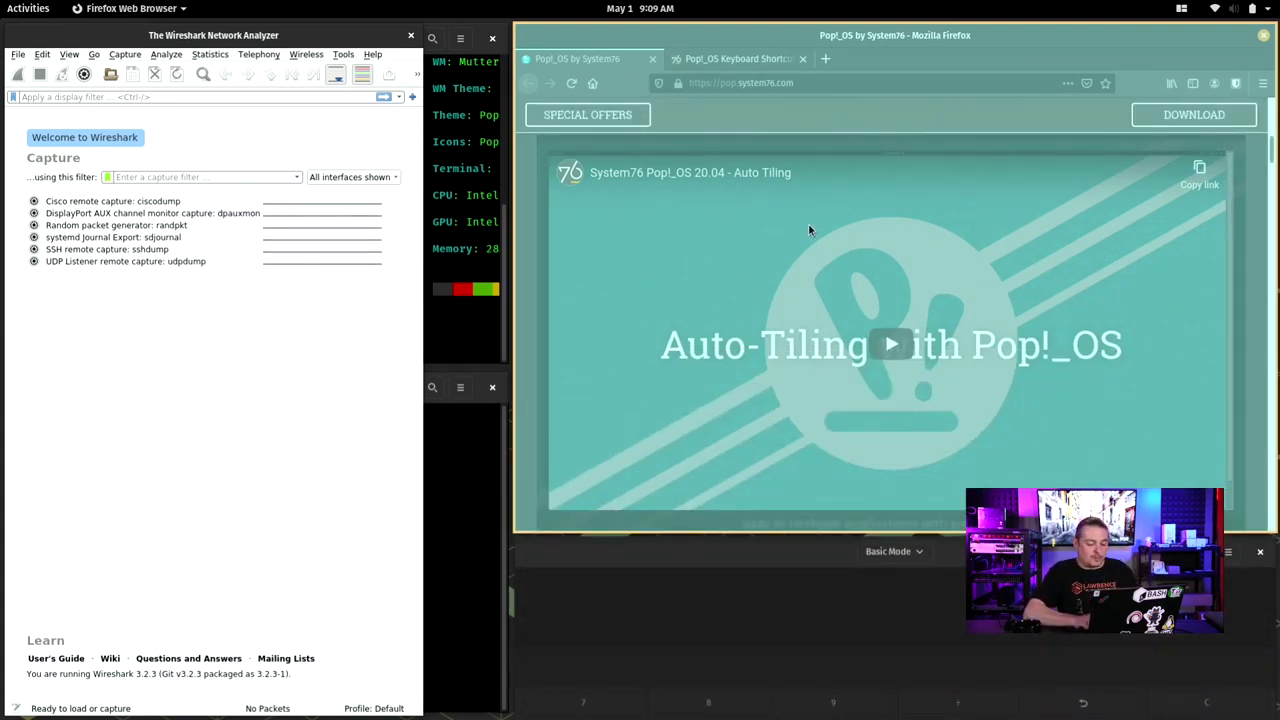
key("Return")
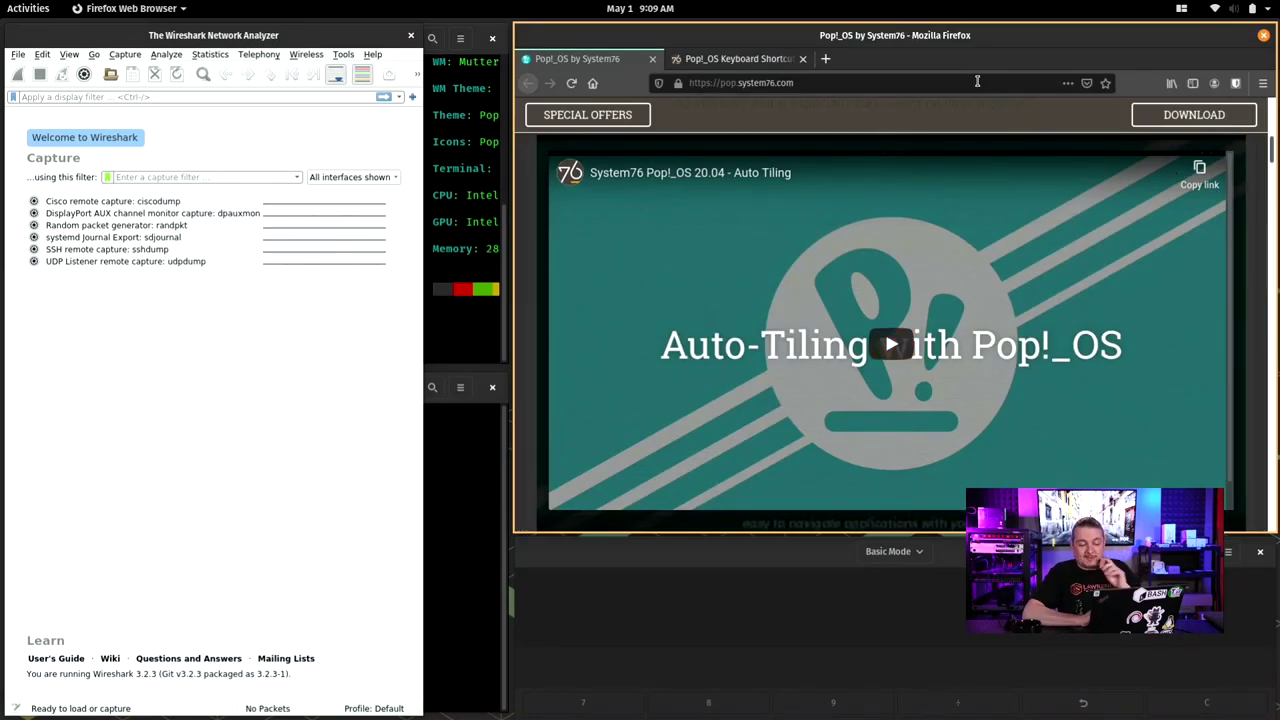
Drag Firefox to watch it snap back into its tile, then maximize it
left_click_drag(950, 33, 834, 121)
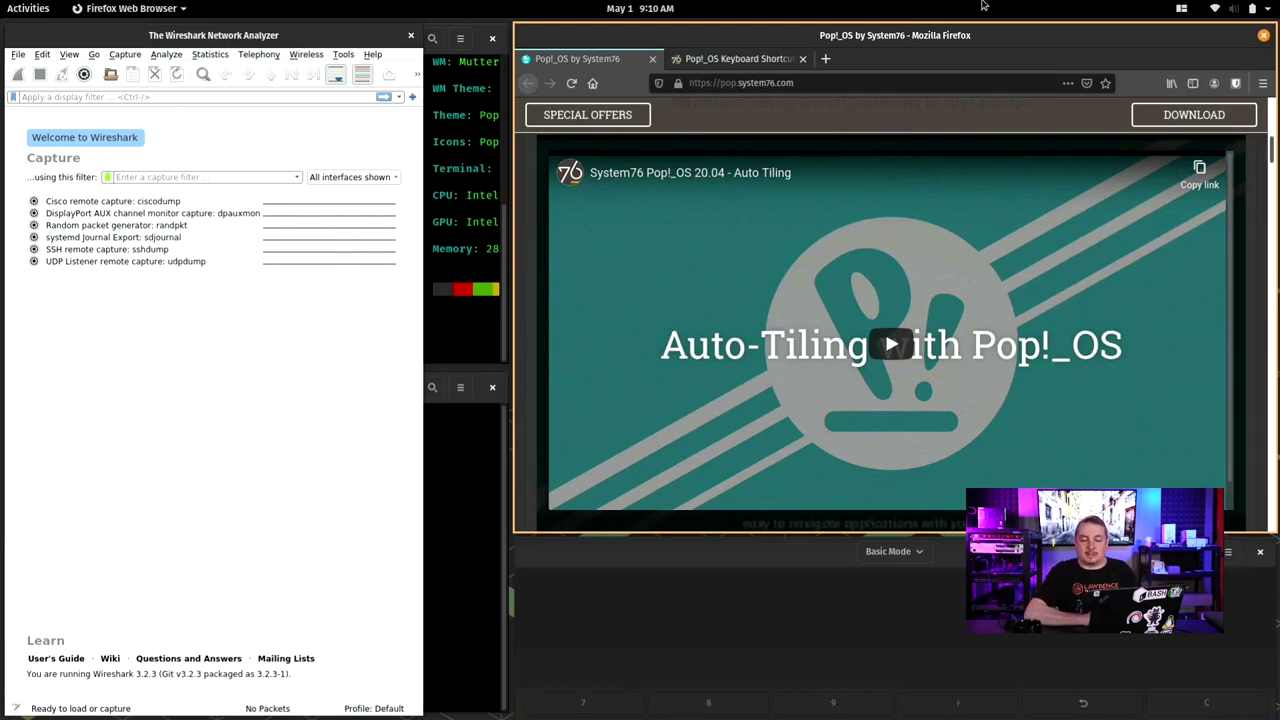
left_click(1182, 8)
left_click(1226, 46)
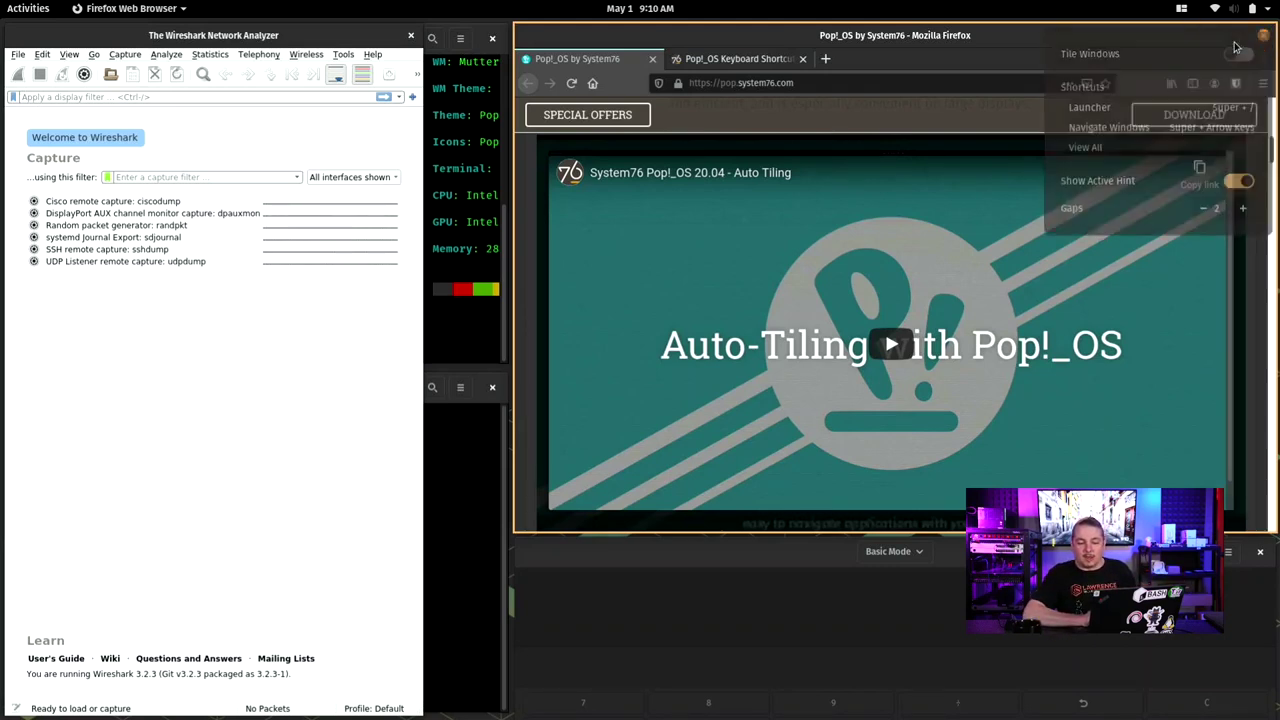
double_click(1022, 44)
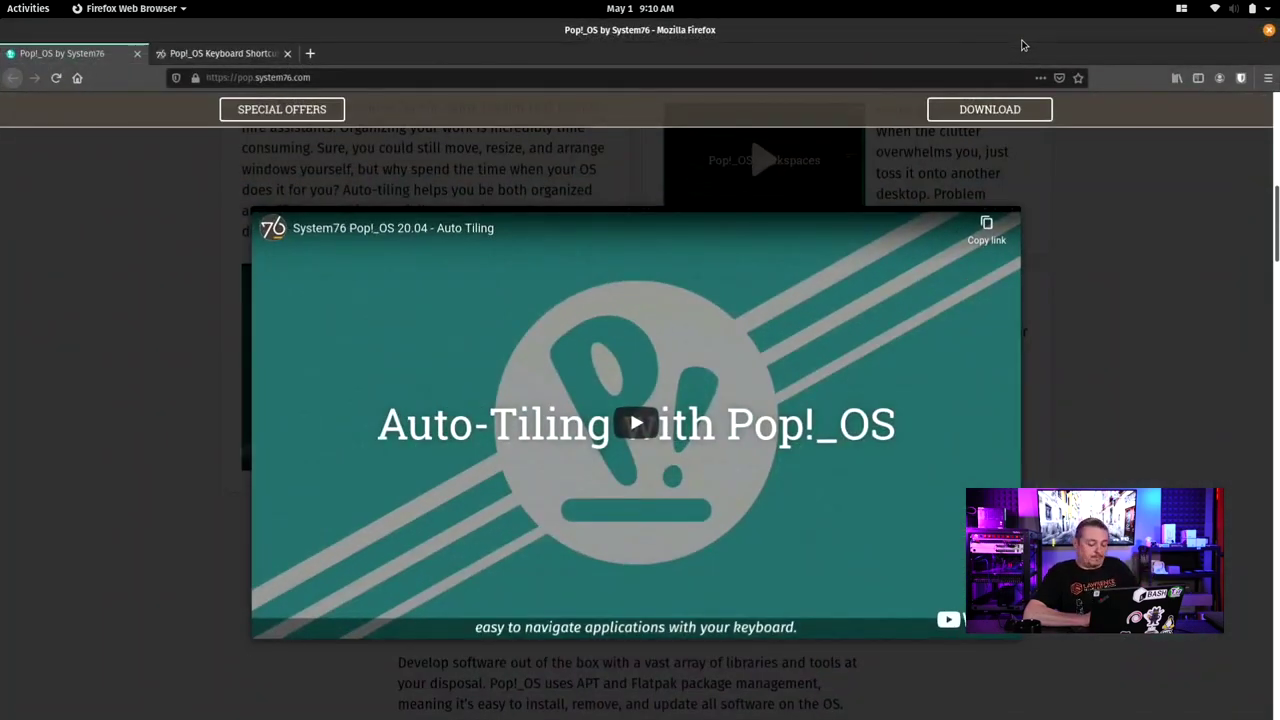
Select Calculator in the overview, enlarge then close it, and maximize Wireshark
key("alt+Tab")
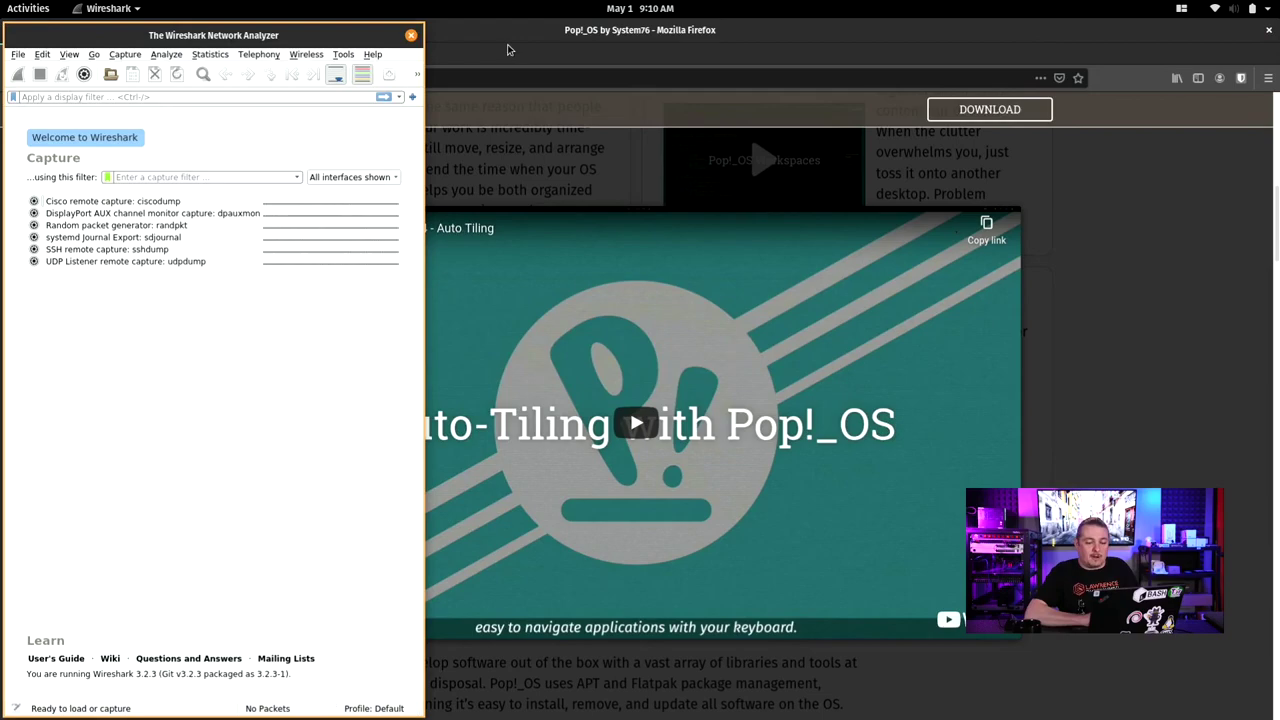
key("super")
key("Down")
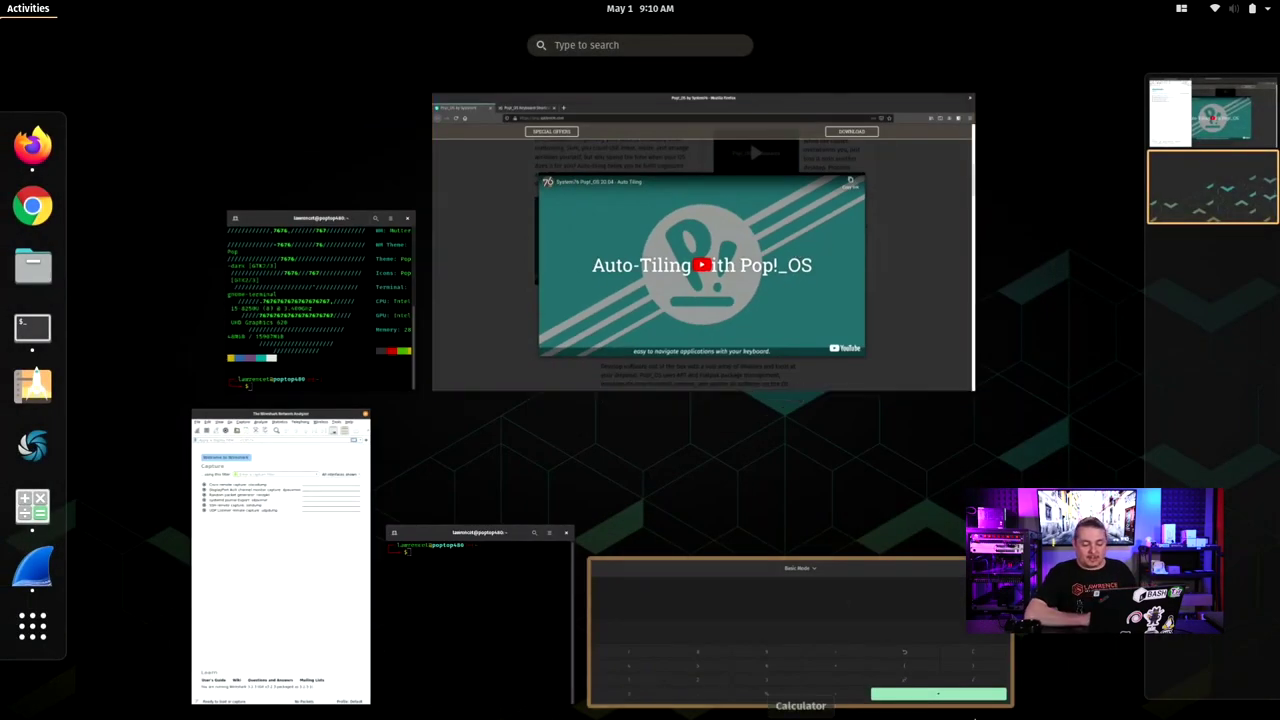
left_click(868, 577)
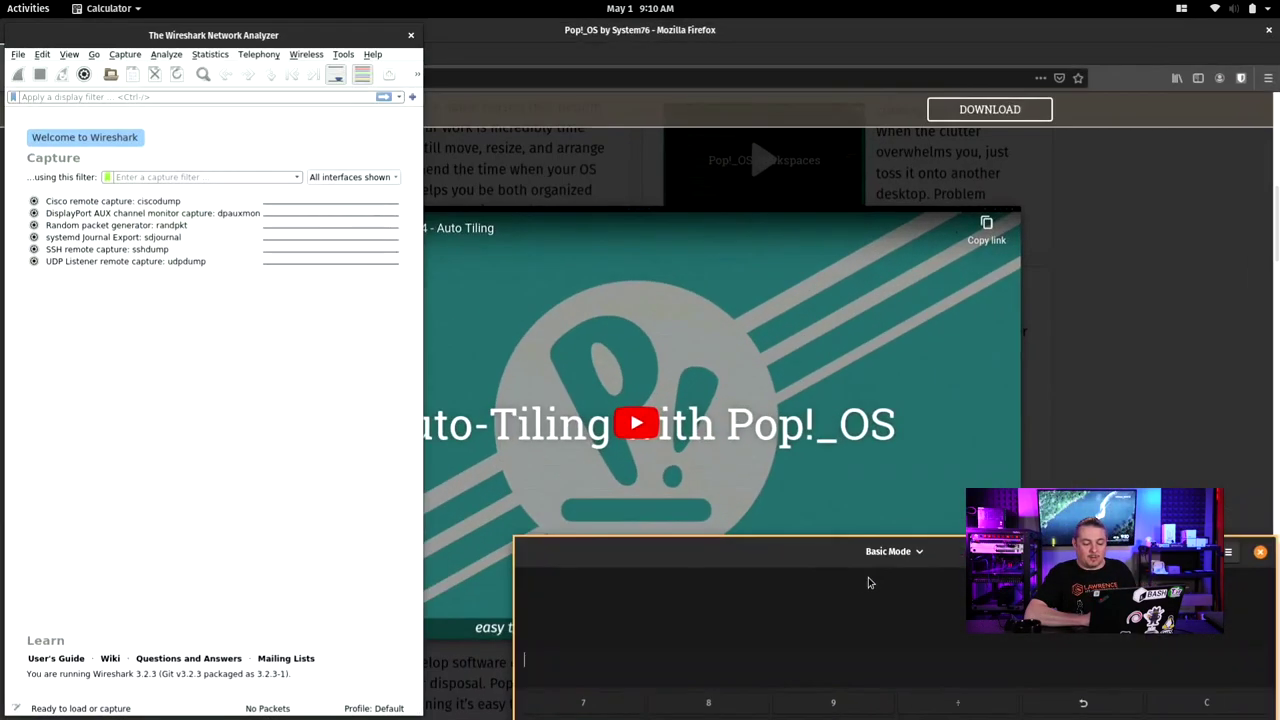
left_click_drag(845, 535, 840, 352)
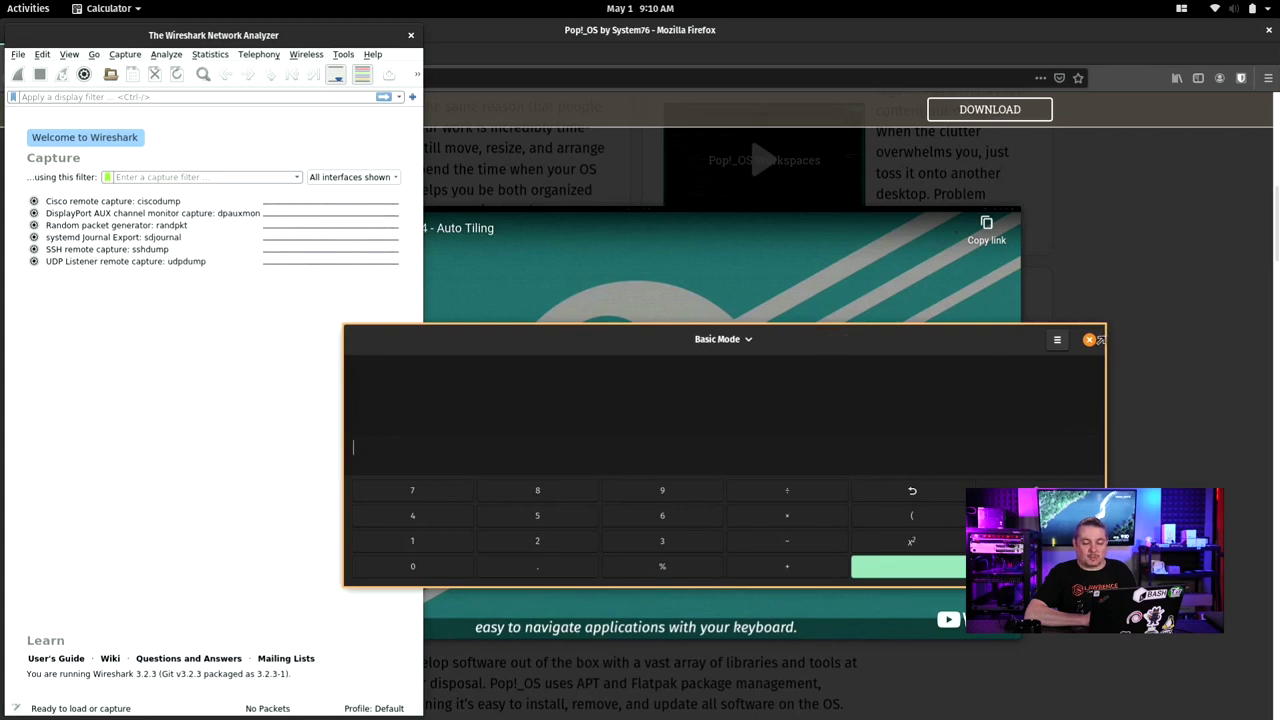
left_click(1090, 341)
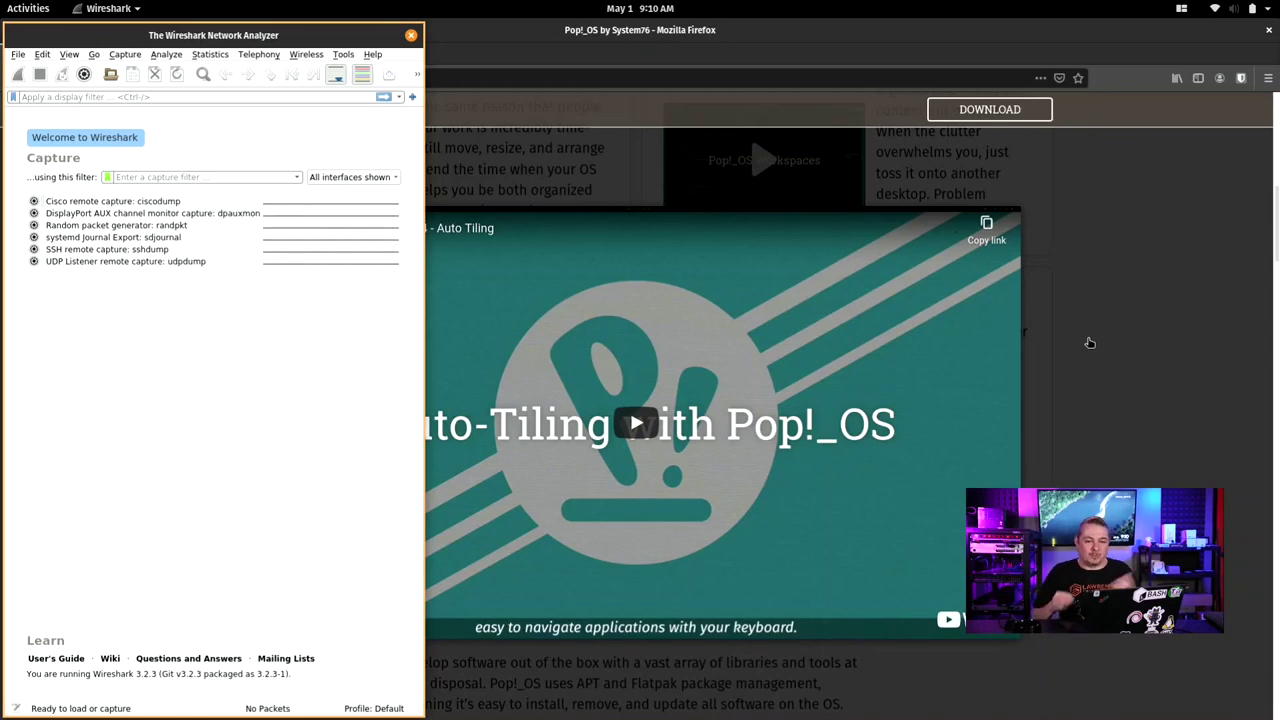
double_click(295, 34)
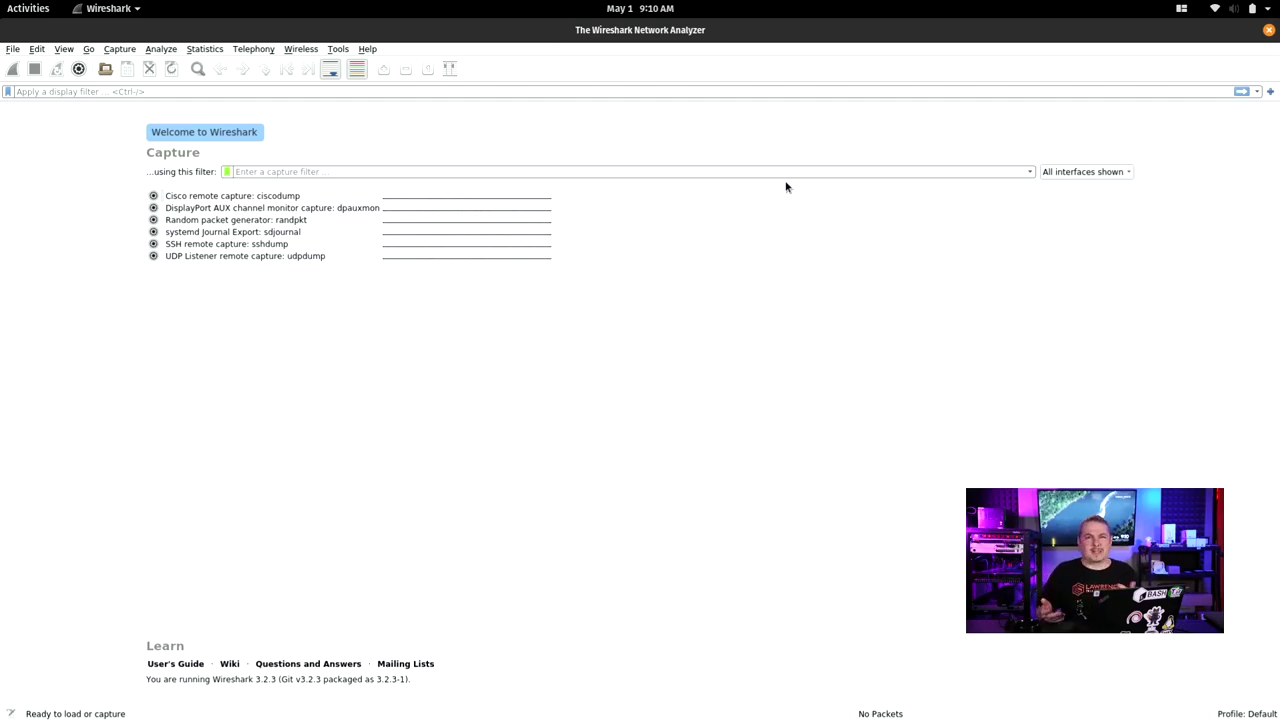
In the overview, move Wireshark to the second workspace and the terminal to a new one
key("super")
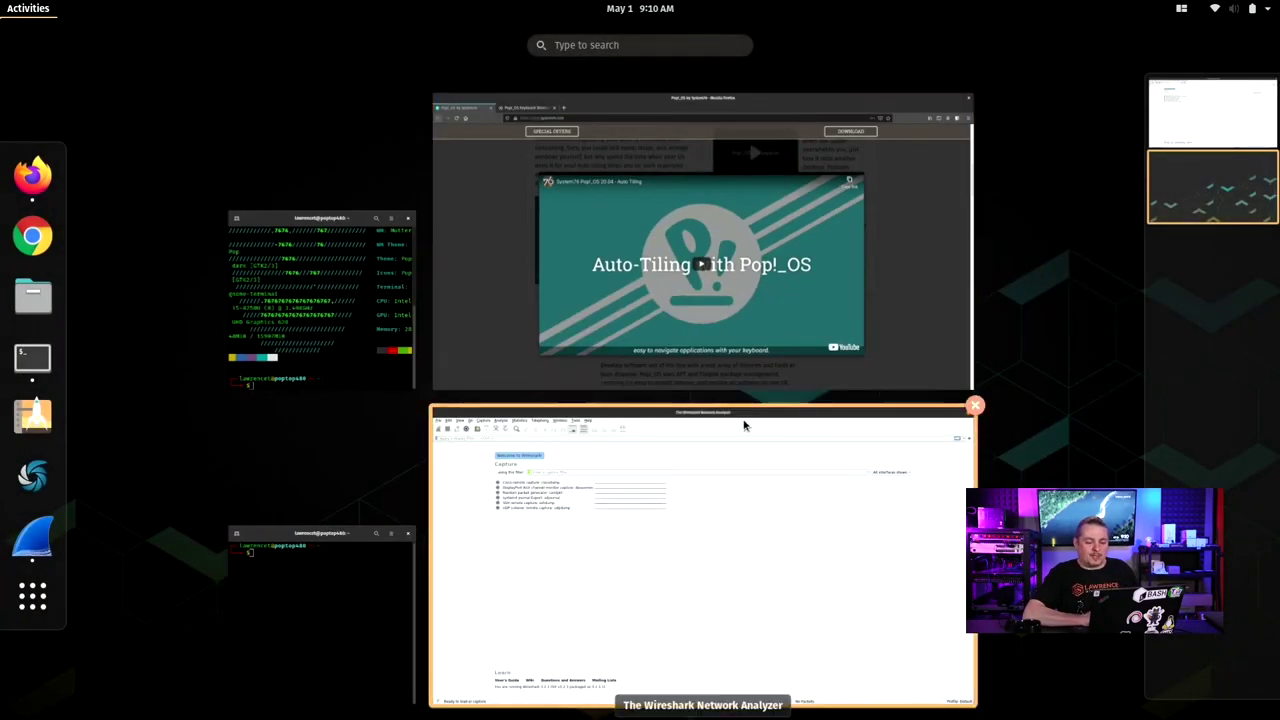
left_click_drag(747, 427, 1226, 176)
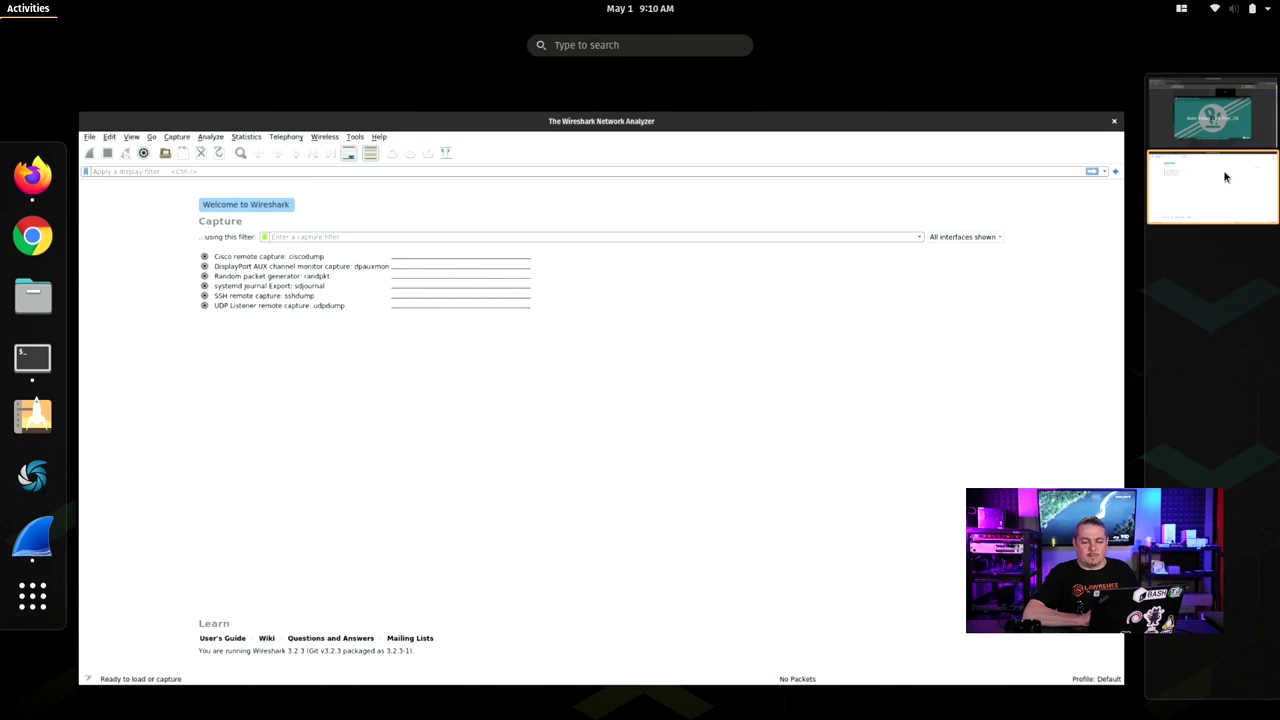
left_click(1229, 139)
left_click_drag(670, 292, 1222, 150)
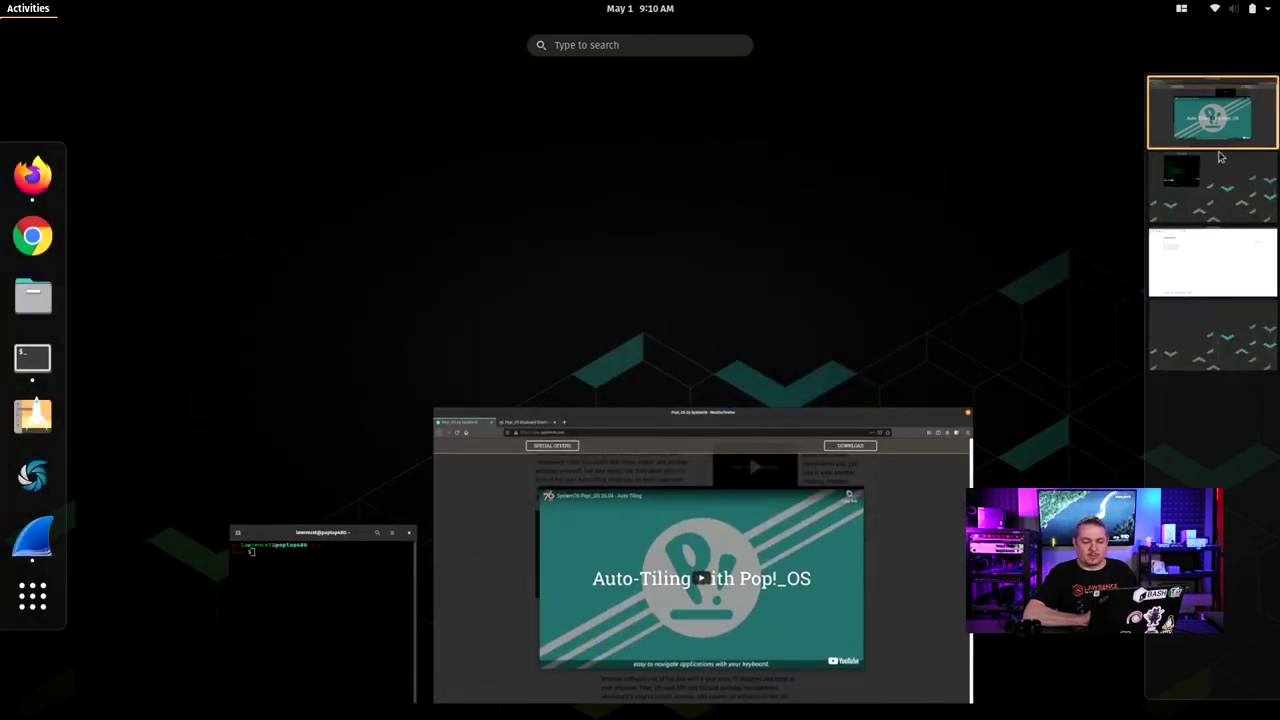
left_click(1212, 183)
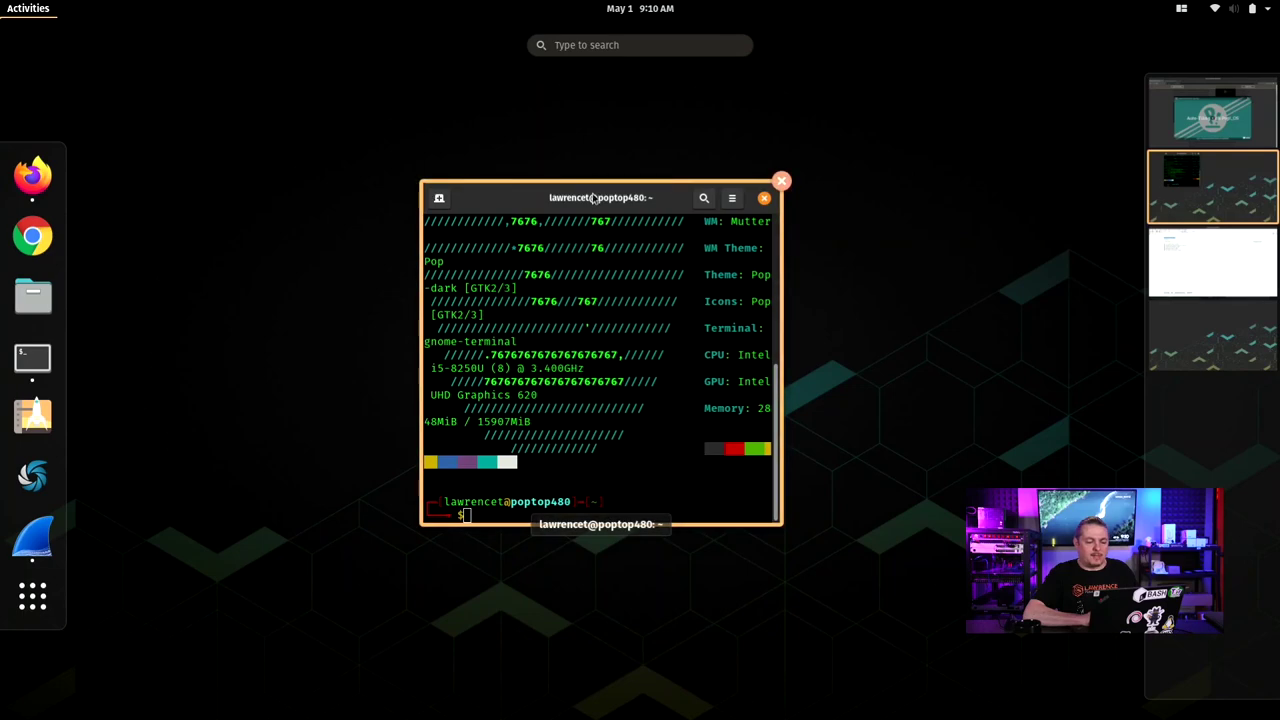
left_click_drag(596, 199, 1199, 209)
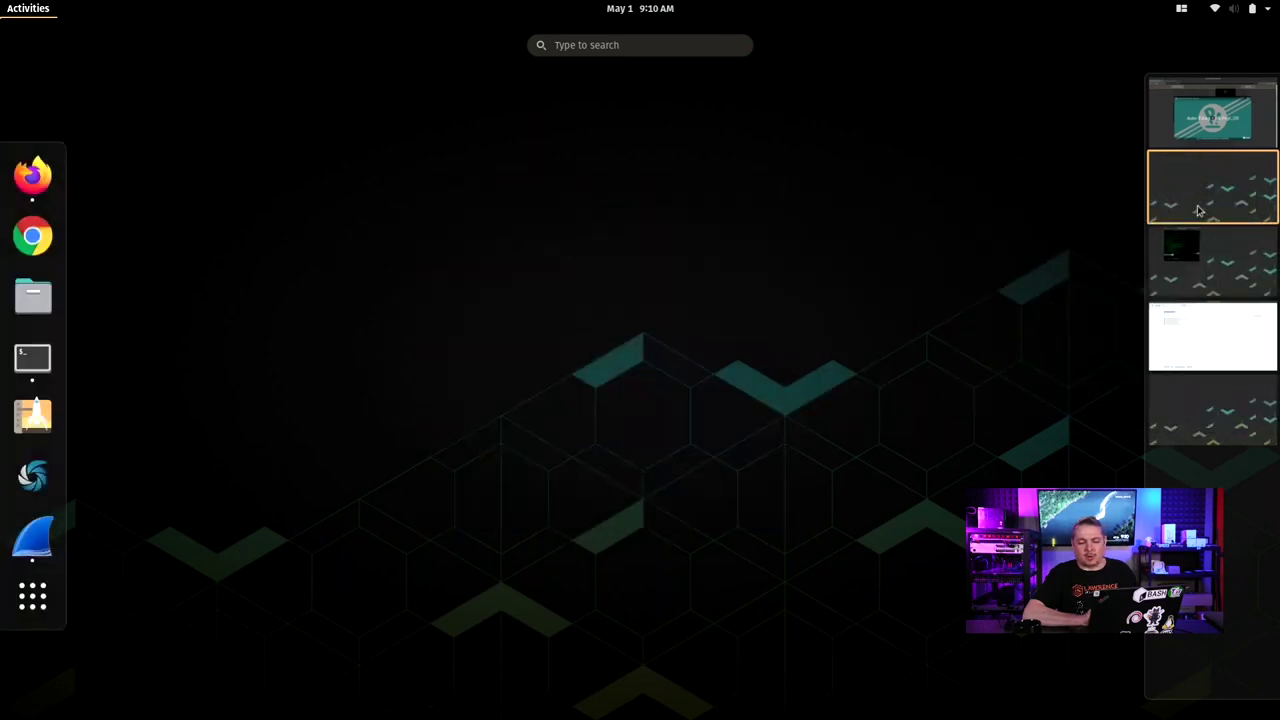
left_click(1208, 262)
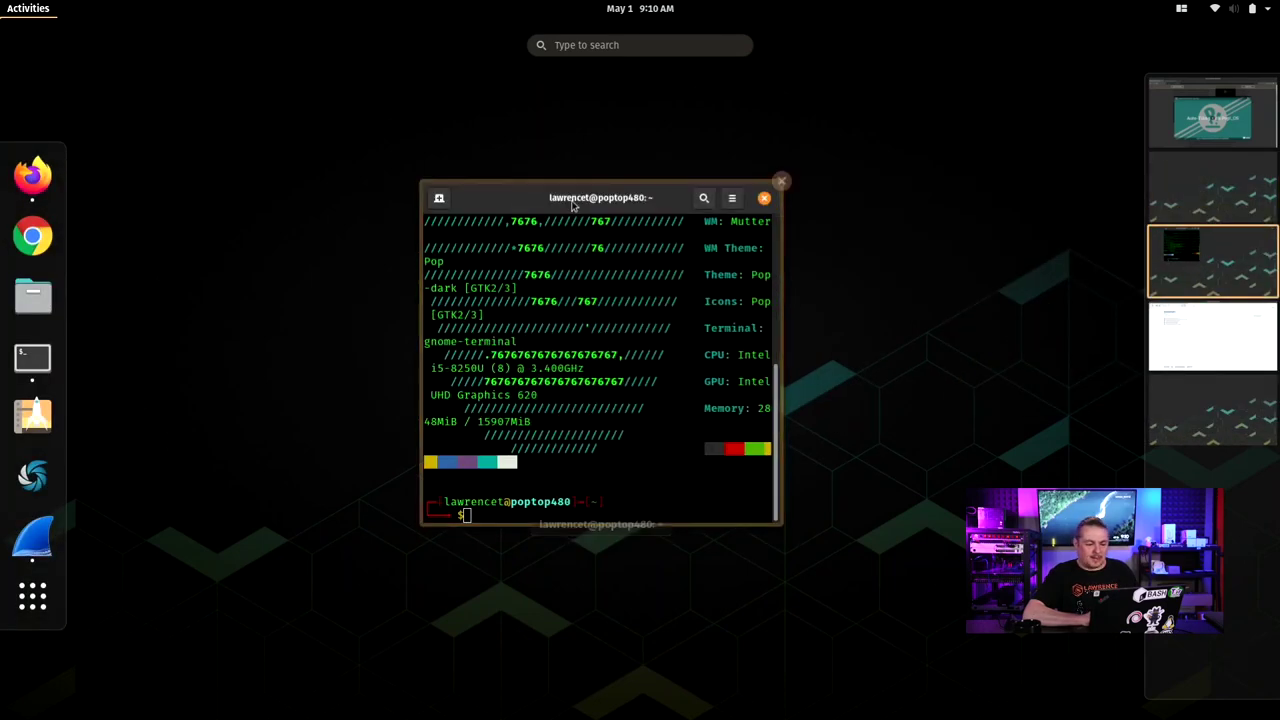
left_click(1190, 330)
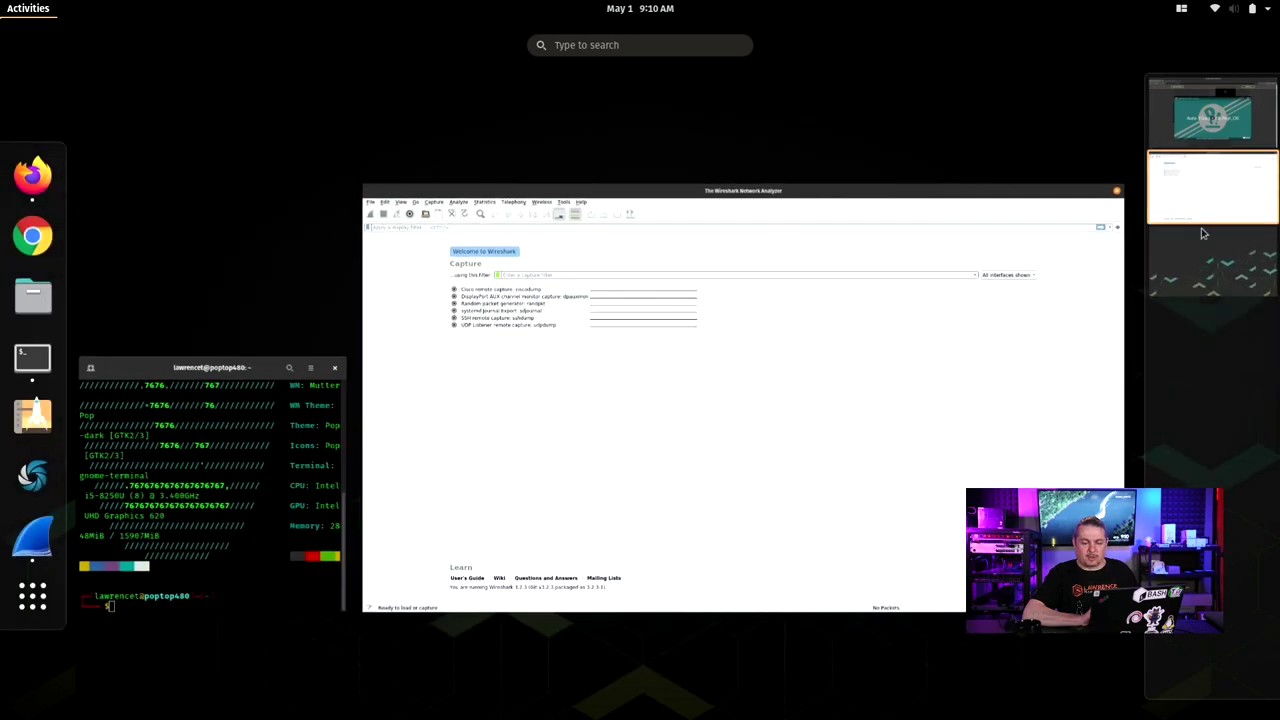
left_click(1201, 124)
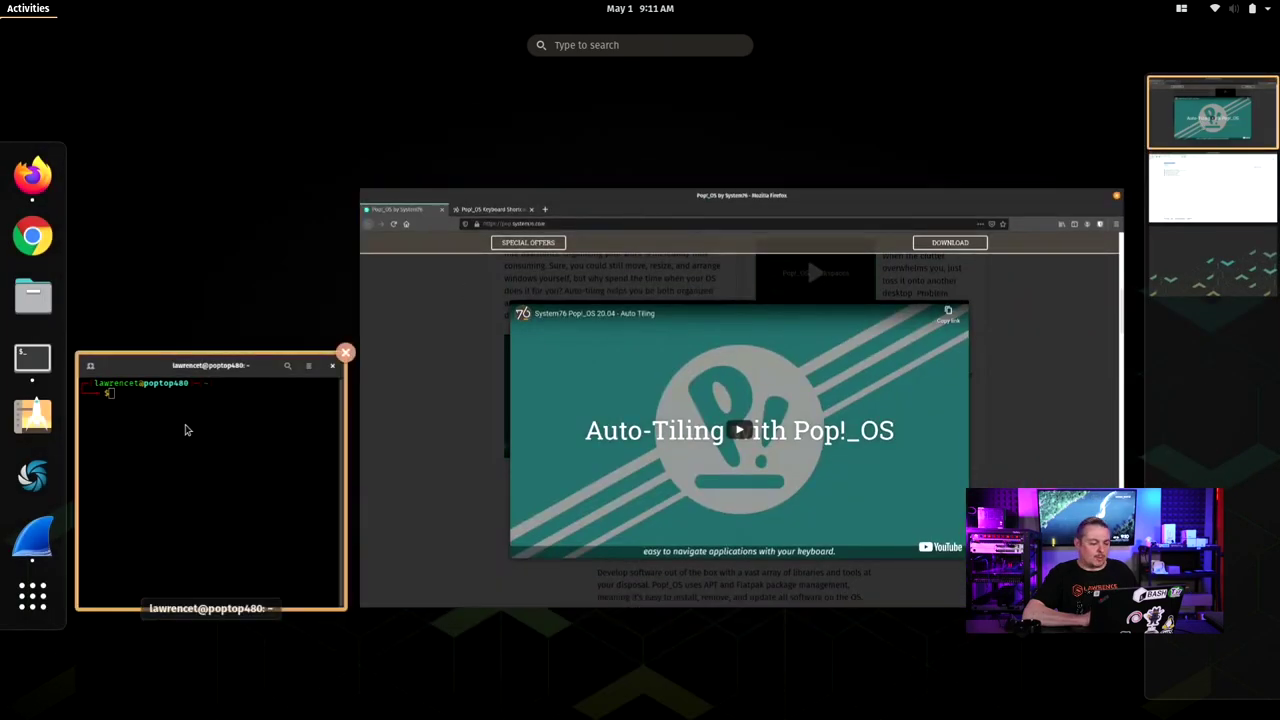
left_click_drag(171, 375, 1190, 186)
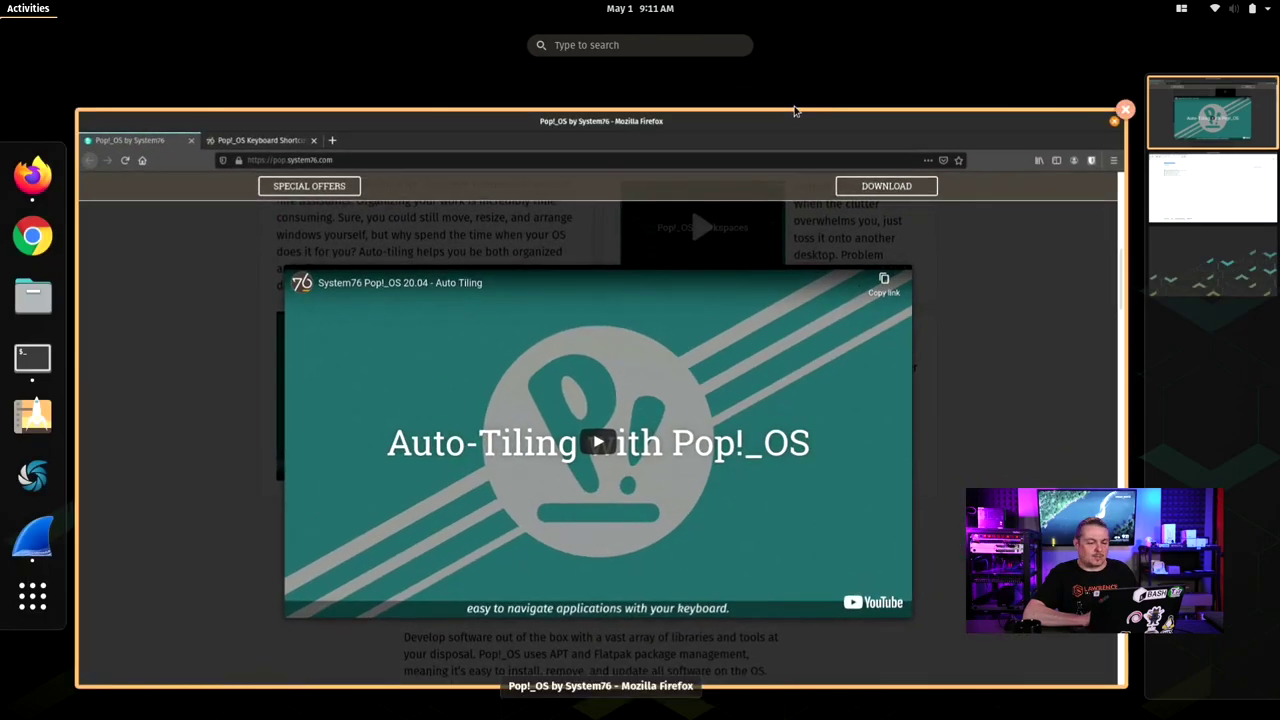
left_click(795, 111)
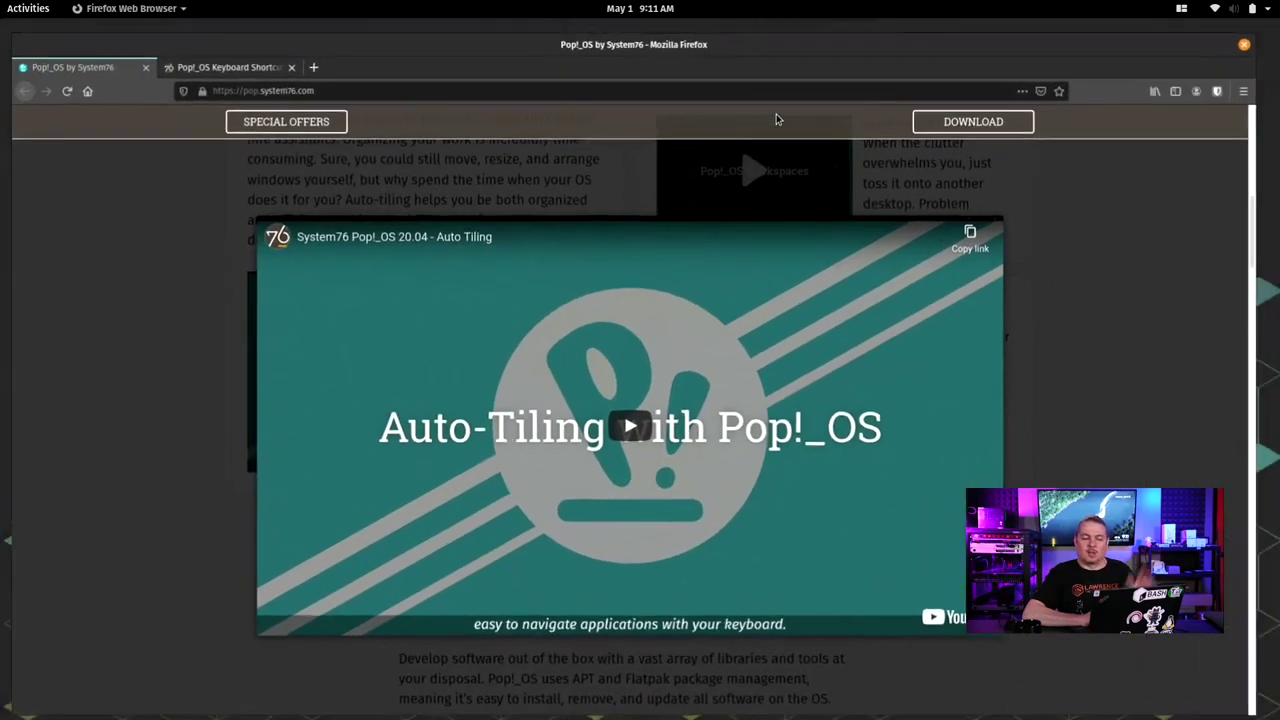
Close the auto-tiling video, scroll to 'Keep Your Computer Secure', and show the system menu
left_click(1185, 289)
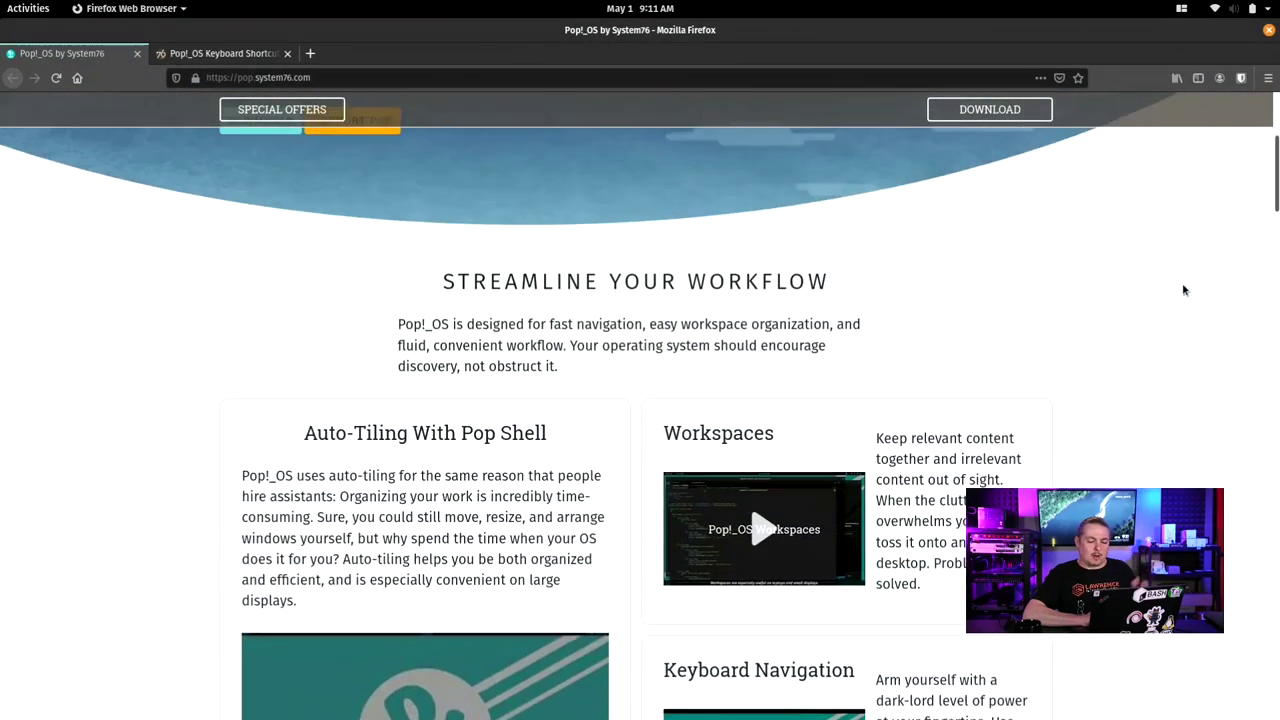
scroll(1184, 290, "down", 7)
scroll(1184, 290, "down", 4)
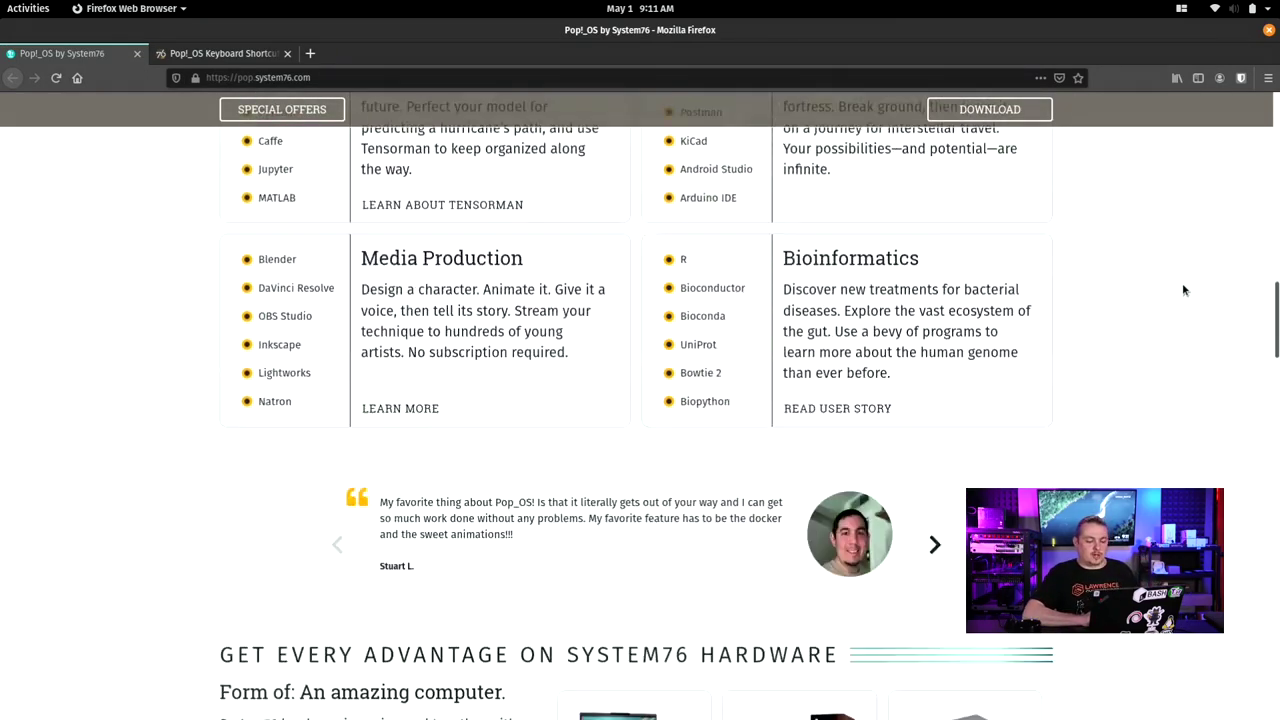
scroll(1183, 290, "down", 5)
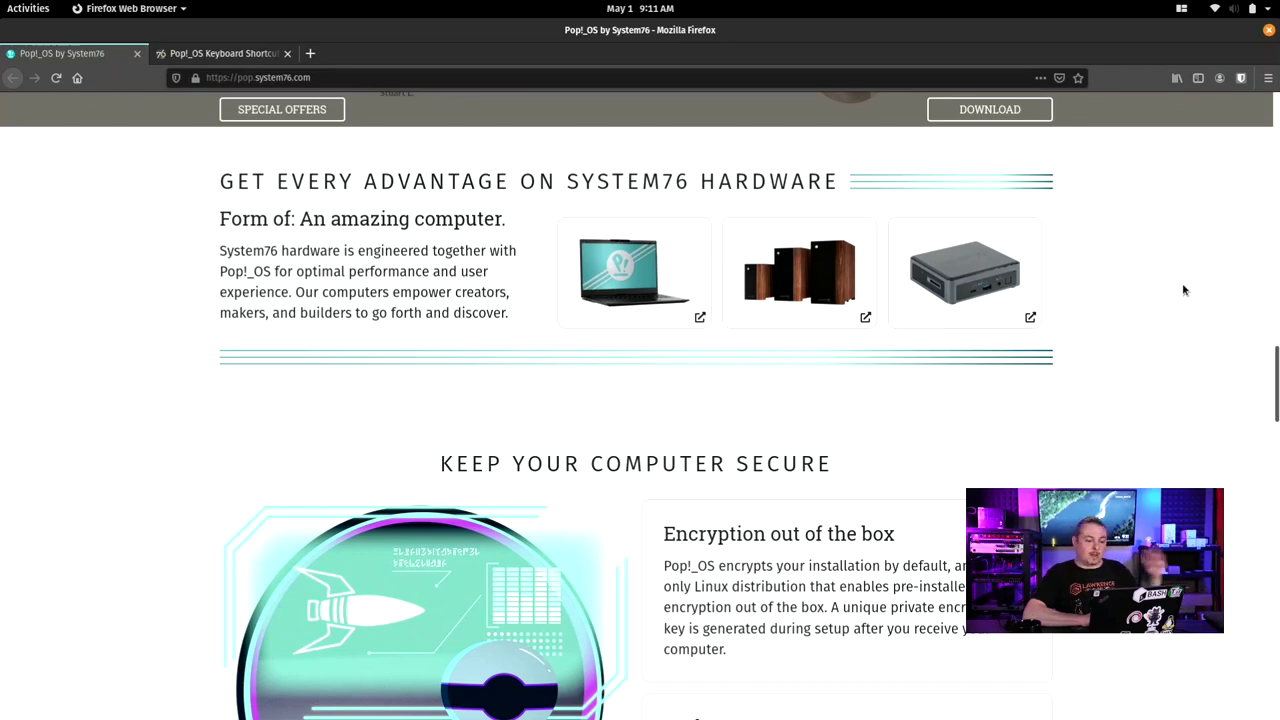
scroll(1183, 290, "down", 3)
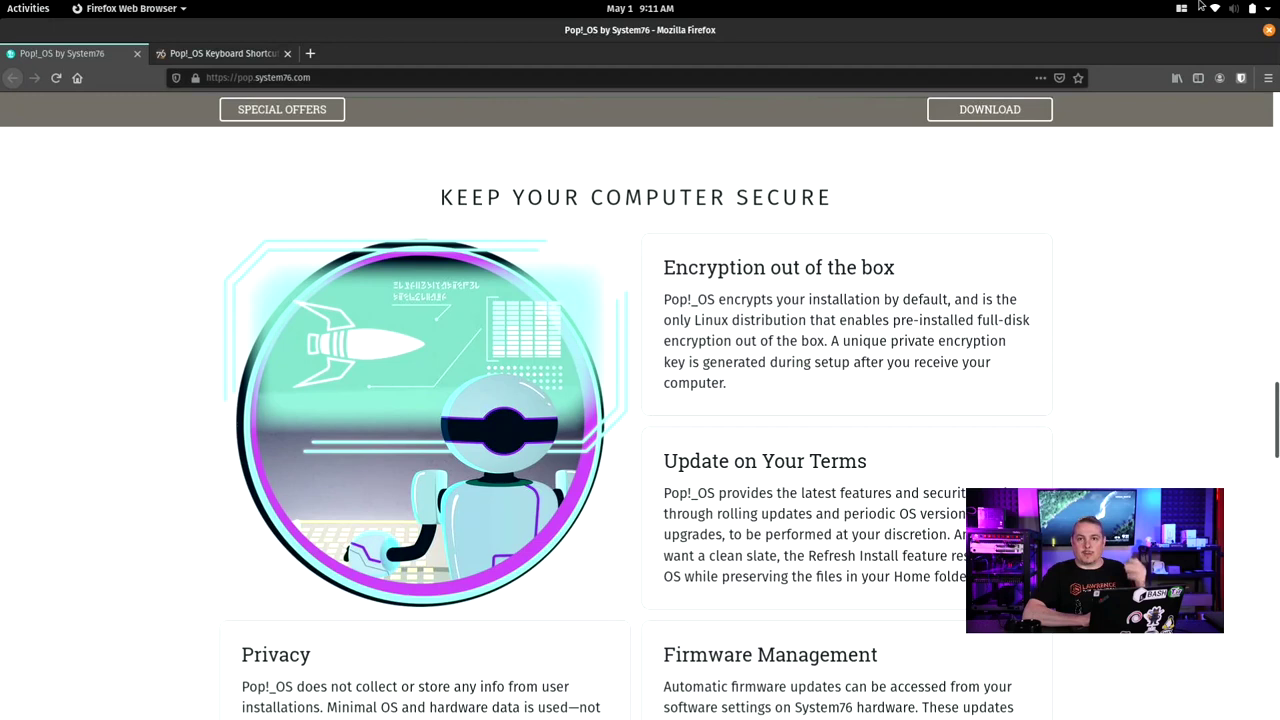
left_click(1200, 5)
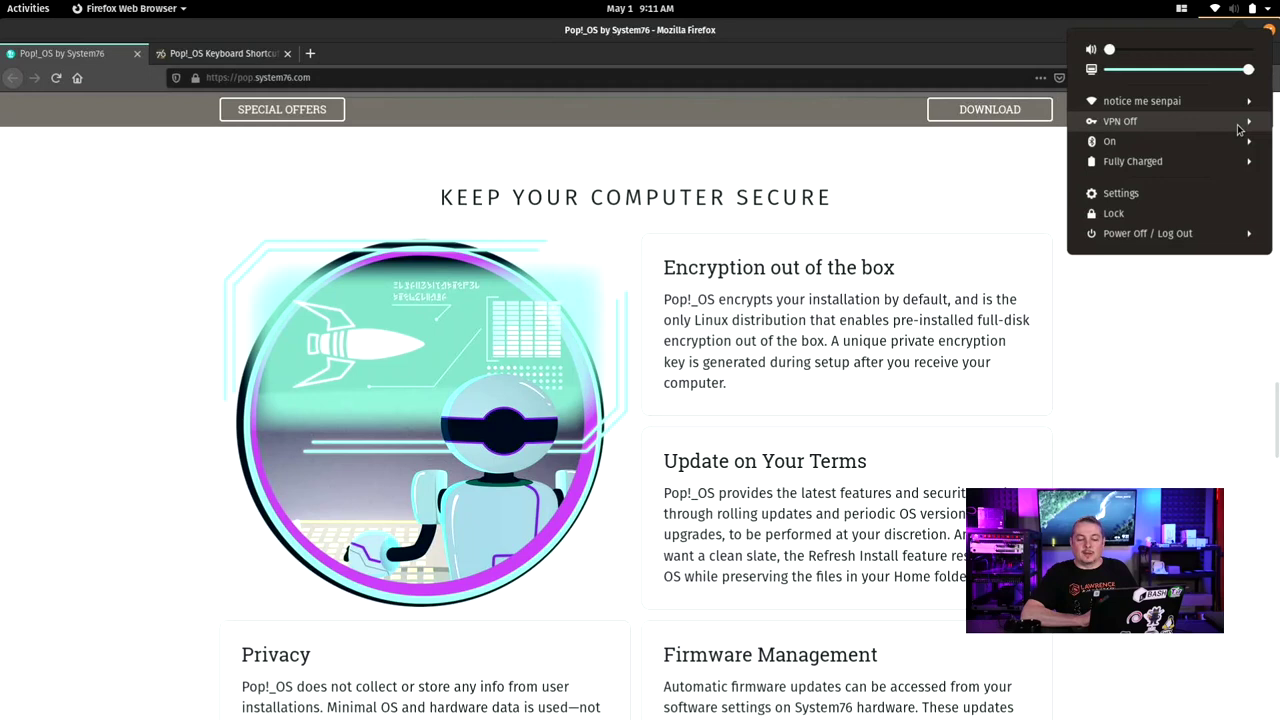
Expand the VPN list in the system menu and switch on the LTS_Home connection
left_click(1226, 123)
scroll(1198, 211, "down", 3)
scroll(1198, 211, "up", 3)
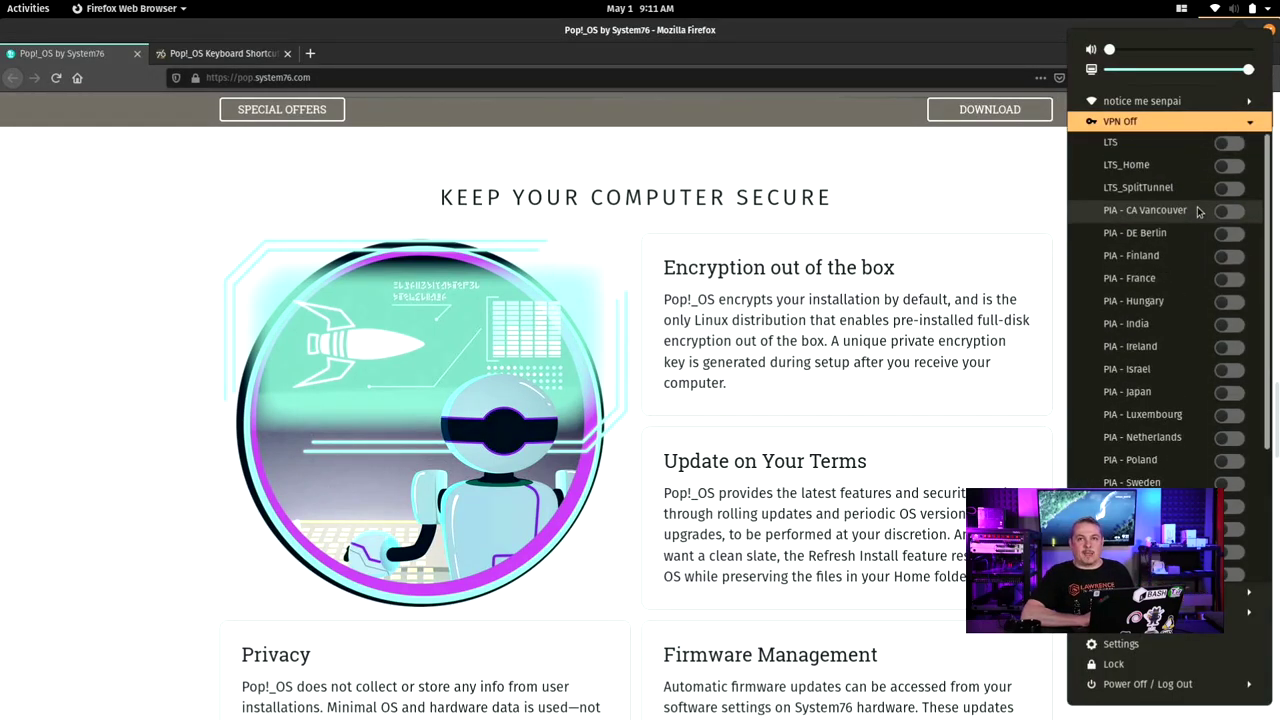
scroll(1198, 211, "down", 3)
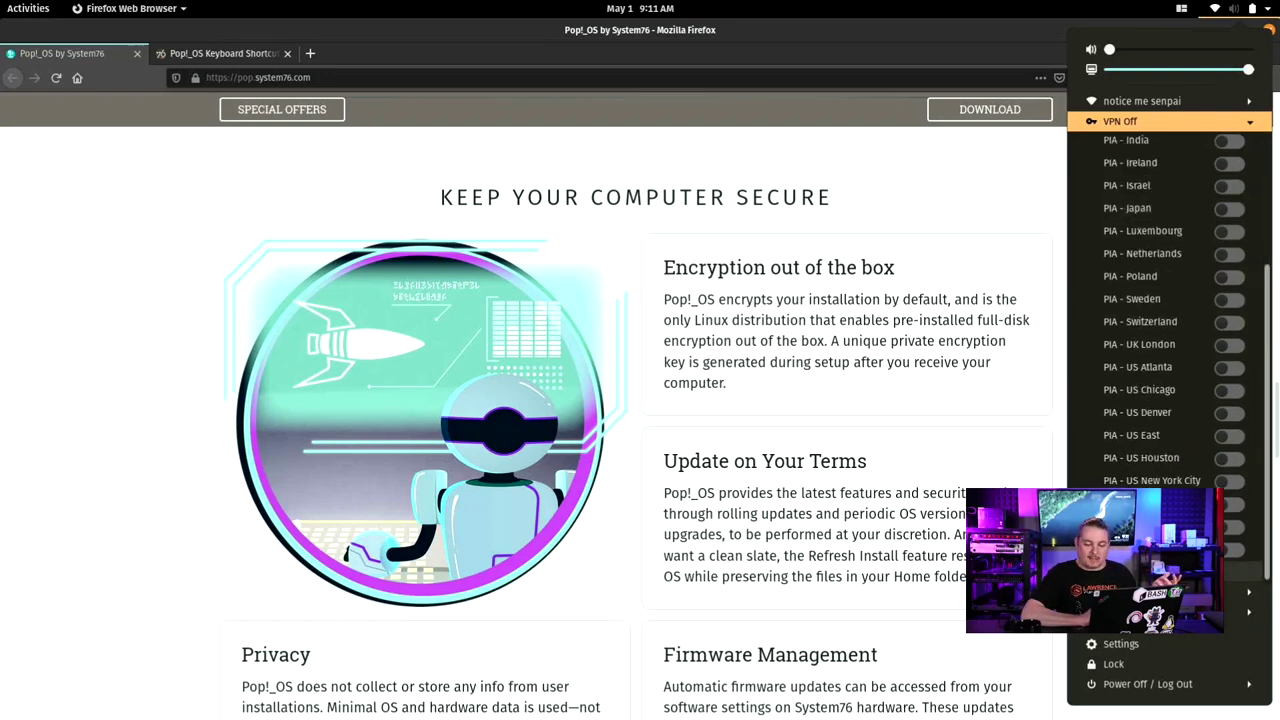
scroll(1148, 140, "up", 3)
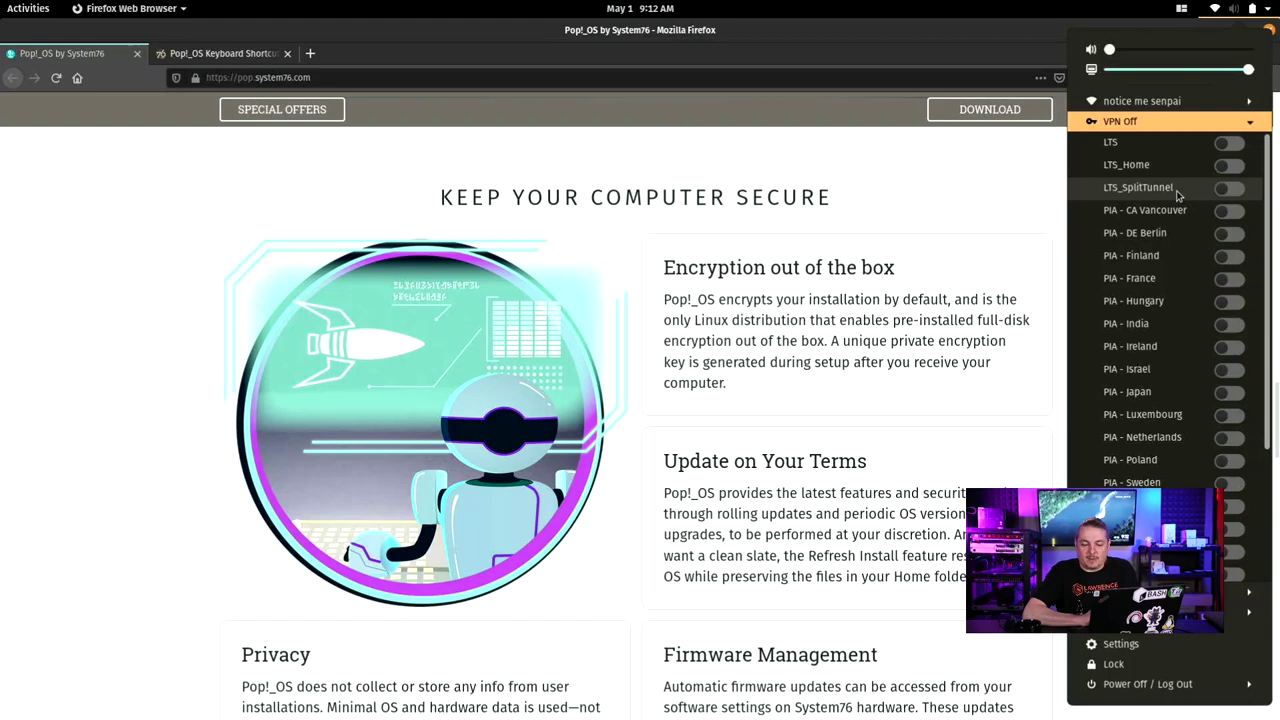
left_click(1226, 167)
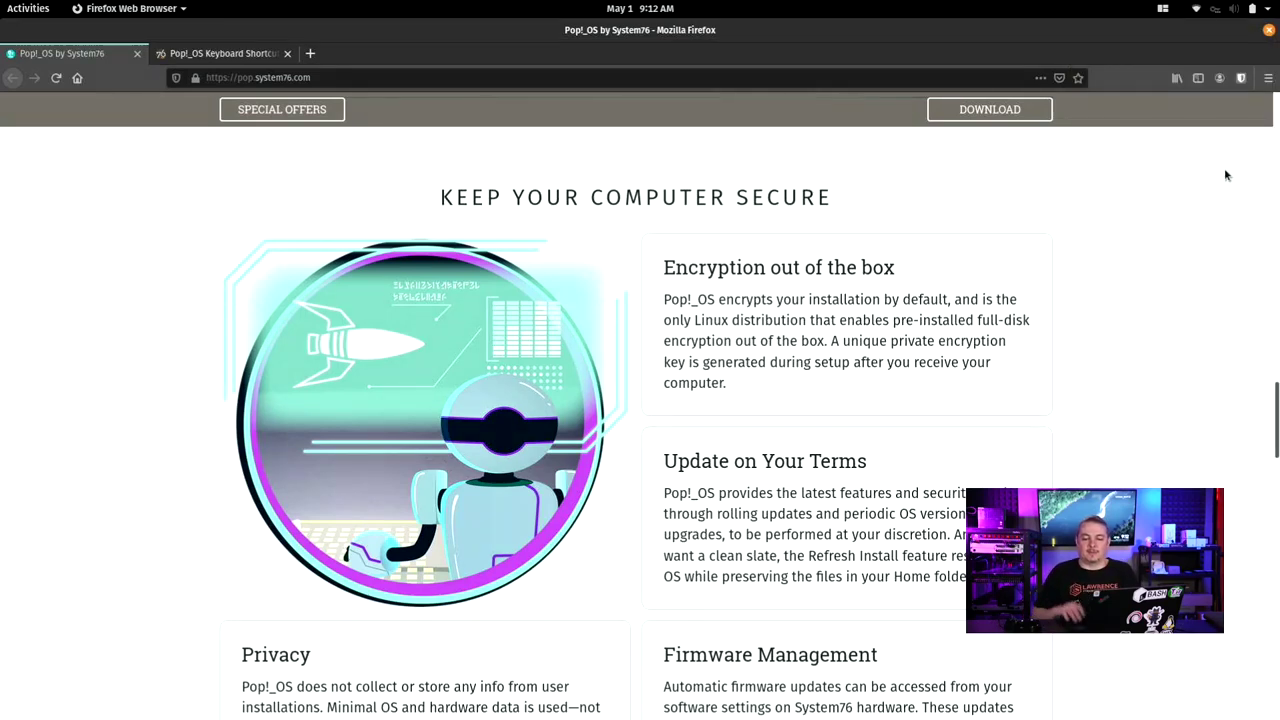
Check the VPN in the system menu, review the Power Off / Log Out options, then close it
left_click(1231, 6)
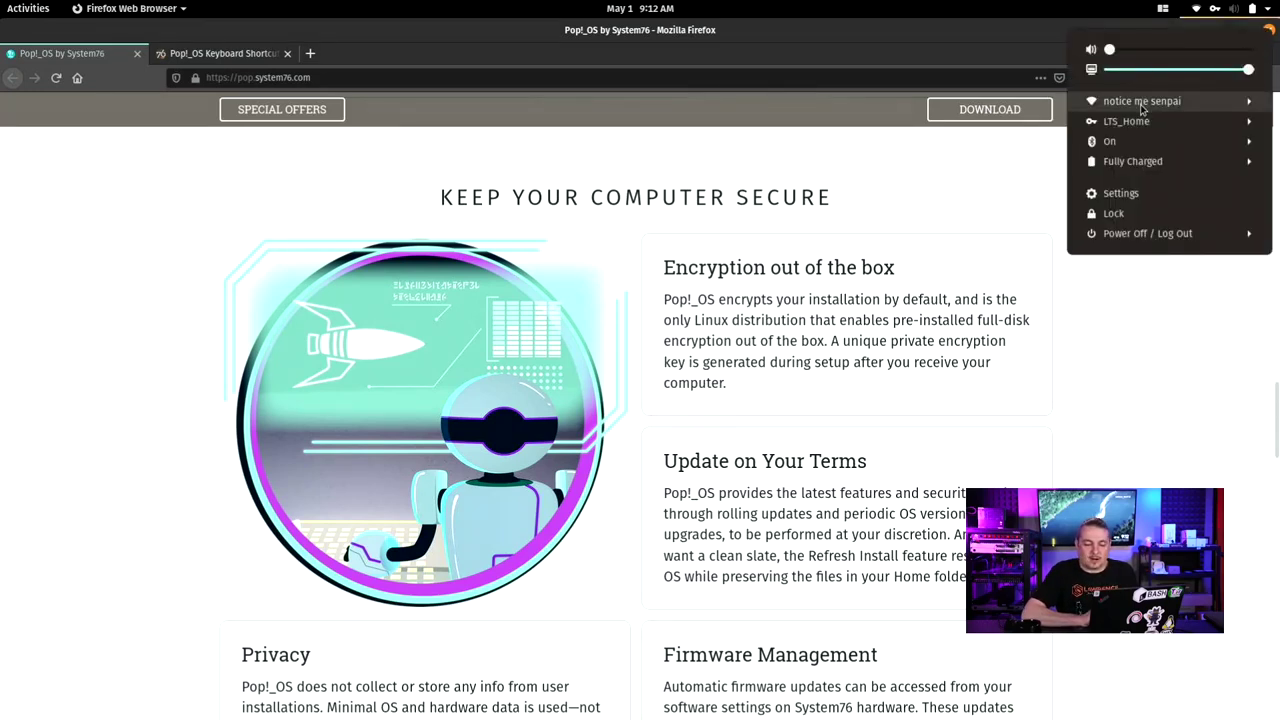
left_click(1157, 233)
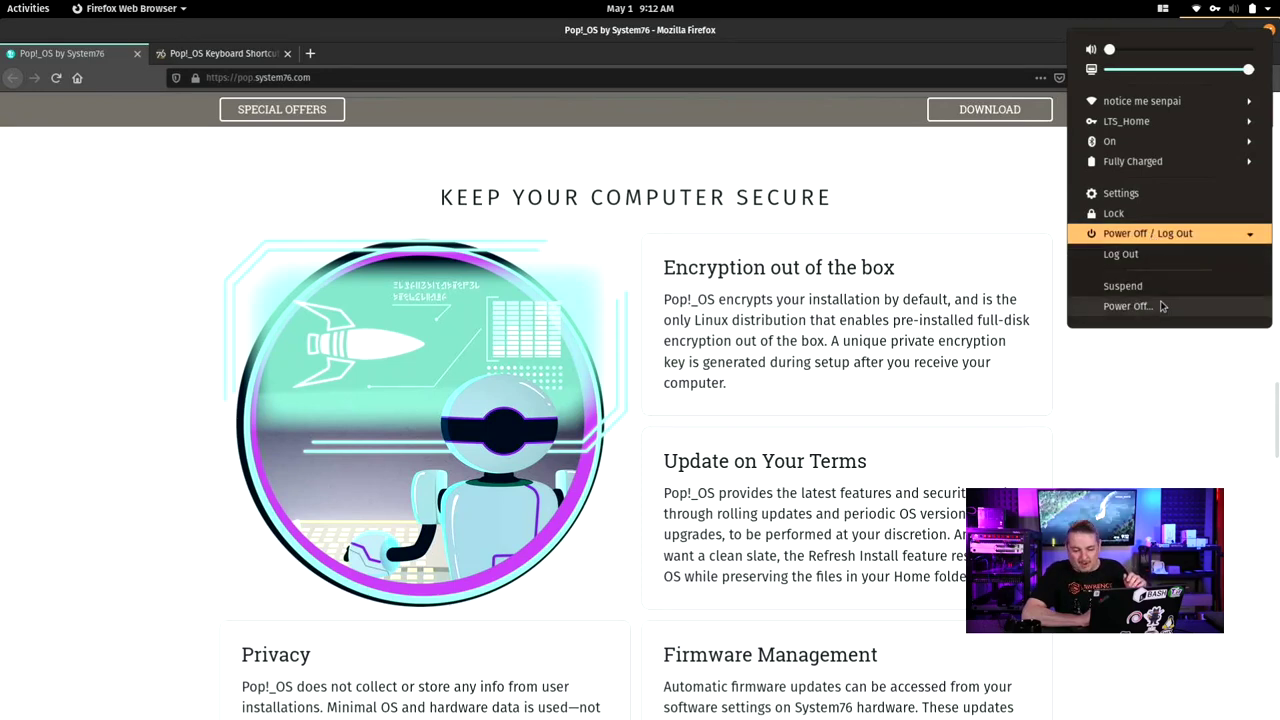
left_click(1207, 232)
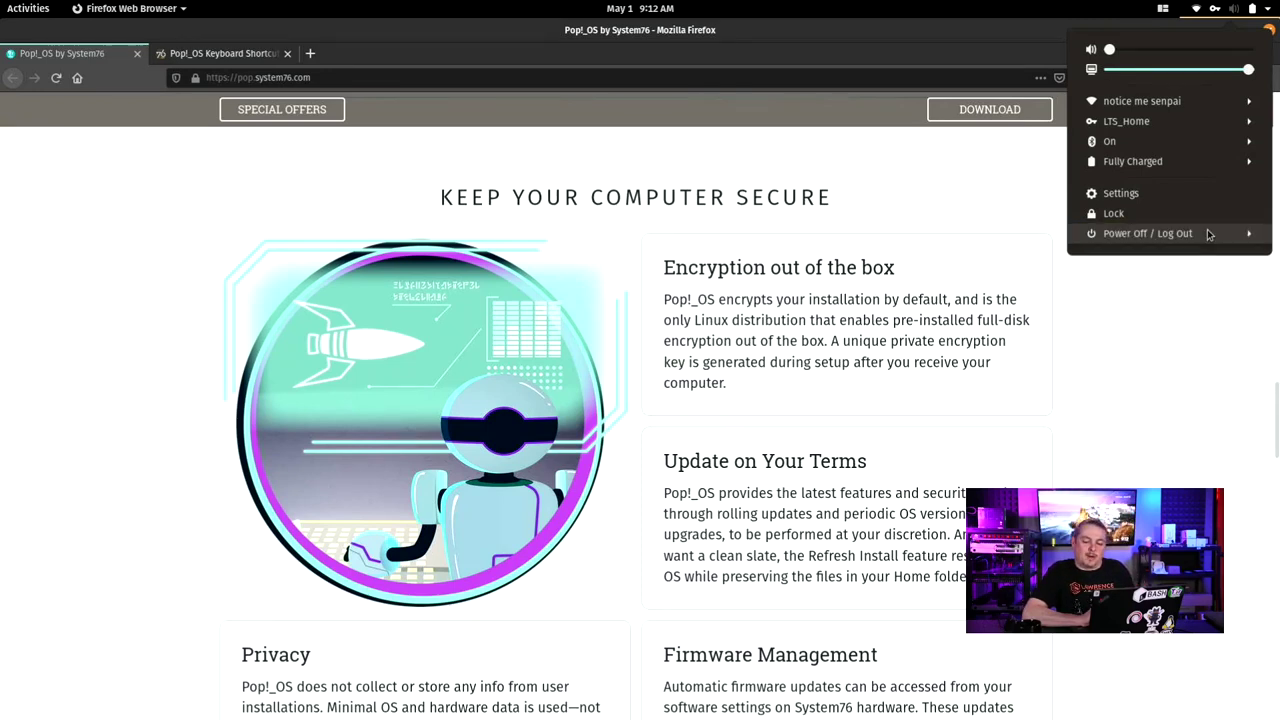
left_click(1207, 232)
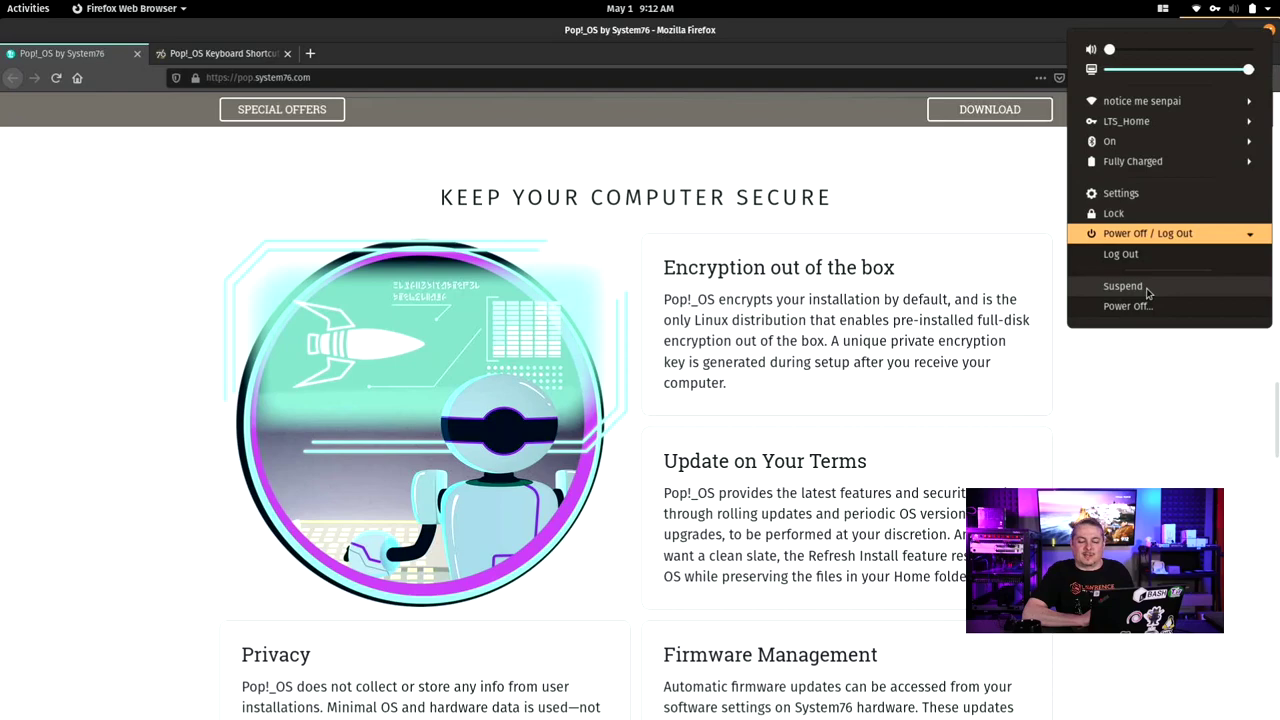
left_click(855, 215)
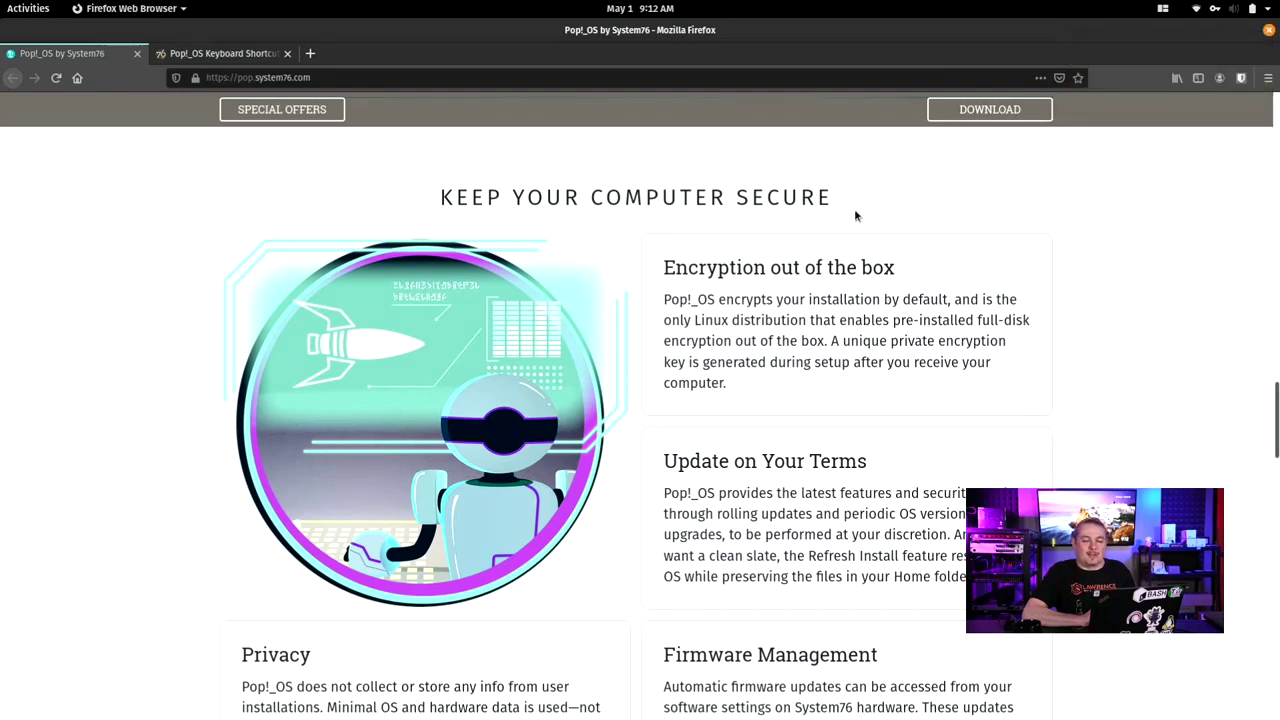
scroll(218, 290, "down", 6)
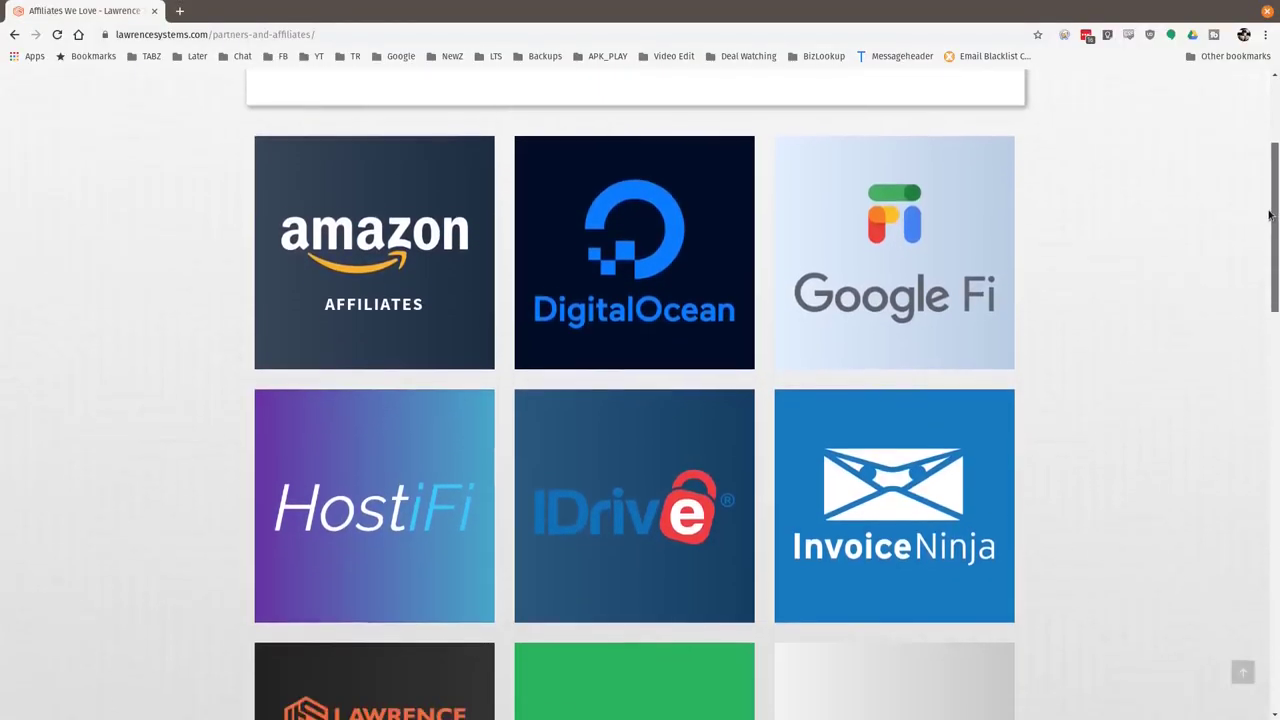
Scroll down the affiliates page to reveal Tech Supply Direct's coupon description card
left_click_drag(1263, 285, 1257, 380)
mouse_move(864, 372)
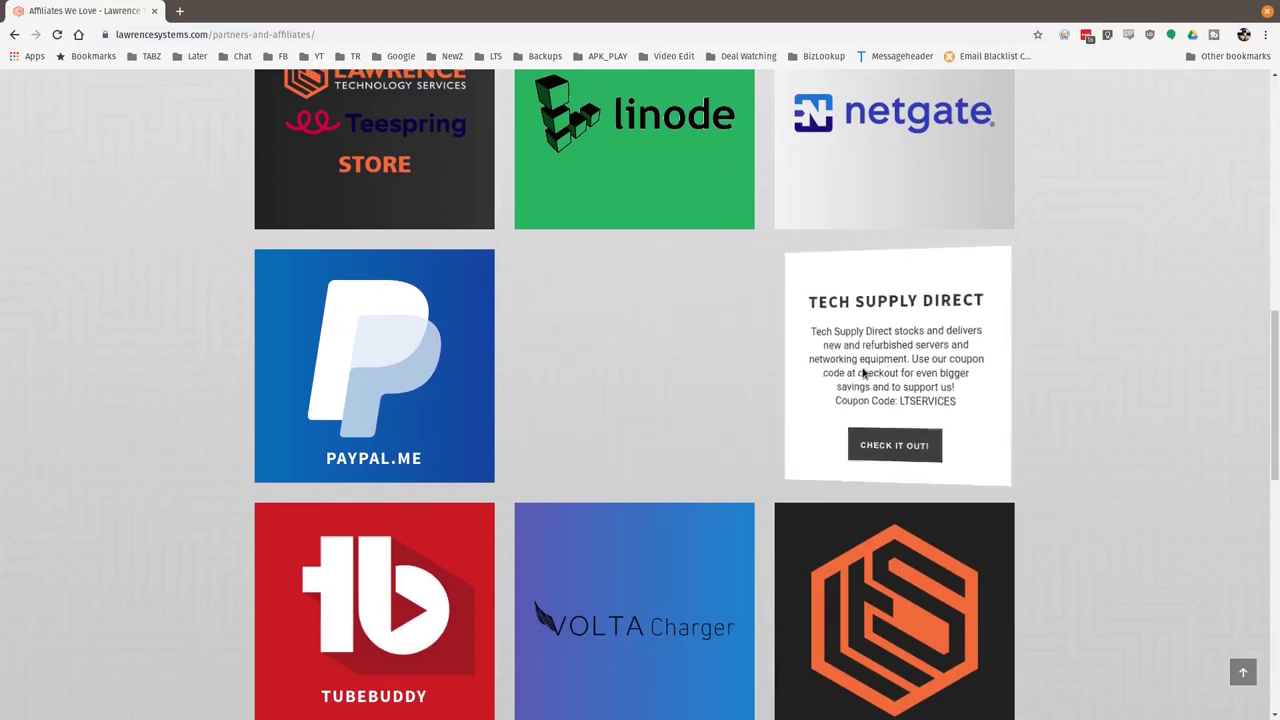